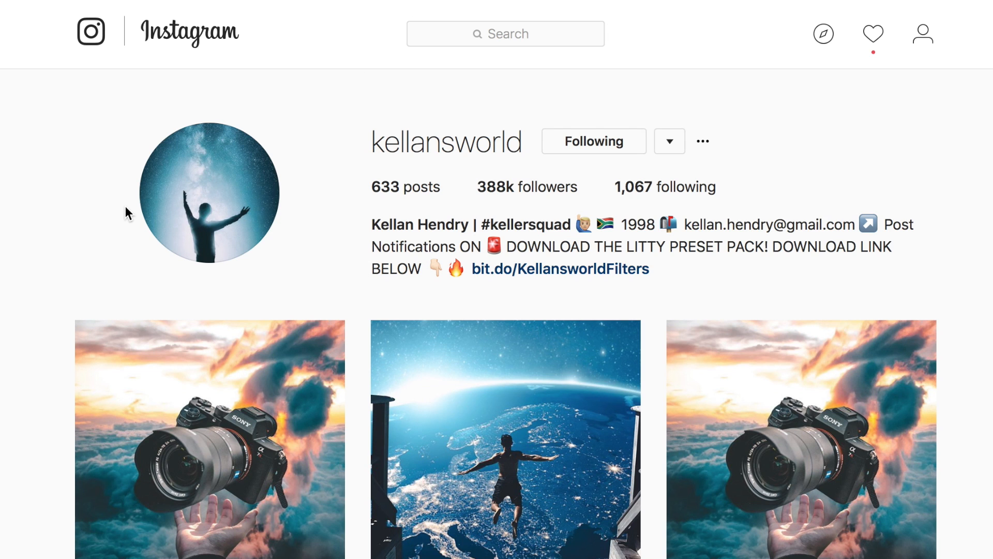
Browse the posts on the first followed creator's Instagram profile to examine their composite photo edits
{"action": "scroll", "coordinate": [16, 284], "scroll_direction": "down", "scroll_amount": 3}
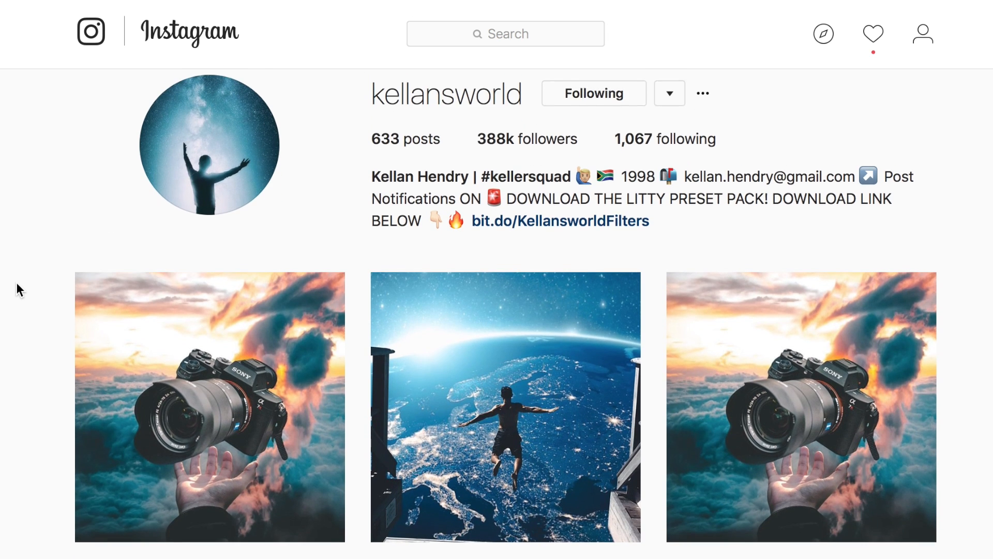
{"action": "scroll", "coordinate": [17, 283], "scroll_direction": "down", "scroll_amount": 10}
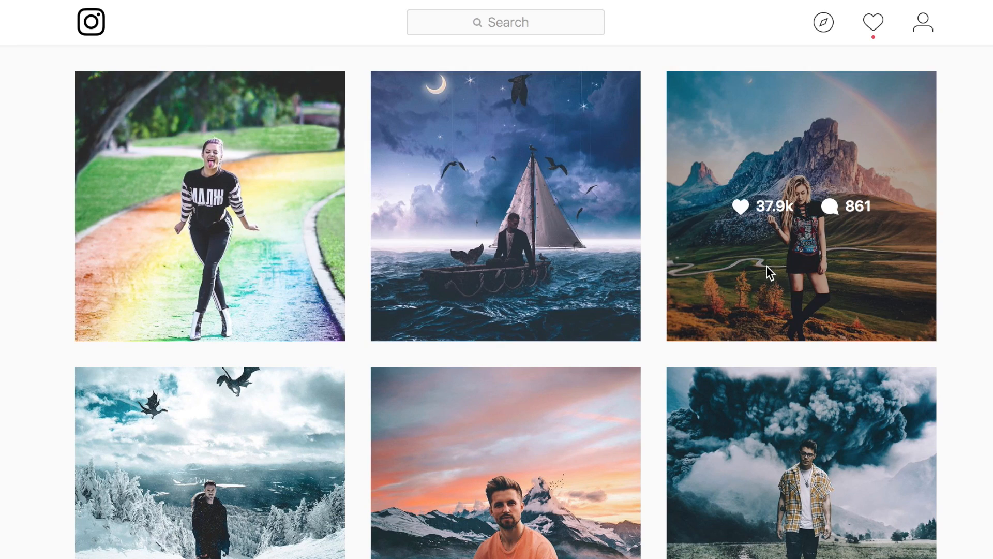
{"action": "scroll", "coordinate": [497, 279], "scroll_direction": "down", "scroll_amount": 3}
{"action": "scroll", "coordinate": [506, 302], "scroll_direction": "down", "scroll_amount": 1}
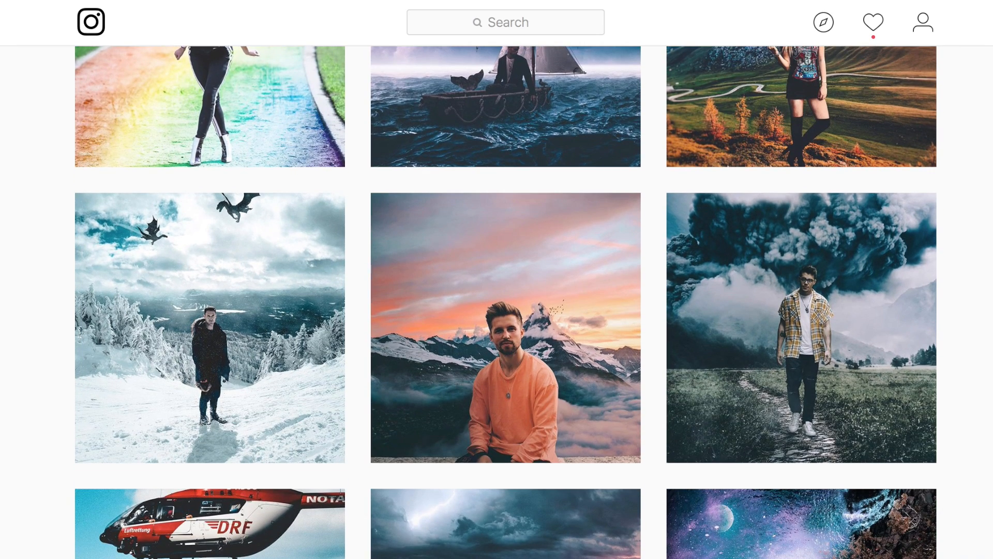
{"action": "scroll", "coordinate": [506, 302], "scroll_direction": "down", "scroll_amount": 6}
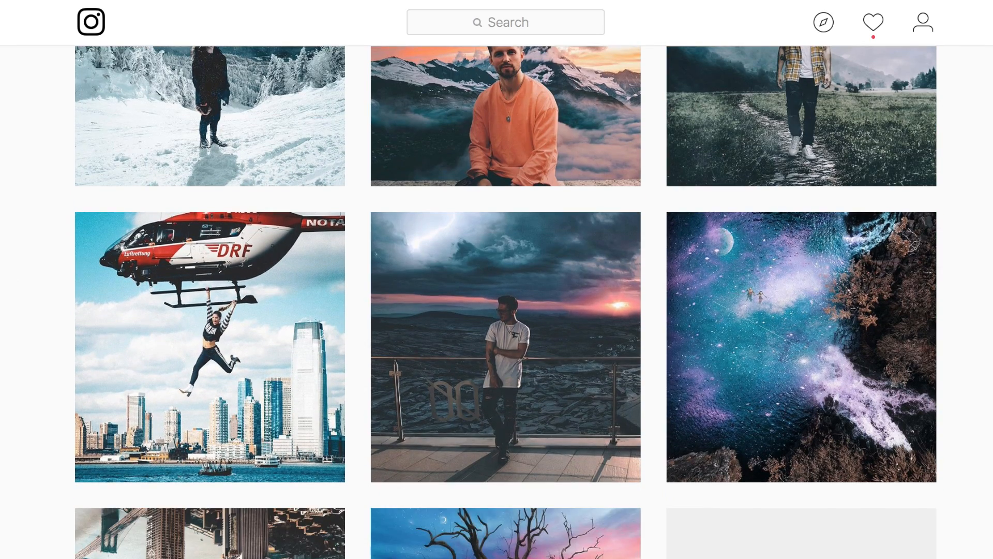
{"action": "scroll", "coordinate": [506, 302], "scroll_direction": "down", "scroll_amount": 3}
{"action": "scroll", "coordinate": [506, 302], "scroll_direction": "down", "scroll_amount": 3}
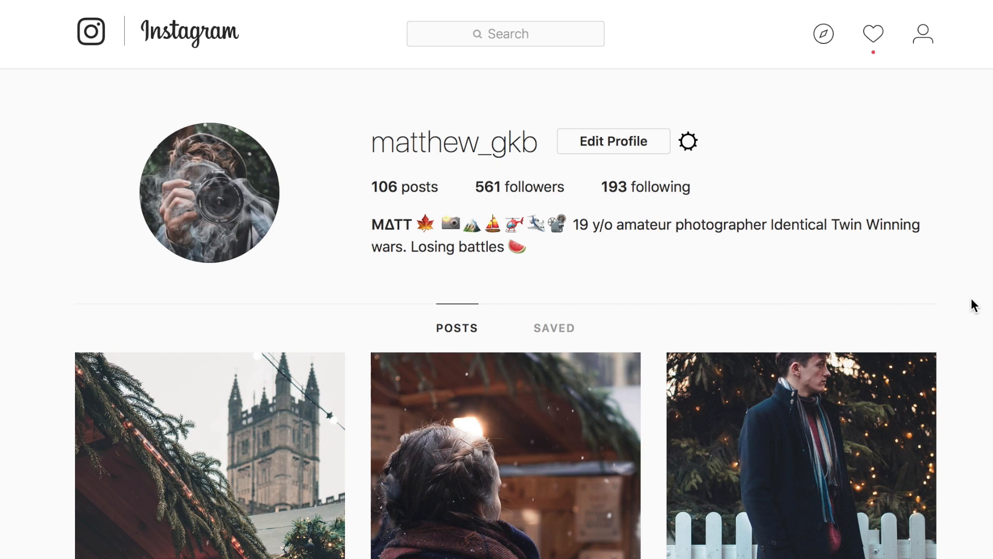
Look through the posts on your own Instagram profile, then return to the start of the profile
{"action": "scroll", "coordinate": [974, 305], "scroll_direction": "down", "scroll_amount": 2}
{"action": "scroll", "coordinate": [975, 305], "scroll_direction": "up", "scroll_amount": 2}
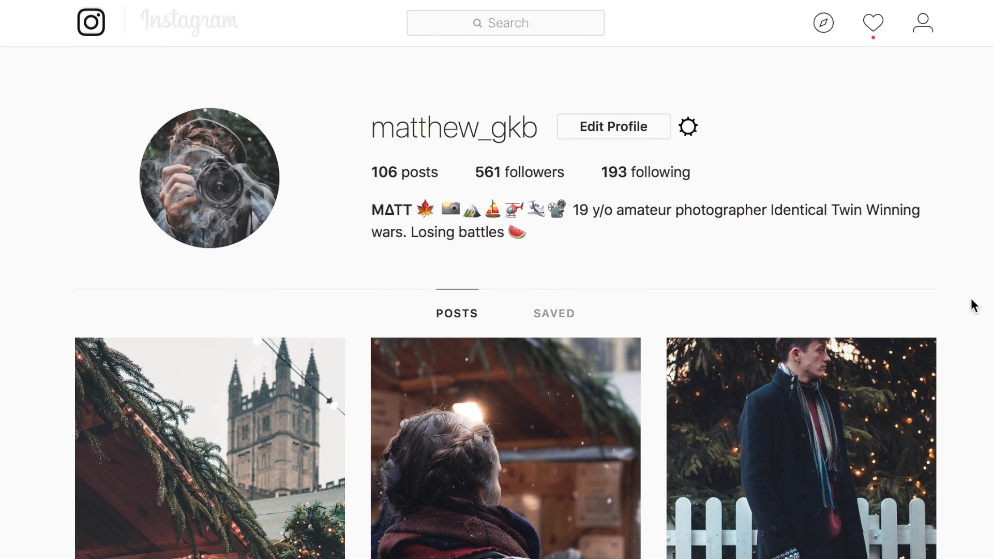
{"action": "scroll", "coordinate": [975, 305], "scroll_direction": "down", "scroll_amount": 1}
{"action": "scroll", "coordinate": [931, 269], "scroll_direction": "down", "scroll_amount": 1}
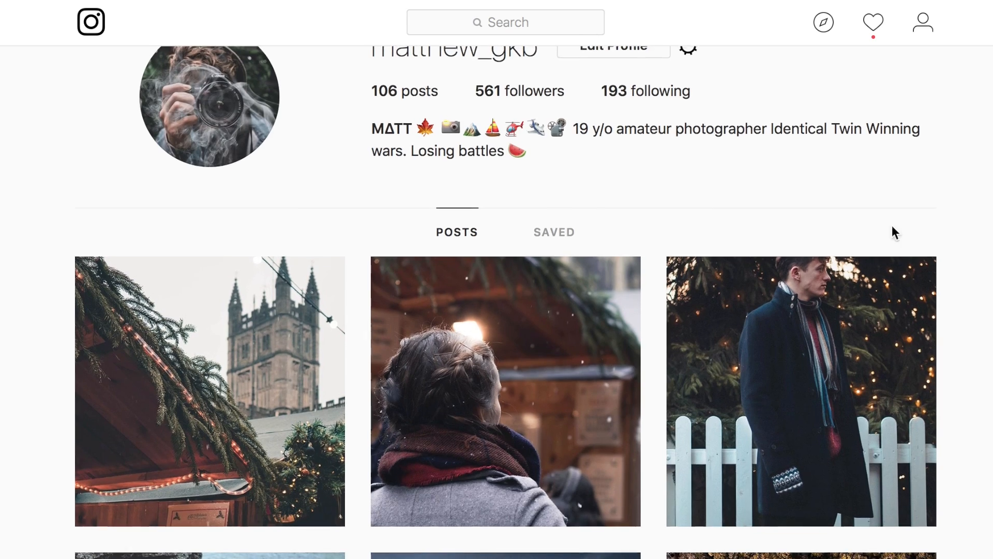
{"action": "scroll", "coordinate": [550, 245], "scroll_direction": "down", "scroll_amount": 5}
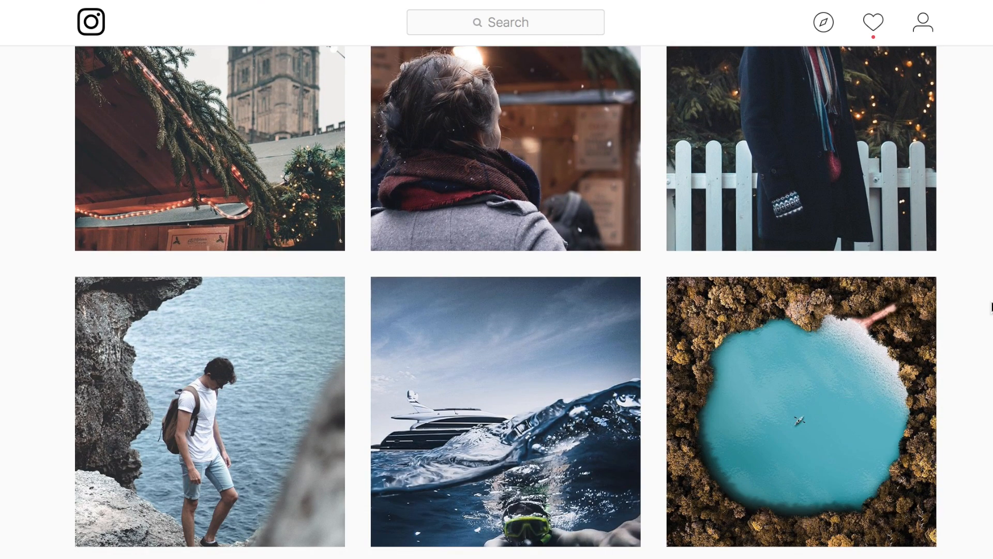
{"action": "scroll", "coordinate": [973, 289], "scroll_direction": "up", "scroll_amount": 7}
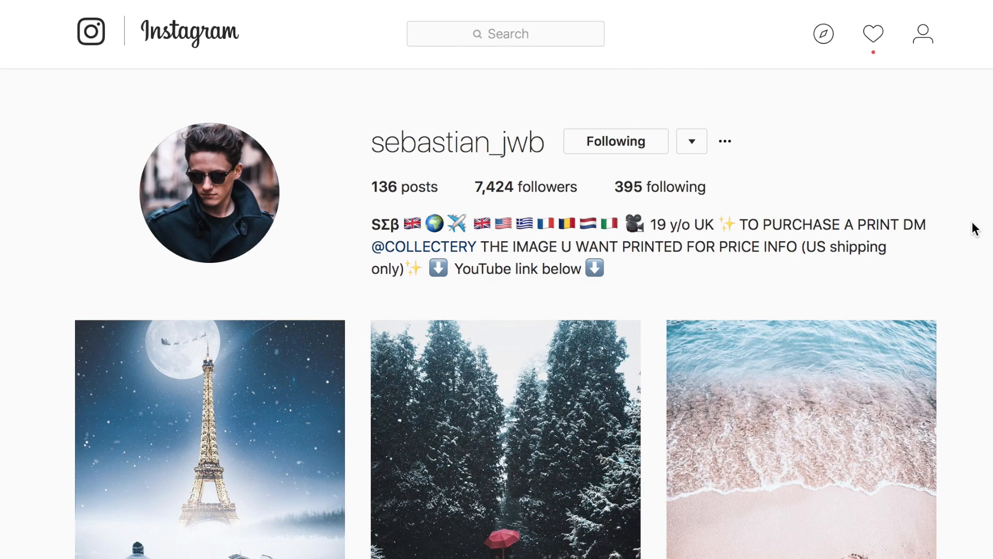
Review the photo edits on the second followed creator's Instagram profile, from the Eiffel Tower post to the watch post
{"action": "scroll", "coordinate": [972, 228], "scroll_direction": "down", "scroll_amount": 1}
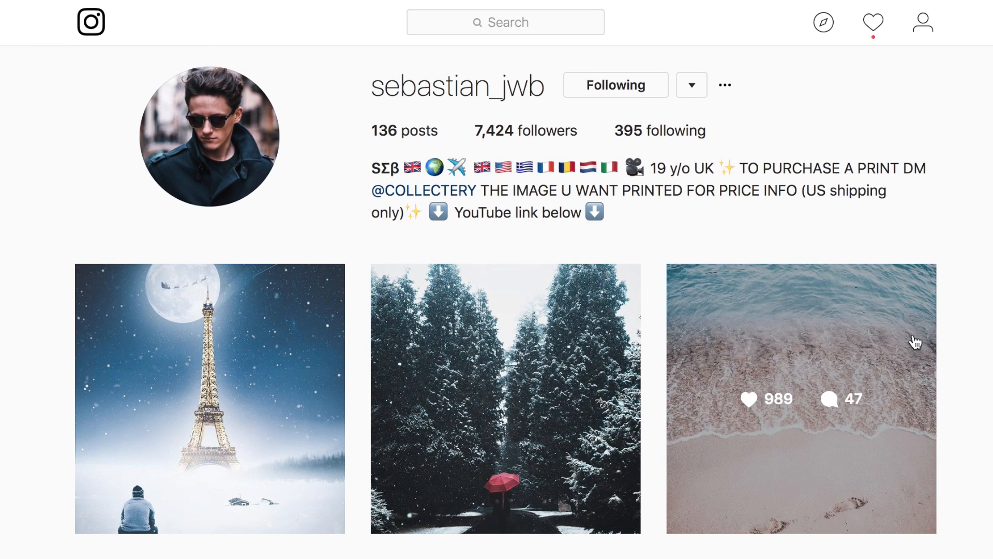
{"action": "scroll", "coordinate": [506, 308], "scroll_direction": "down", "scroll_amount": 1}
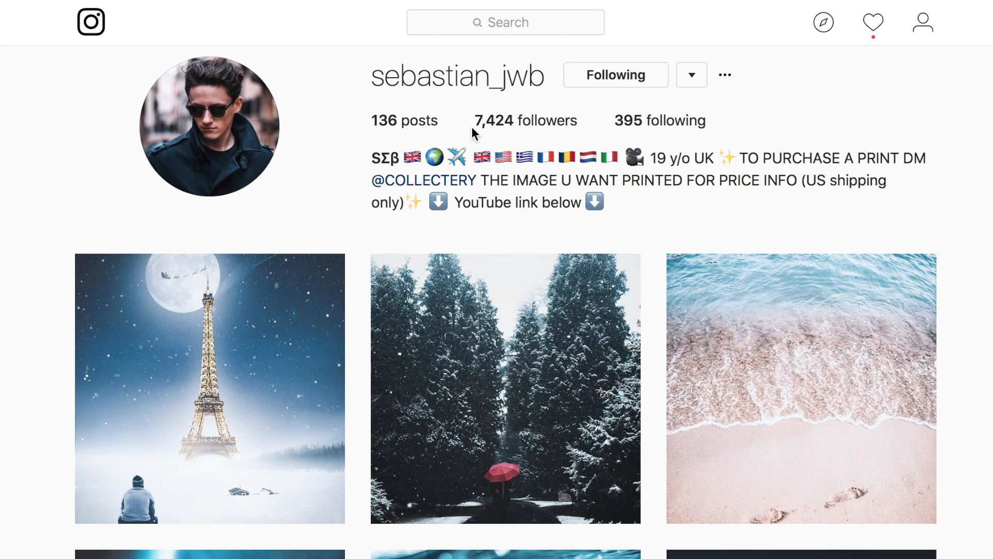
{"action": "scroll", "coordinate": [131, 274], "scroll_direction": "down", "scroll_amount": 5}
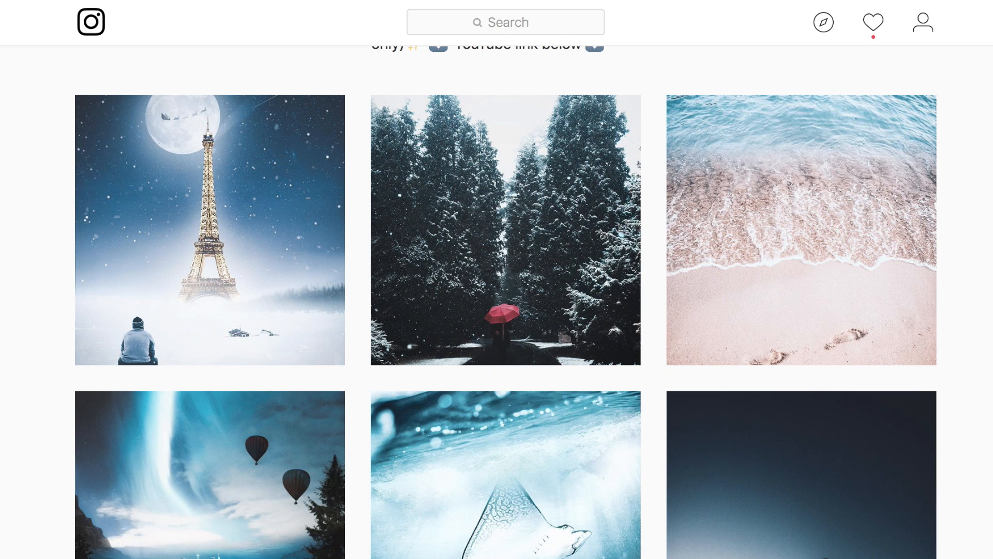
{"action": "scroll", "coordinate": [506, 301], "scroll_direction": "down", "scroll_amount": 8}
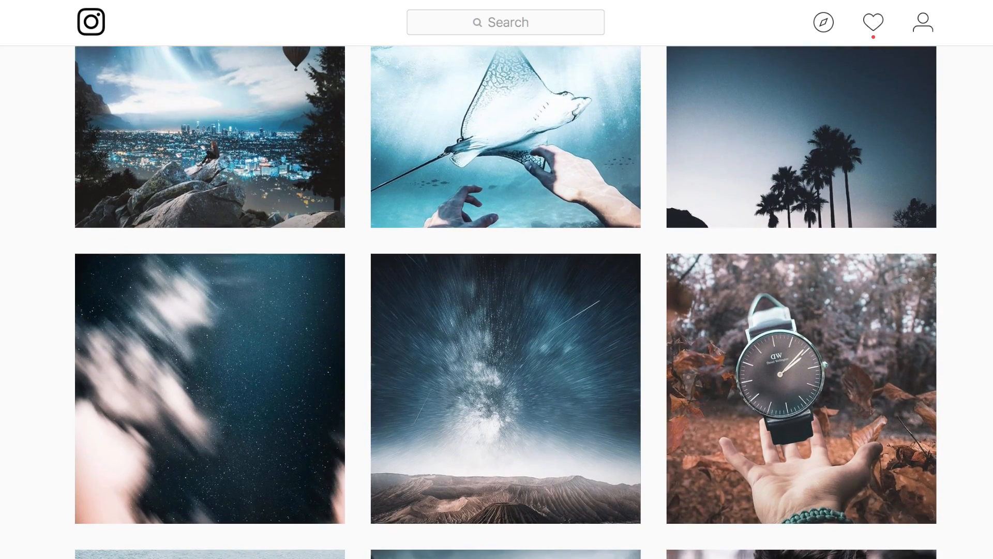
{"action": "scroll", "coordinate": [506, 302], "scroll_direction": "up", "scroll_amount": 10}
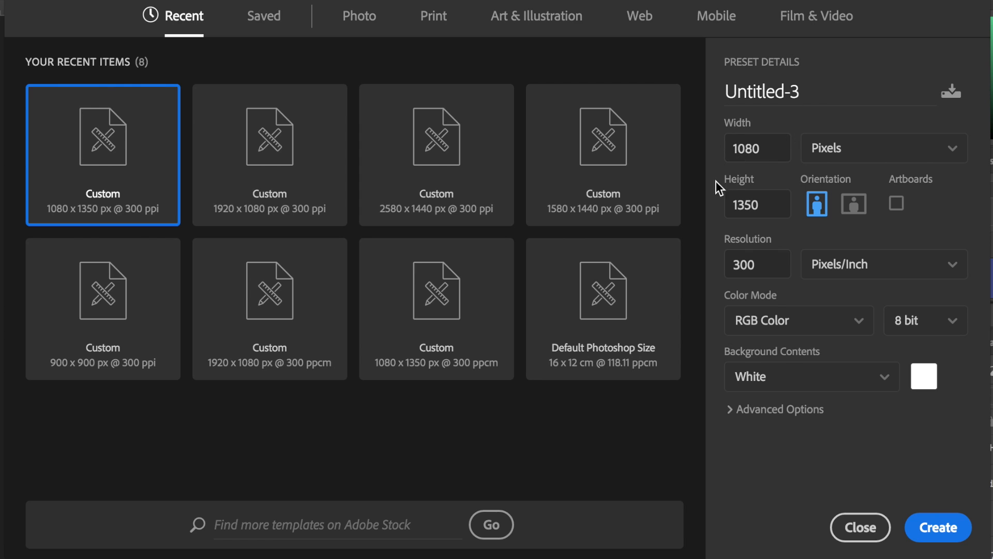
Dismiss the new document setup, download the aerial photo of waves on a beach from Unsplash, and close the credit notice
{"action": "left_click", "coordinate": [860, 537]}
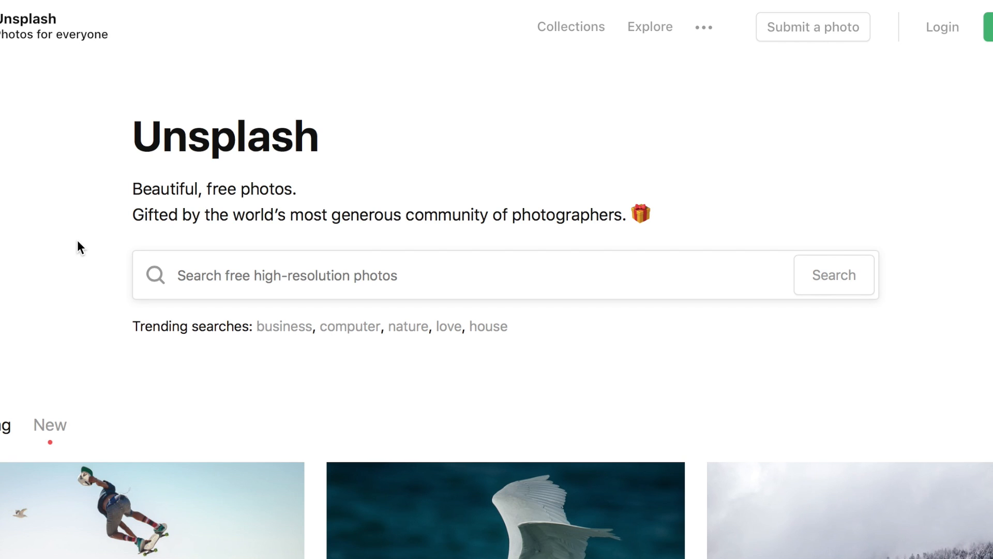
{"action": "scroll", "coordinate": [312, 419], "scroll_direction": "down", "scroll_amount": 5}
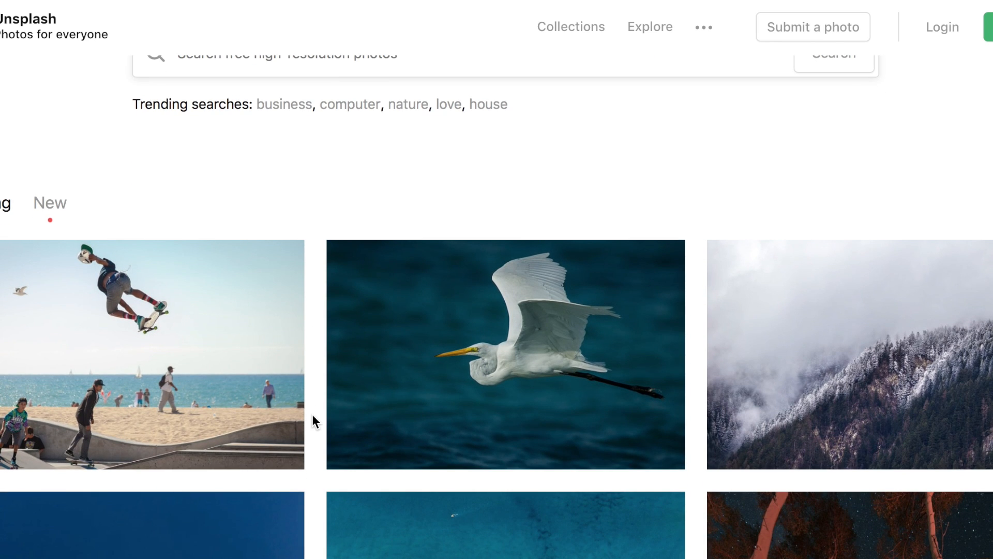
{"action": "scroll", "coordinate": [313, 420], "scroll_direction": "down", "scroll_amount": 8}
{"action": "scroll", "coordinate": [312, 420], "scroll_direction": "down", "scroll_amount": 1}
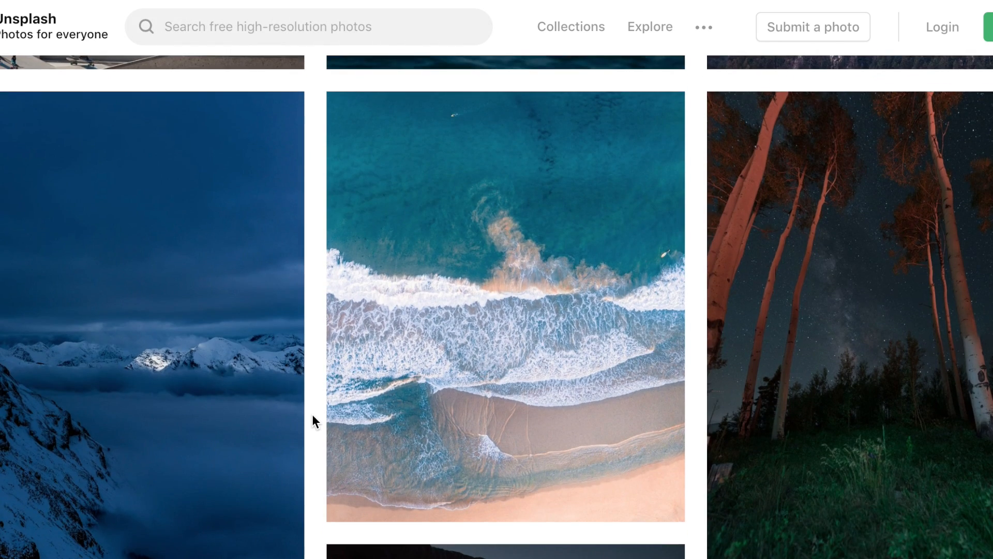
{"action": "mouse_move", "coordinate": [528, 336]}
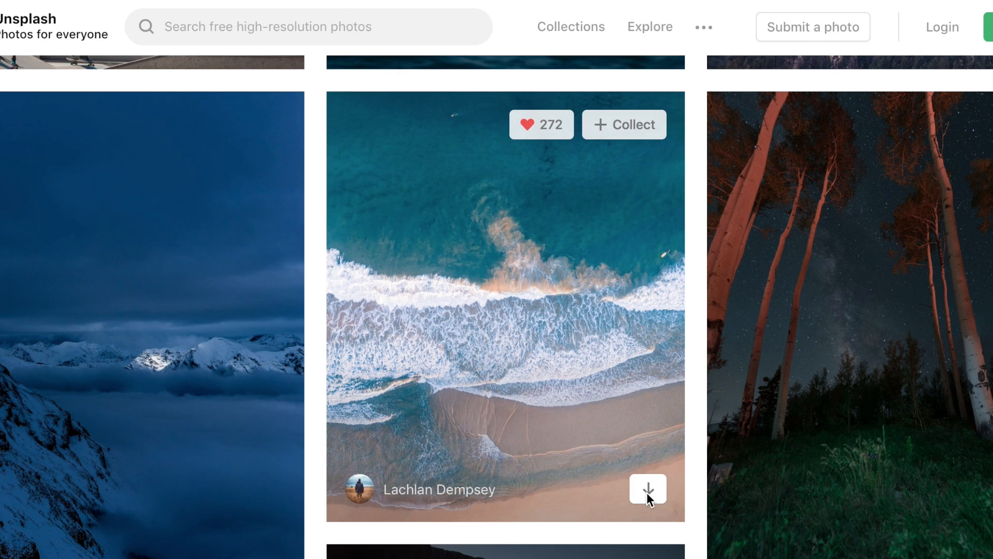
{"action": "left_click", "coordinate": [647, 489]}
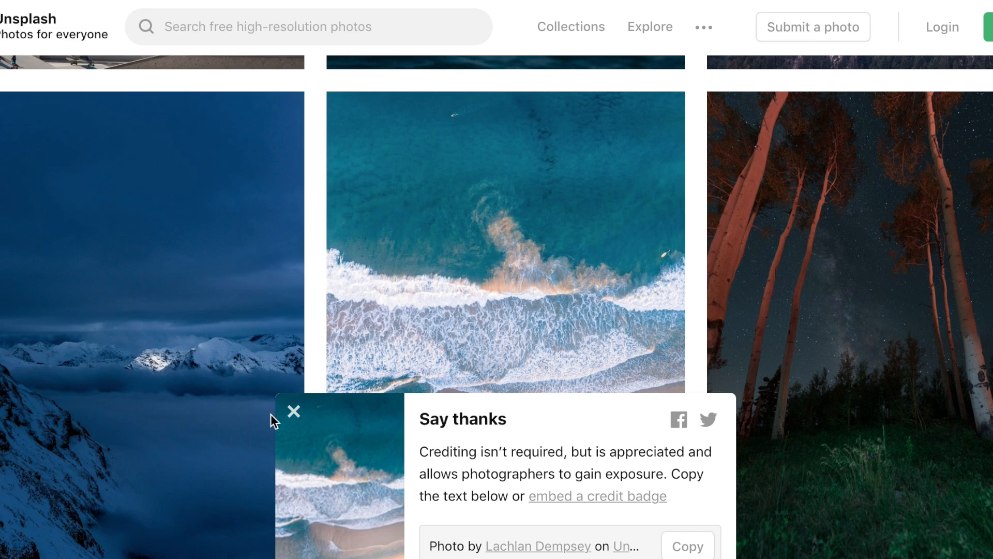
{"action": "left_click", "coordinate": [293, 411]}
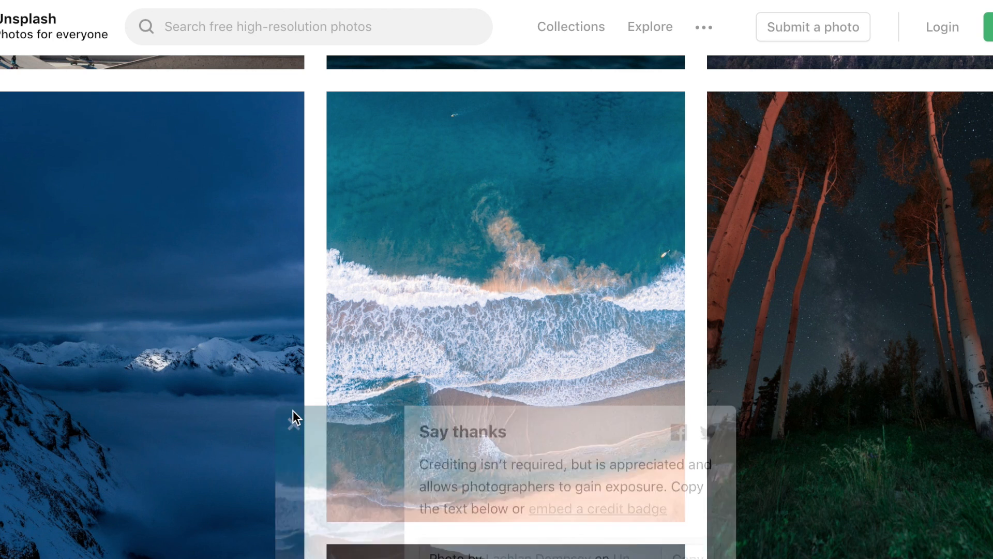
Browse further down the Unsplash photo feed for other stock images
{"action": "scroll", "coordinate": [312, 439], "scroll_direction": "down", "scroll_amount": 4}
{"action": "scroll", "coordinate": [312, 438], "scroll_direction": "down", "scroll_amount": 12}
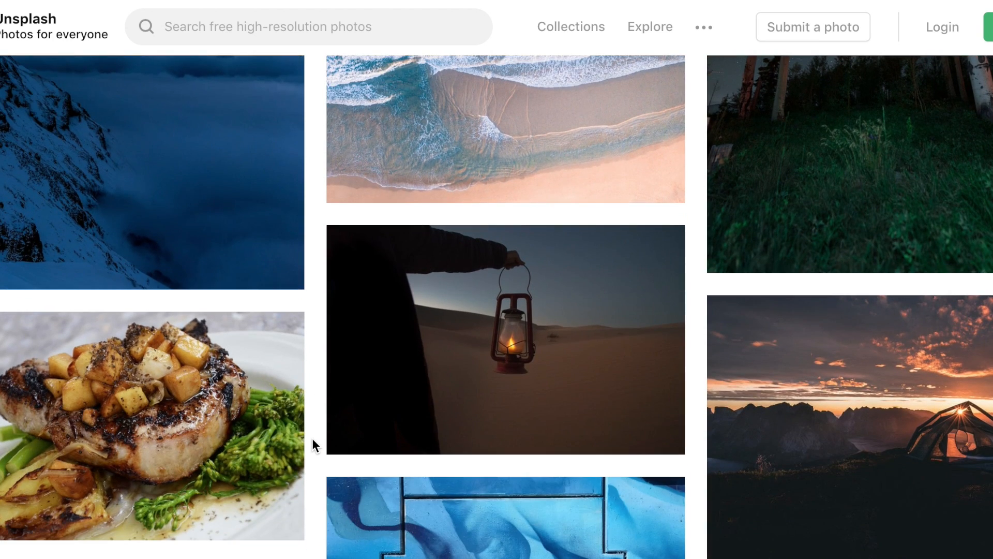
{"action": "scroll", "coordinate": [312, 438], "scroll_direction": "down", "scroll_amount": 12}
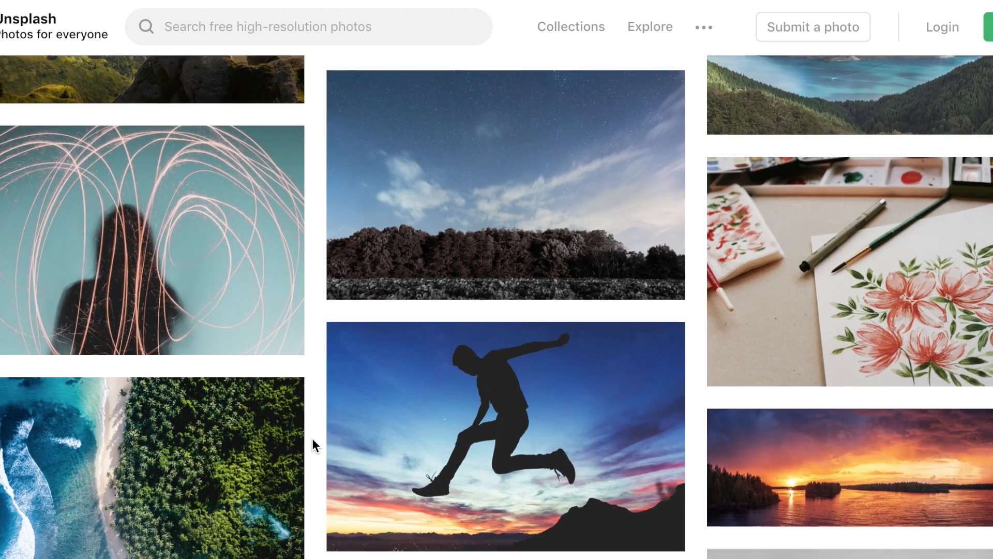
{"action": "scroll", "coordinate": [311, 438], "scroll_direction": "down", "scroll_amount": 2}
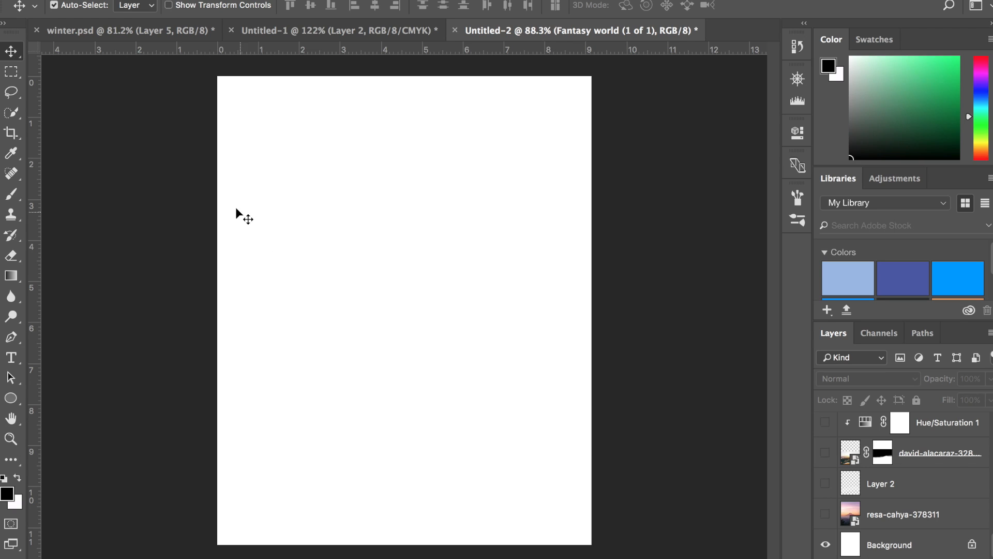
In Photoshop, show the resa-cahya-378311 sky layer and the unmasked david-alacaraz-328965 hills layer in the Untitled-2 document
{"action": "left_click", "coordinate": [826, 515]}
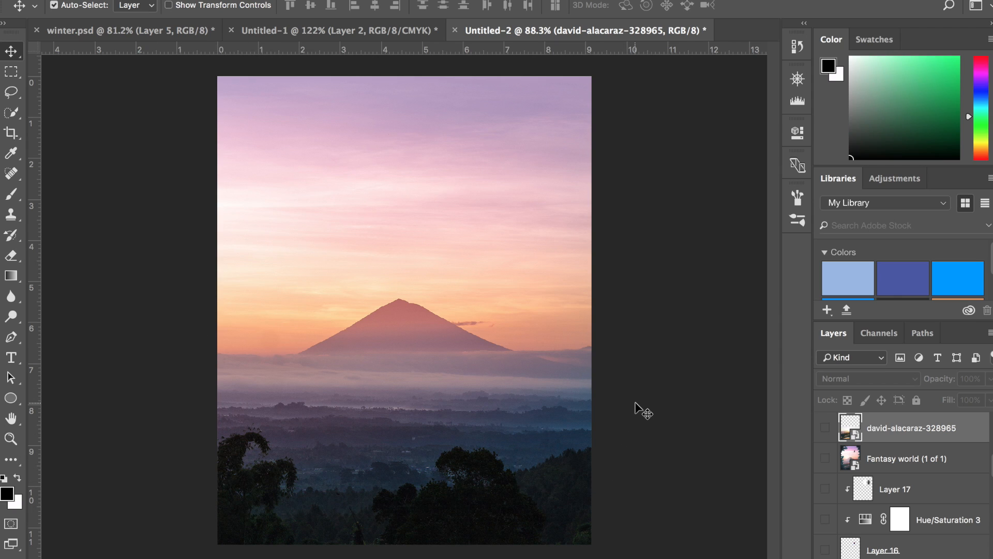
{"action": "left_click", "coordinate": [827, 429]}
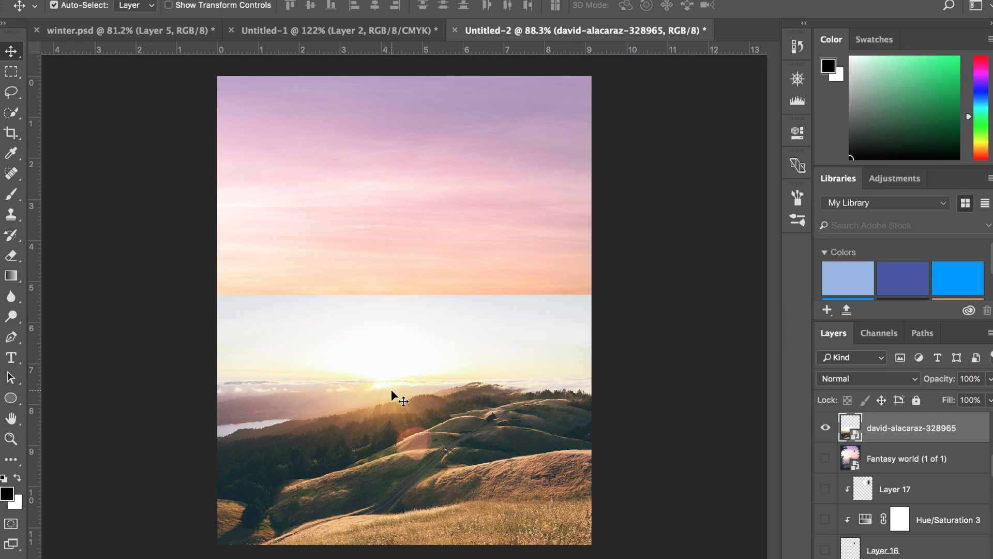
{"action": "mouse_move", "coordinate": [500, 415]}
{"action": "left_mouse_down"}
{"action": "mouse_move", "coordinate": [495, 391]}
{"action": "mouse_move", "coordinate": [498, 417]}
{"action": "left_mouse_up"}
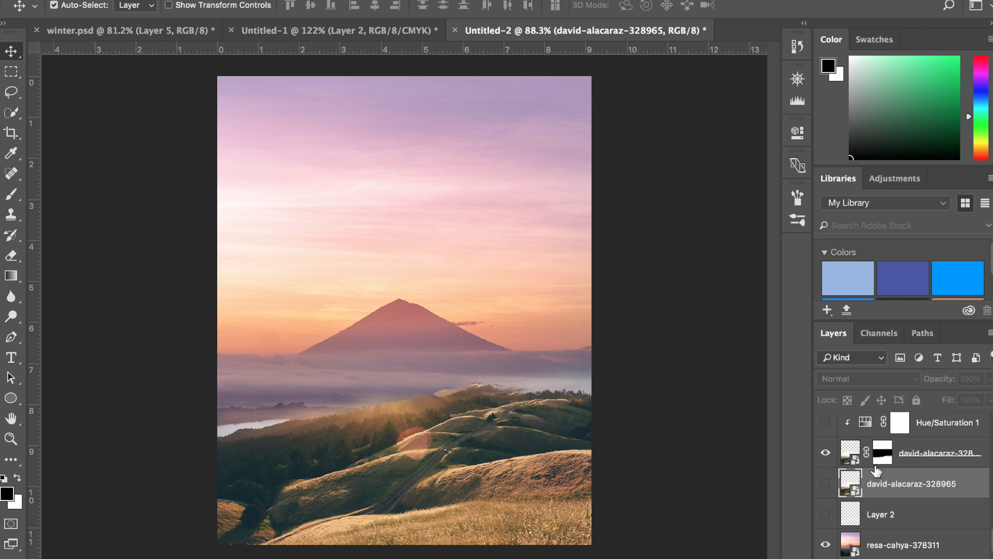
Compare the masked hills layer on and off, leave it hidden, and show and select the unmasked david-alacaraz-328965 layer
{"action": "left_click", "coordinate": [827, 454]}
{"action": "left_click", "coordinate": [827, 454]}
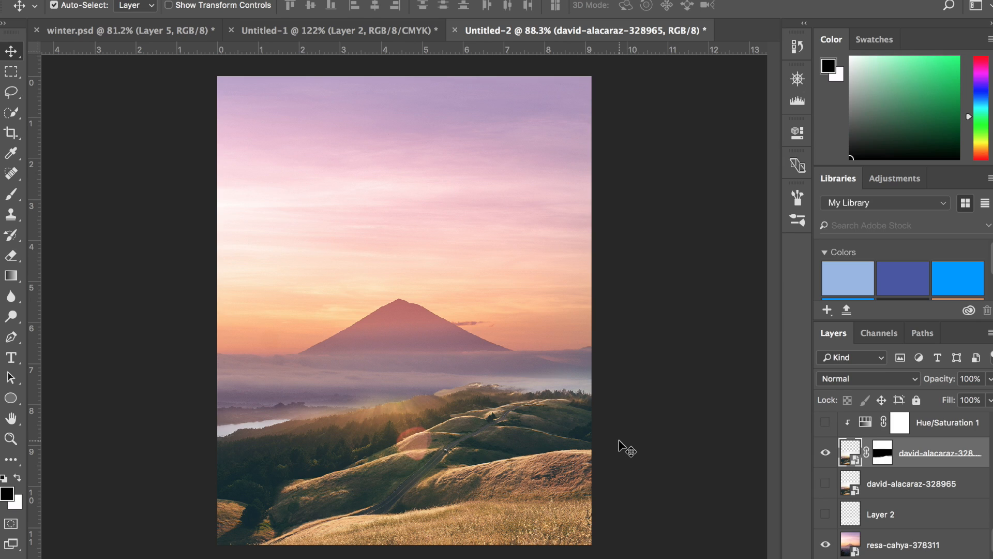
{"action": "left_click", "coordinate": [826, 454]}
{"action": "left_click", "coordinate": [825, 483]}
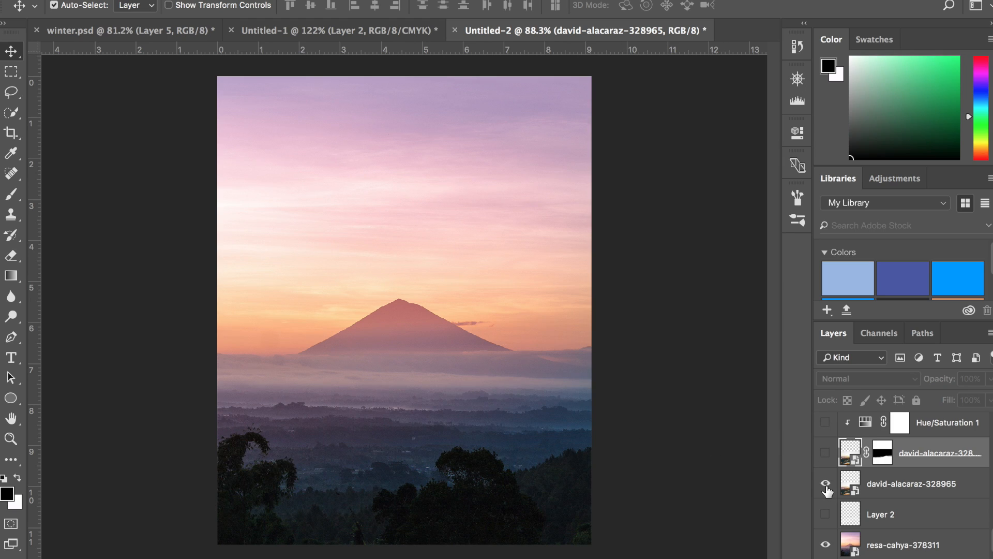
{"action": "left_click", "coordinate": [851, 489]}
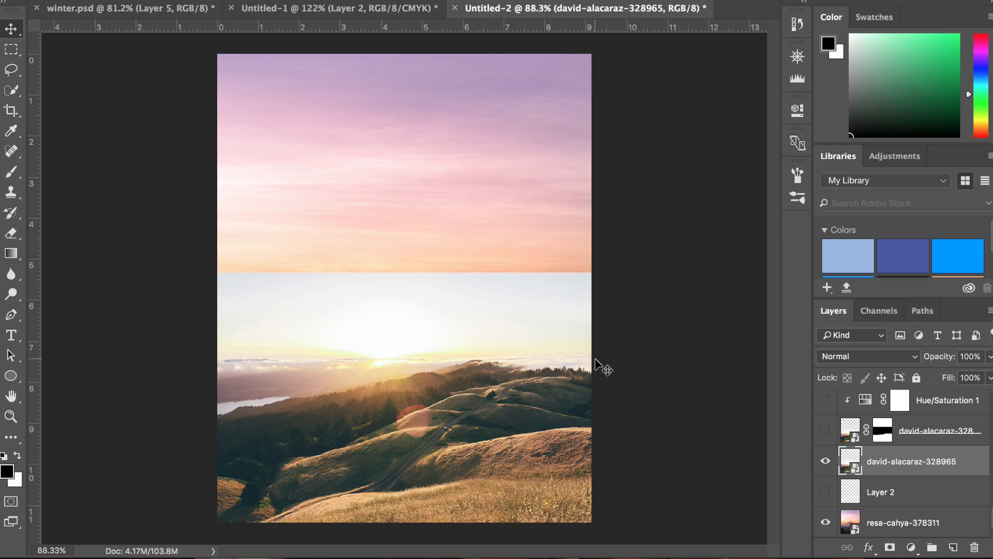
Mask out the hills photo's sky down to the horizon using a full-width rectangular selection and an inverted layer mask
{"action": "left_click", "coordinate": [10, 52]}
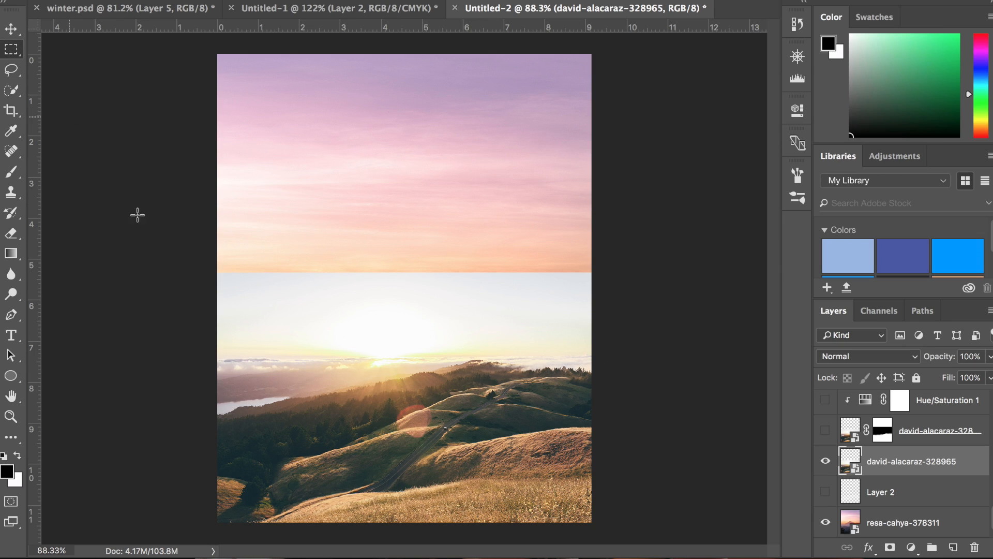
{"action": "left_click_drag", "start_coordinate": [167, 225], "coordinate": [684, 357]}
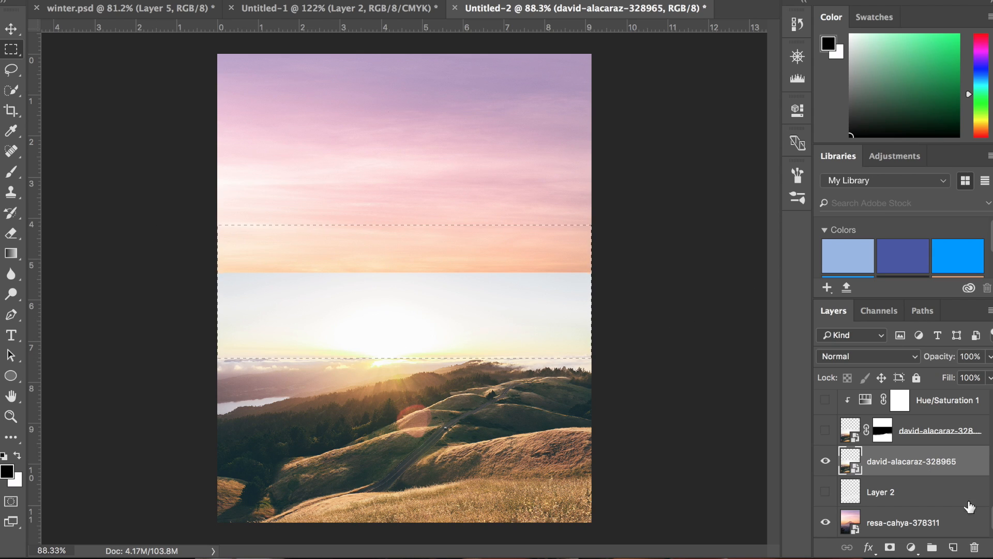
{"action": "left_click", "coordinate": [890, 547]}
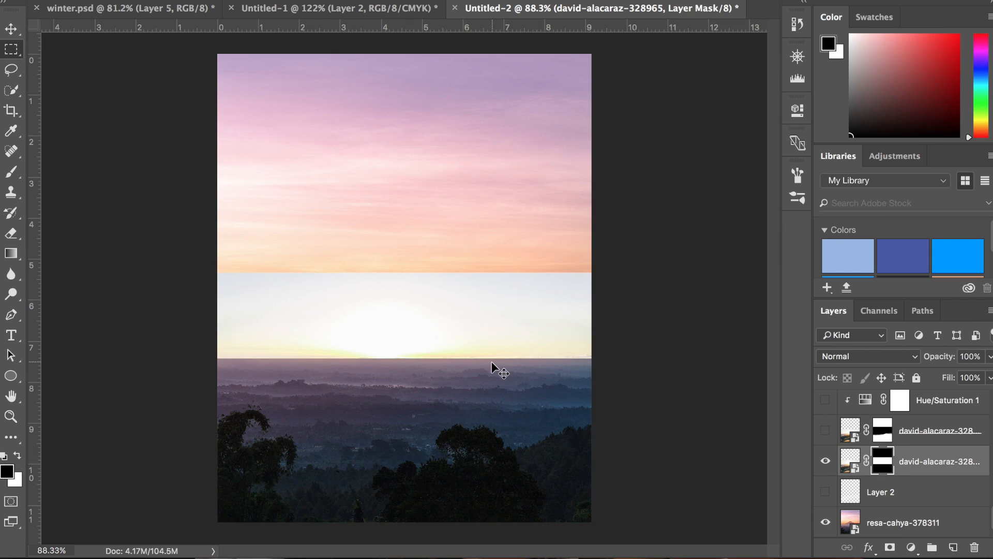
{"action": "key", "text": "ctrl+i"}
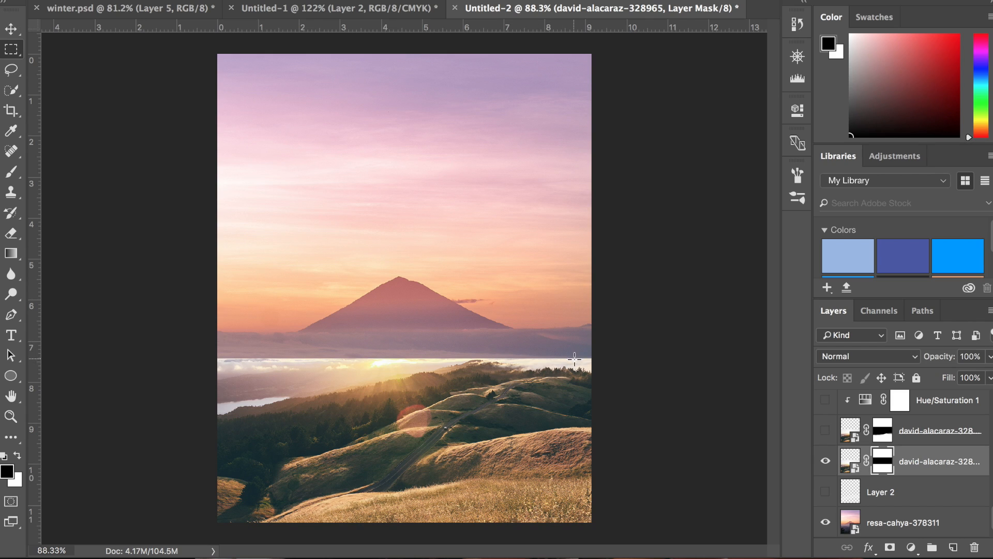
Paint black on the hills mask with a soft 70 px brush at 0% hardness, fading the left horizon and across the ridge
{"action": "key", "text": "b"}
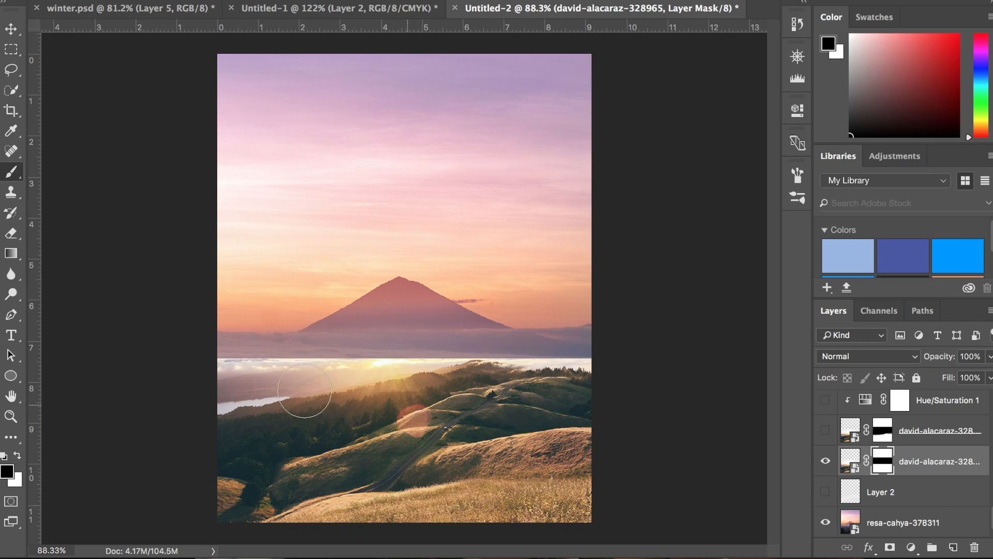
{"action": "left_click", "coordinate": [7, 470]}
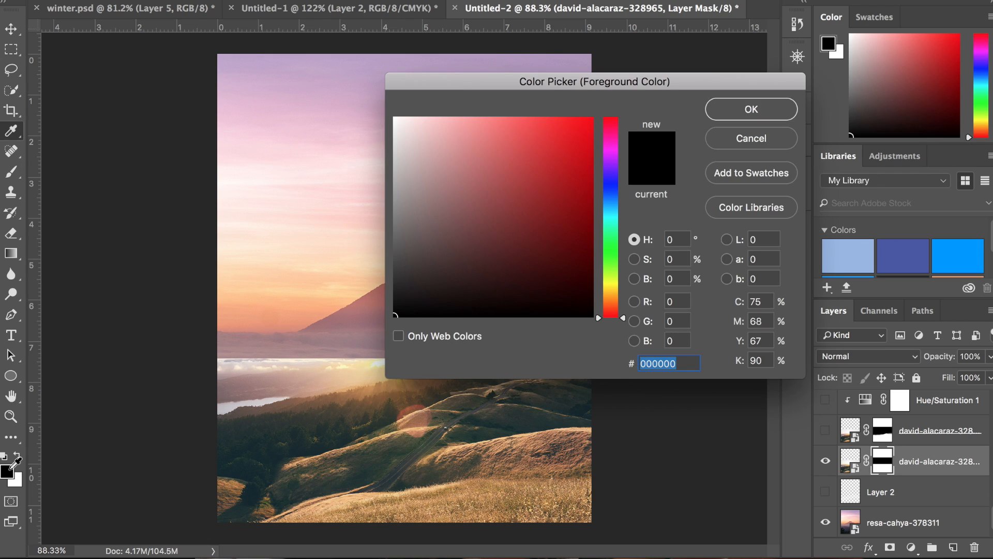
{"action": "left_click", "coordinate": [771, 114]}
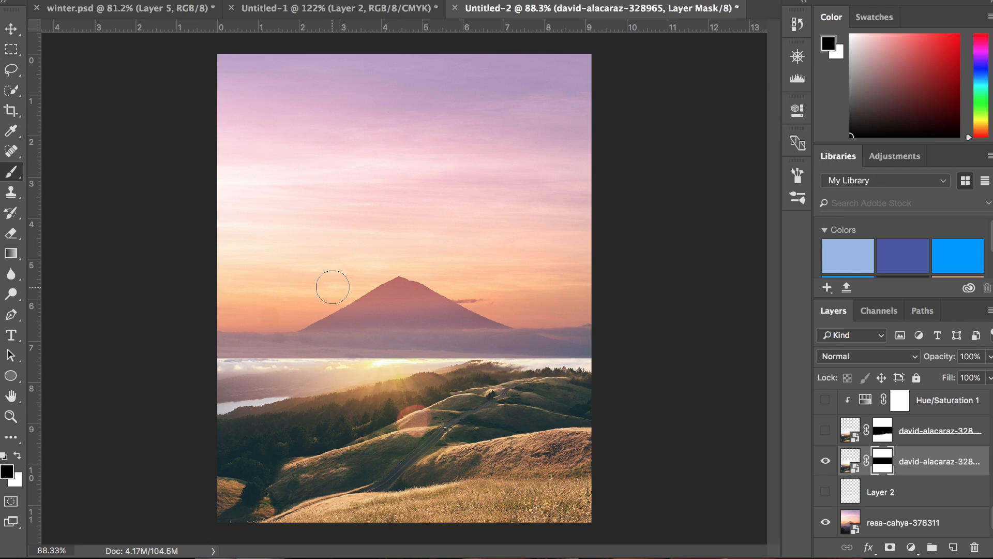
{"action": "key", "text": "bracketleft"}
{"action": "key", "text": "bracketleft"}
{"action": "left_click", "coordinate": [37, 0]}
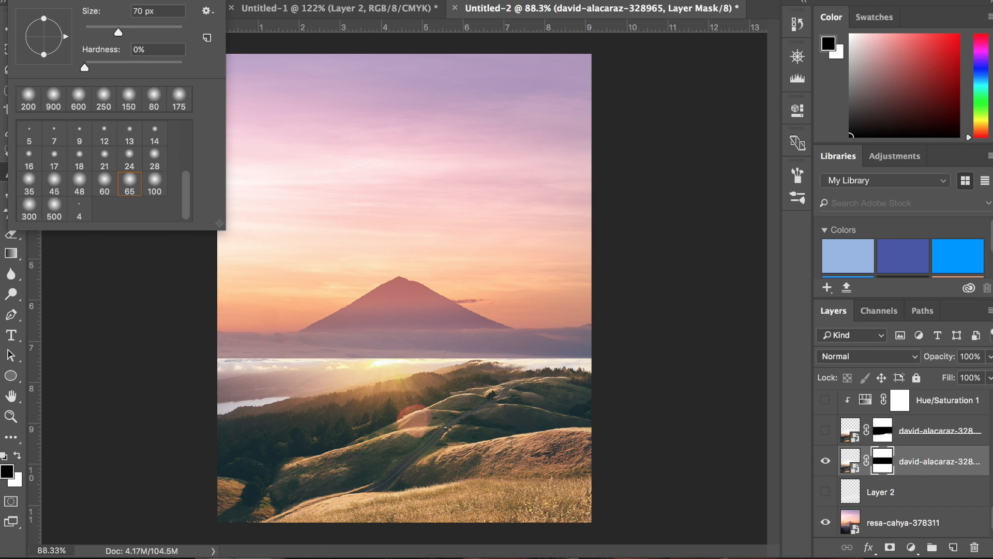
{"action": "left_click", "coordinate": [83, 339]}
{"action": "scroll", "coordinate": [130, 302], "scroll_direction": "up", "scroll_amount": 4}
{"action": "mouse_move", "coordinate": [141, 278]}
{"action": "left_mouse_down"}
{"action": "mouse_move", "coordinate": [273, 255]}
{"action": "mouse_move", "coordinate": [119, 299]}
{"action": "mouse_move", "coordinate": [361, 264]}
{"action": "mouse_move", "coordinate": [330, 266]}
{"action": "mouse_move", "coordinate": [274, 272]}
{"action": "mouse_move", "coordinate": [343, 282]}
{"action": "mouse_move", "coordinate": [510, 258]}
{"action": "mouse_move", "coordinate": [446, 266]}
{"action": "mouse_move", "coordinate": [469, 264]}
{"action": "mouse_move", "coordinate": [563, 361]}
{"action": "mouse_move", "coordinate": [588, 374]}
{"action": "left_mouse_up"}
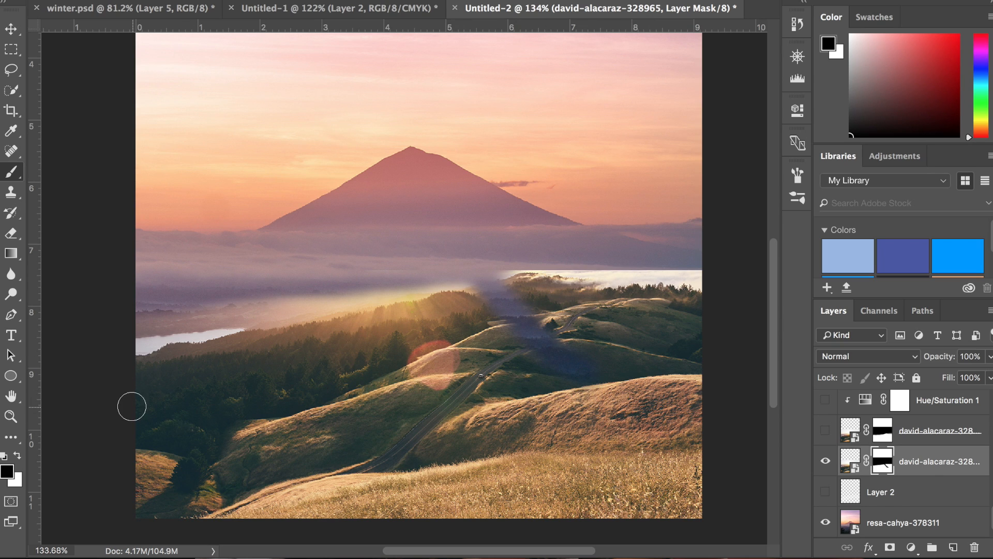
Restore the hidden hillside by painting white on the hills mask, and fade the right horizon edge with black
{"action": "left_click", "coordinate": [17, 454]}
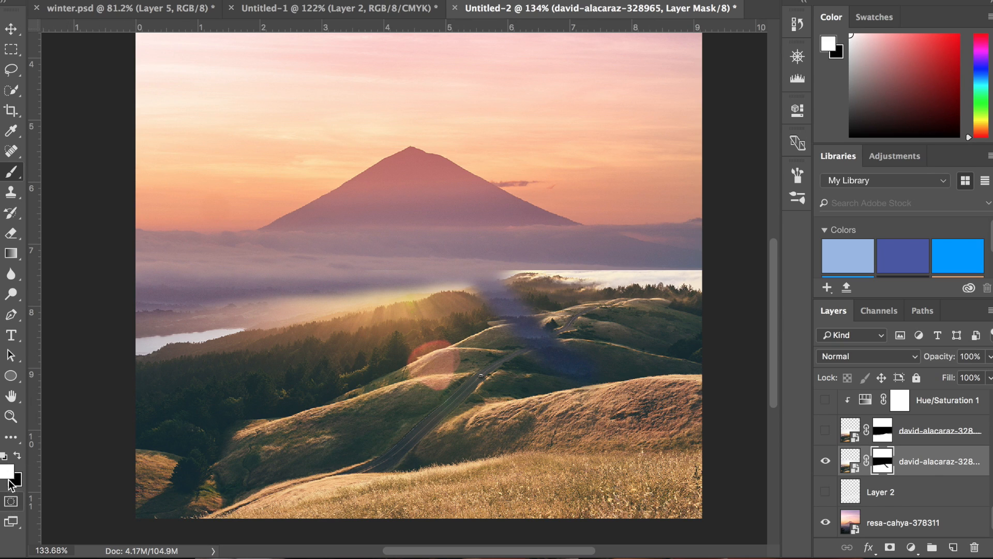
{"action": "mouse_move", "coordinate": [602, 379]}
{"action": "left_mouse_down"}
{"action": "mouse_move", "coordinate": [534, 370]}
{"action": "mouse_move", "coordinate": [592, 358]}
{"action": "mouse_move", "coordinate": [501, 347]}
{"action": "mouse_move", "coordinate": [507, 320]}
{"action": "mouse_move", "coordinate": [484, 312]}
{"action": "mouse_move", "coordinate": [508, 305]}
{"action": "mouse_move", "coordinate": [489, 296]}
{"action": "left_mouse_up"}
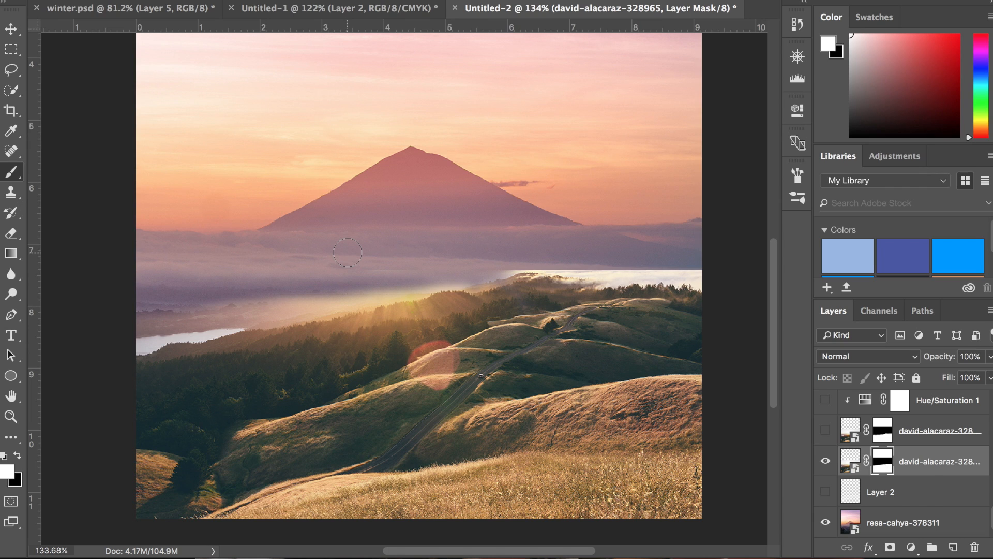
{"action": "key", "text": "x"}
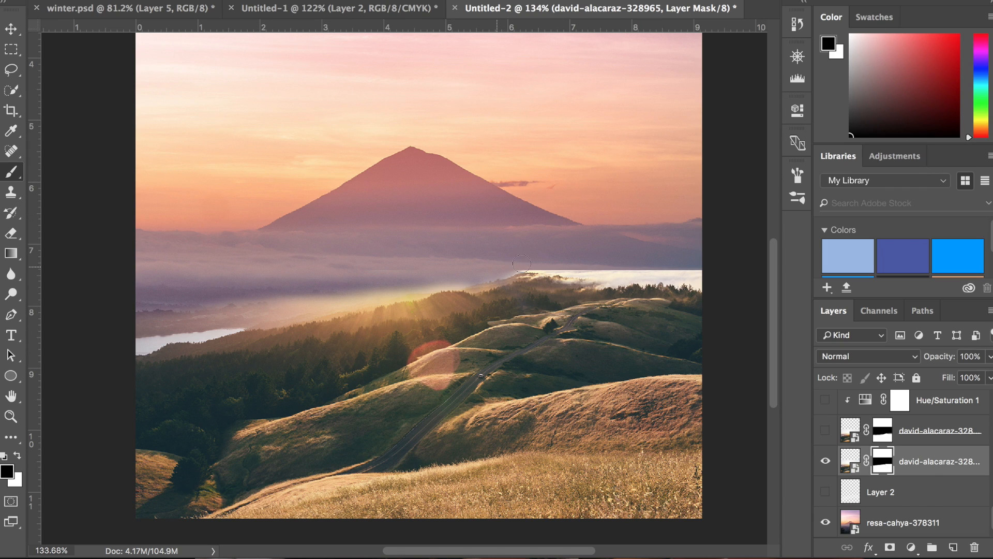
{"action": "left_click_drag", "start_coordinate": [522, 263], "coordinate": [712, 271]}
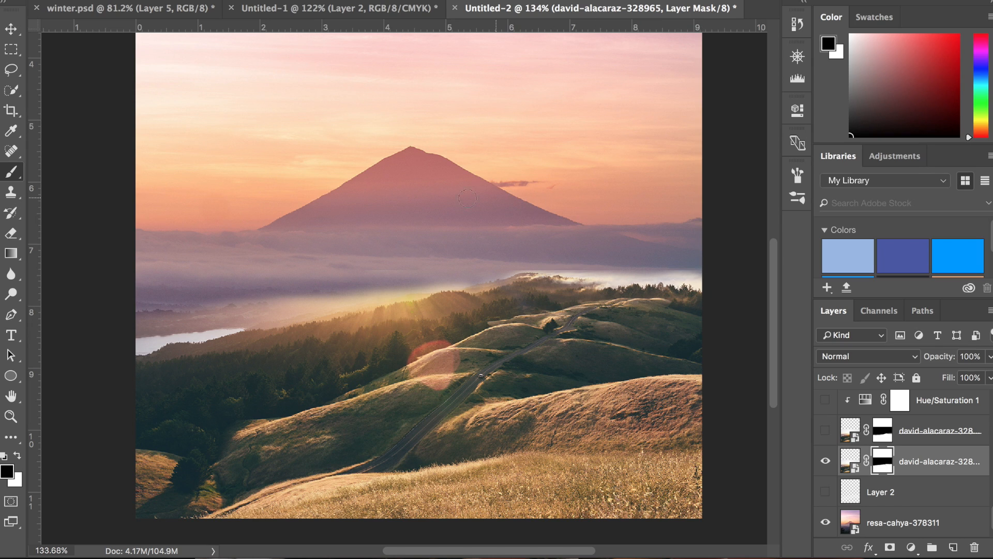
Select the lake and misty area above the hills' left ridge line with the Quick Selection tool
{"action": "left_click", "coordinate": [13, 89]}
{"action": "left_click_drag", "start_coordinate": [165, 346], "coordinate": [262, 313]}
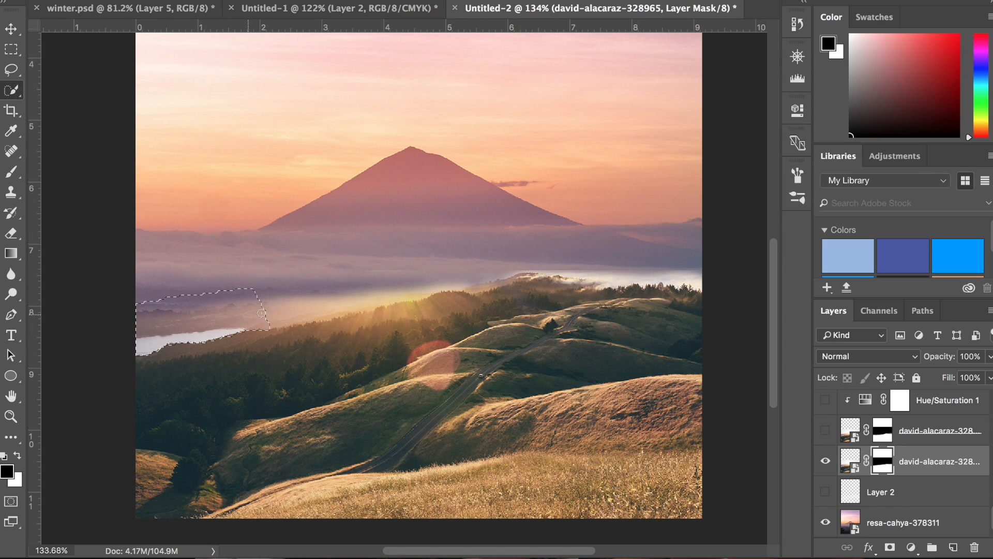
{"action": "left_click_drag", "start_coordinate": [343, 295], "coordinate": [382, 292]}
{"action": "left_click_drag", "start_coordinate": [492, 273], "coordinate": [542, 265]}
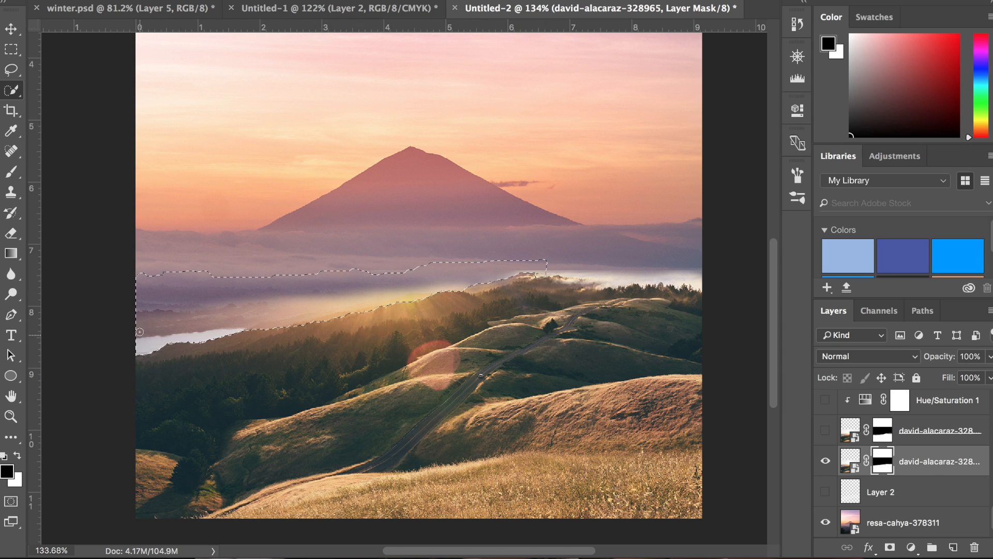
Hide the selected lake and mist by brushing black on the hills layer mask, and clear the selection
{"action": "key", "text": "b"}
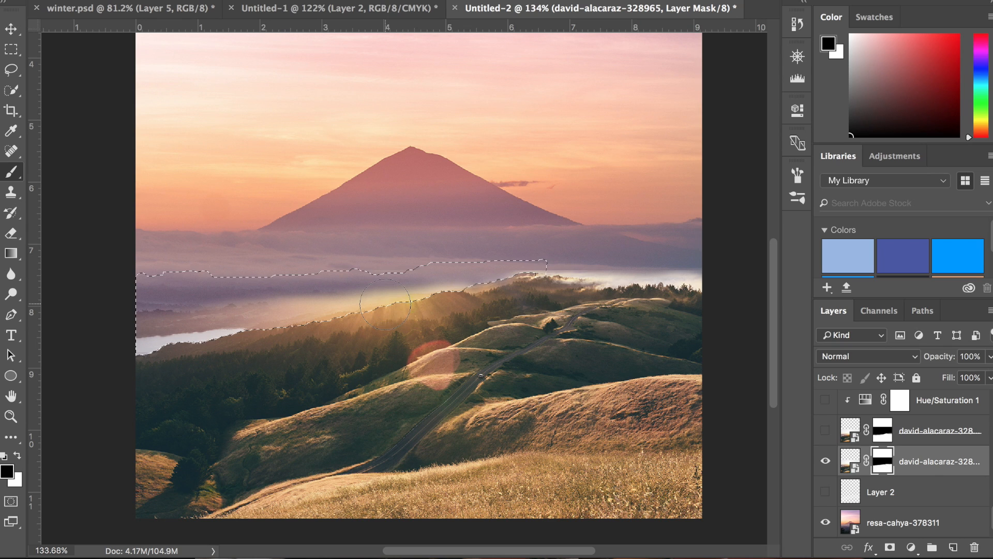
{"action": "left_click_drag", "start_coordinate": [386, 304], "coordinate": [217, 351]}
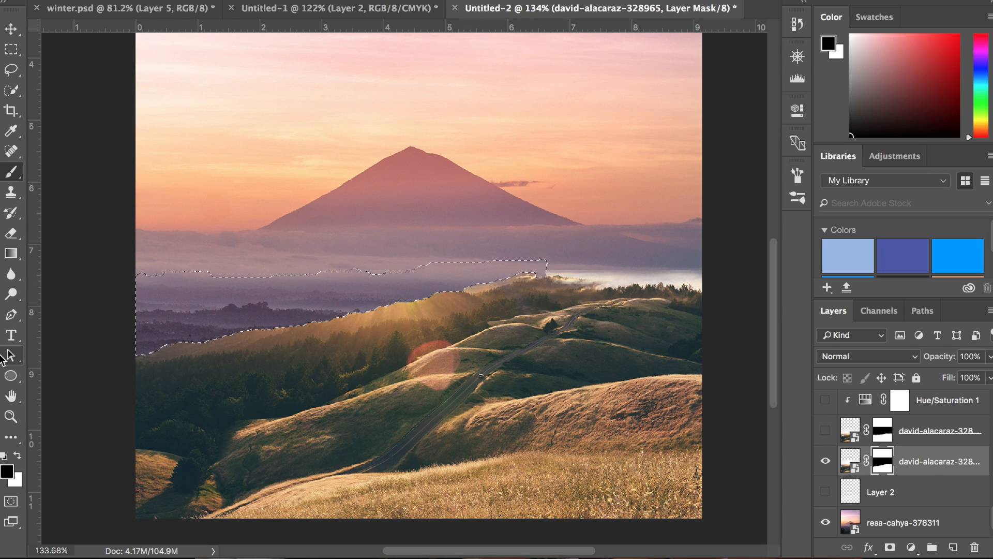
{"action": "key", "text": "super+d"}
{"action": "scroll", "coordinate": [118, 288], "scroll_direction": "down", "scroll_amount": 5}
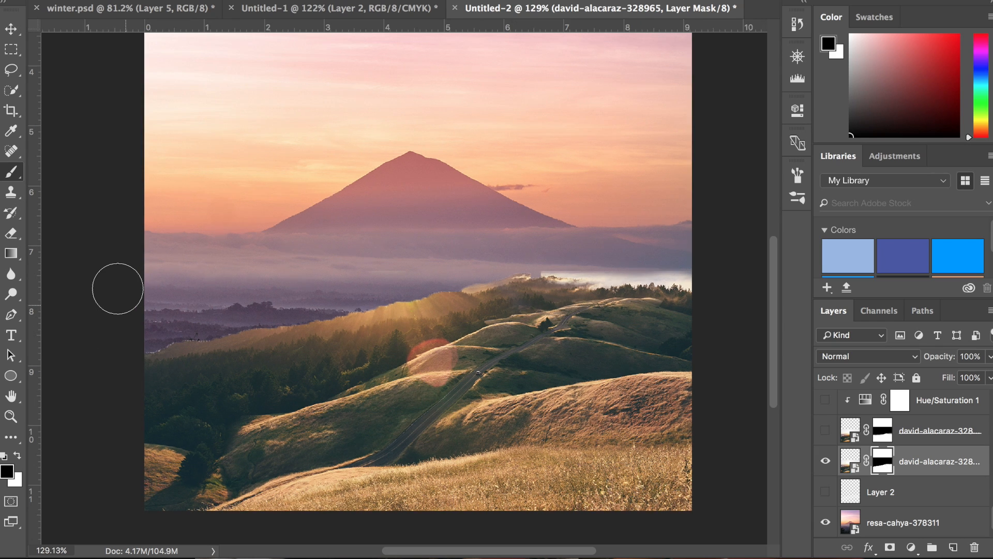
{"action": "scroll", "coordinate": [416, 371], "scroll_direction": "up", "scroll_amount": 2}
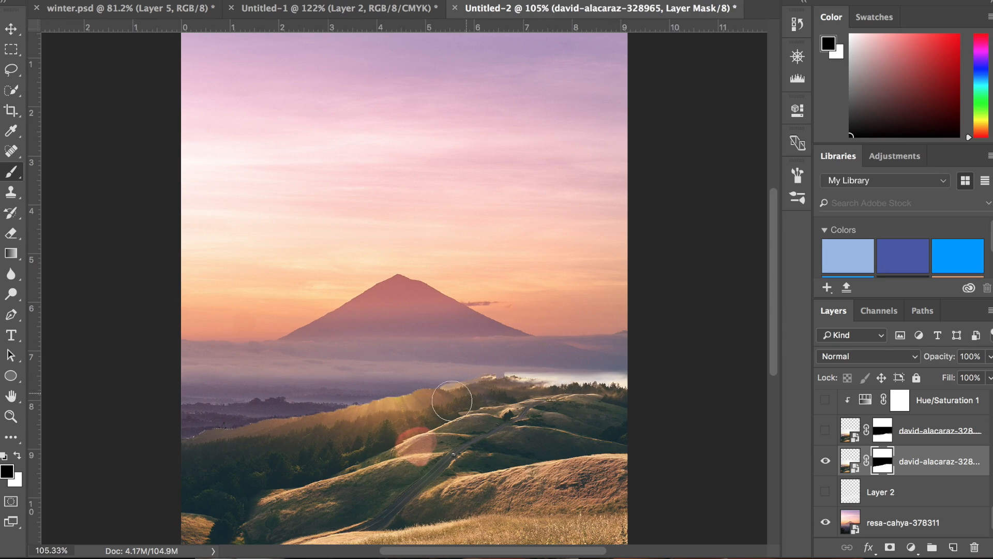
{"action": "scroll", "coordinate": [302, 417], "scroll_direction": "down", "scroll_amount": 2}
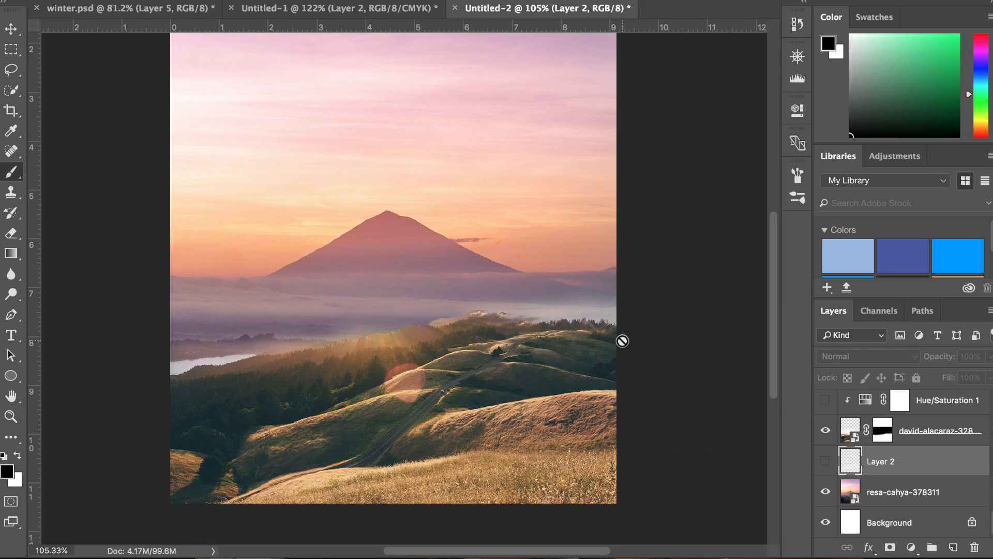
Check Layer 2 on and off, leave it hidden, and add a new empty layer directly below the masked david-alacaraz-328965 layer
{"action": "left_click", "coordinate": [845, 439]}
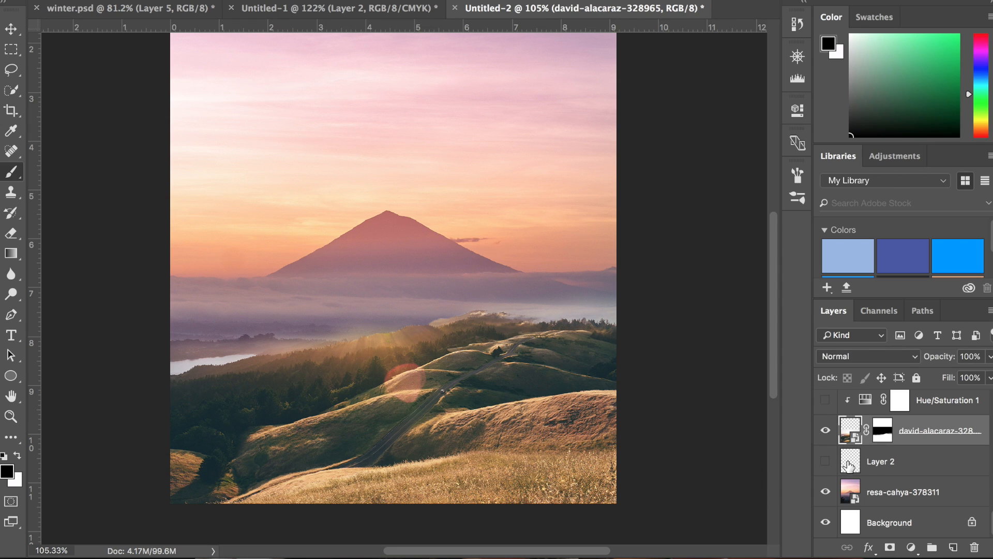
{"action": "left_click", "coordinate": [826, 461]}
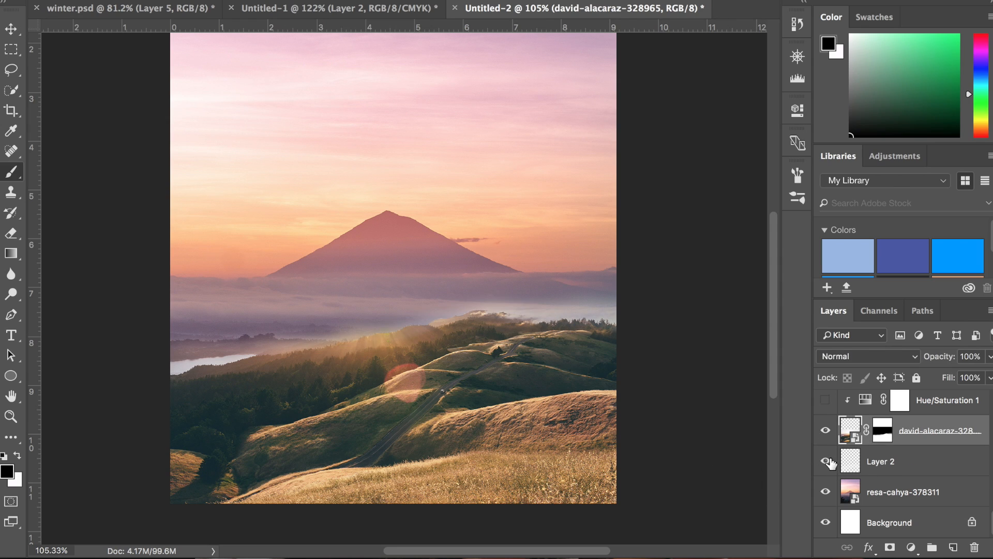
{"action": "left_click", "coordinate": [826, 461]}
{"action": "left_click", "coordinate": [952, 547], "text": "super"}
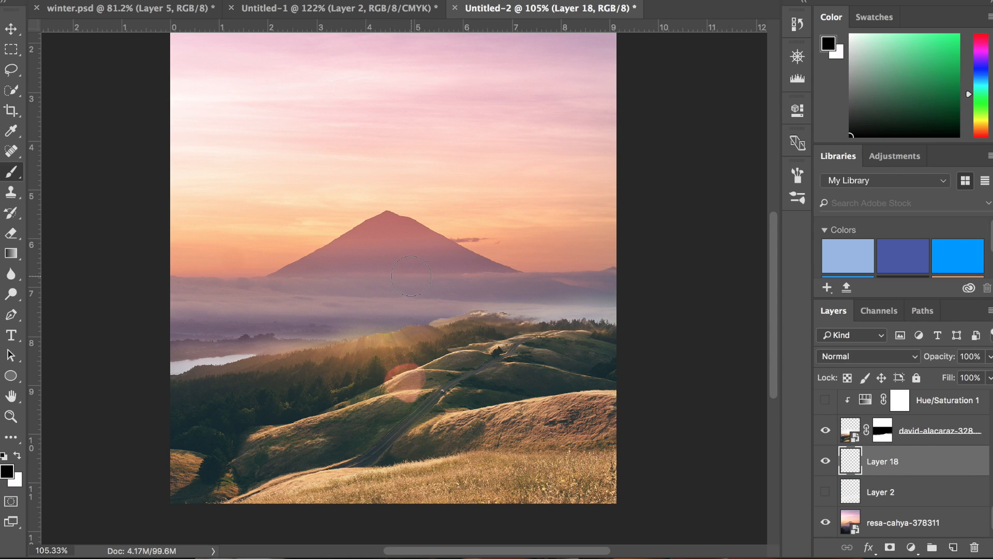
Switch the foreground color to white and enlarge the soft brush for the new layer
{"action": "left_click", "coordinate": [16, 458]}
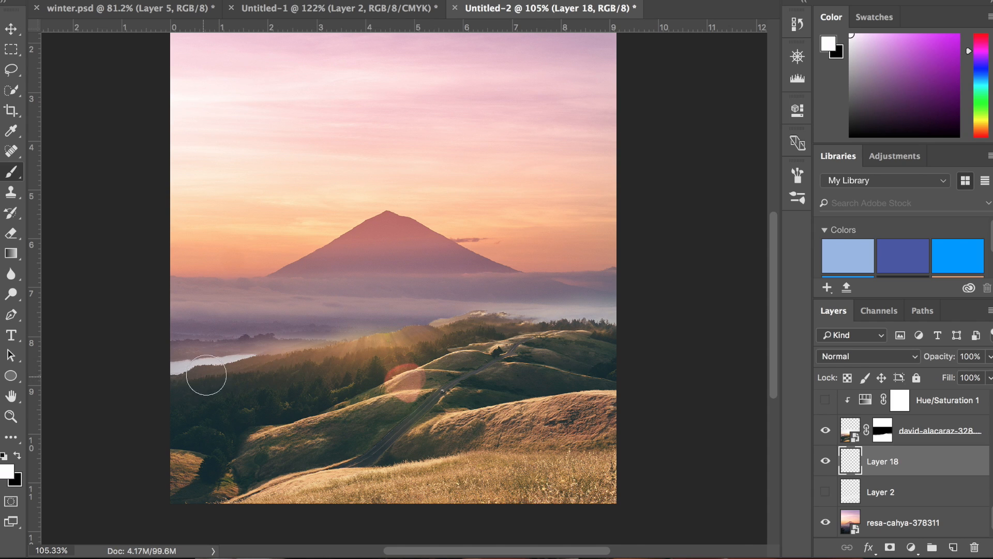
{"action": "key", "text": "bracketright"}
{"action": "key", "text": "bracketright"}
{"action": "key", "text": "bracketright"}
{"action": "key", "text": "bracketright"}
{"action": "key", "text": "bracketright"}
{"action": "key", "text": "bracketright"}
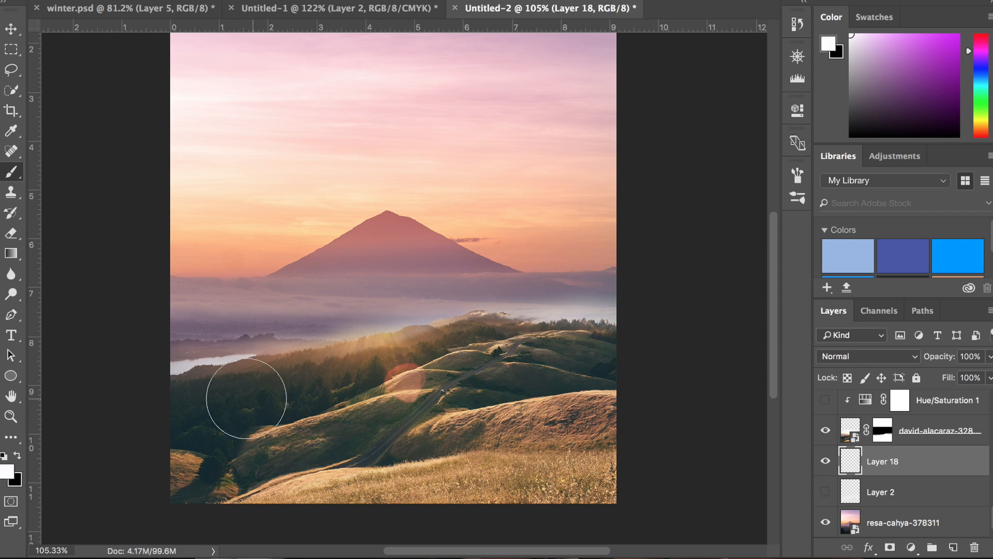
Select the rock and the standing man in the tim-bogdanov-97988 photo with the Quick Selection tool
{"action": "key", "text": "v"}
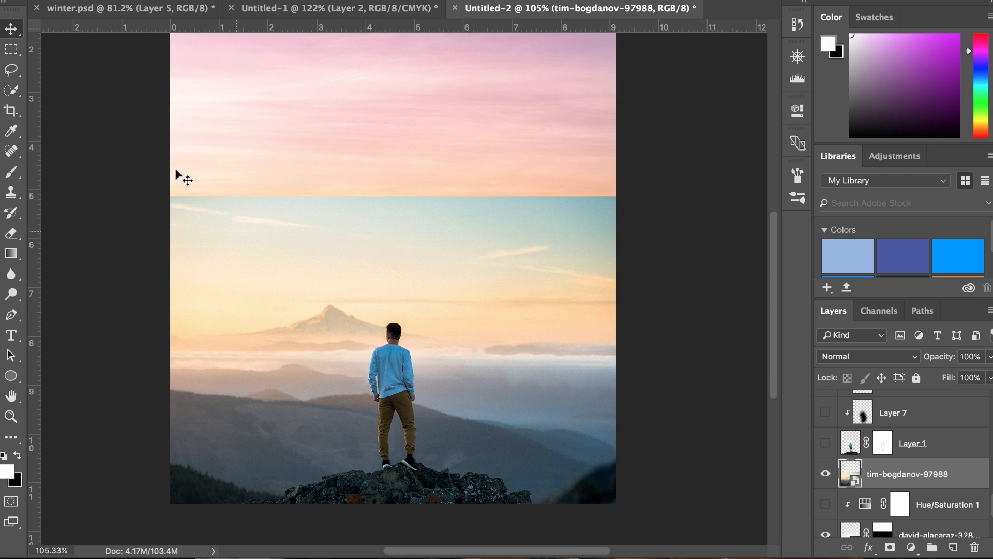
{"action": "left_click", "coordinate": [12, 91]}
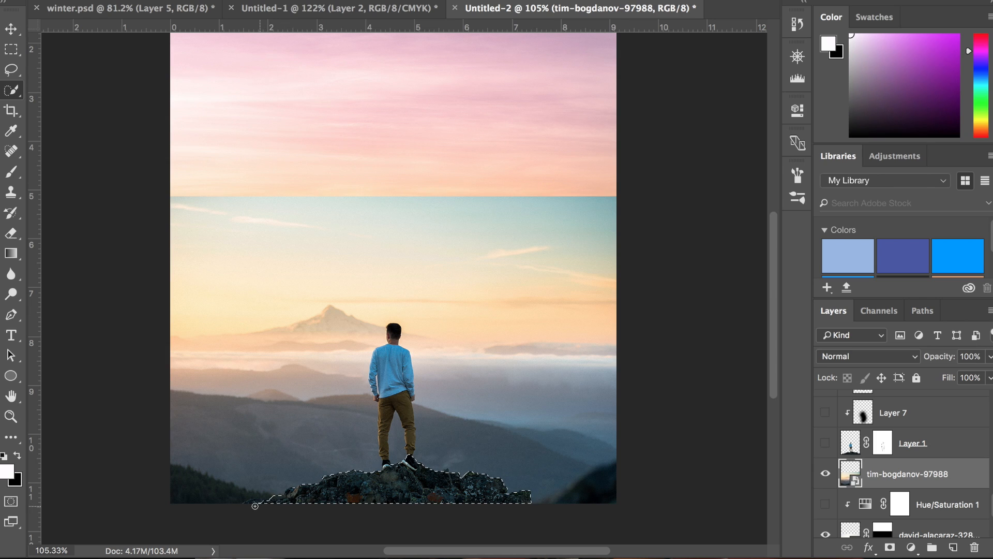
{"action": "left_click_drag", "start_coordinate": [408, 457], "coordinate": [393, 369]}
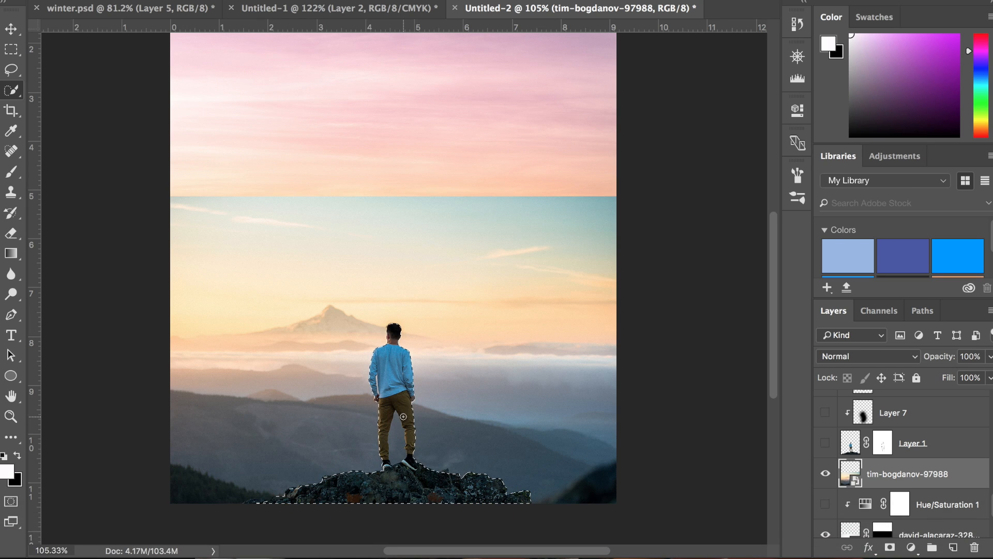
{"action": "left_click_drag", "start_coordinate": [393, 443], "coordinate": [395, 428]}
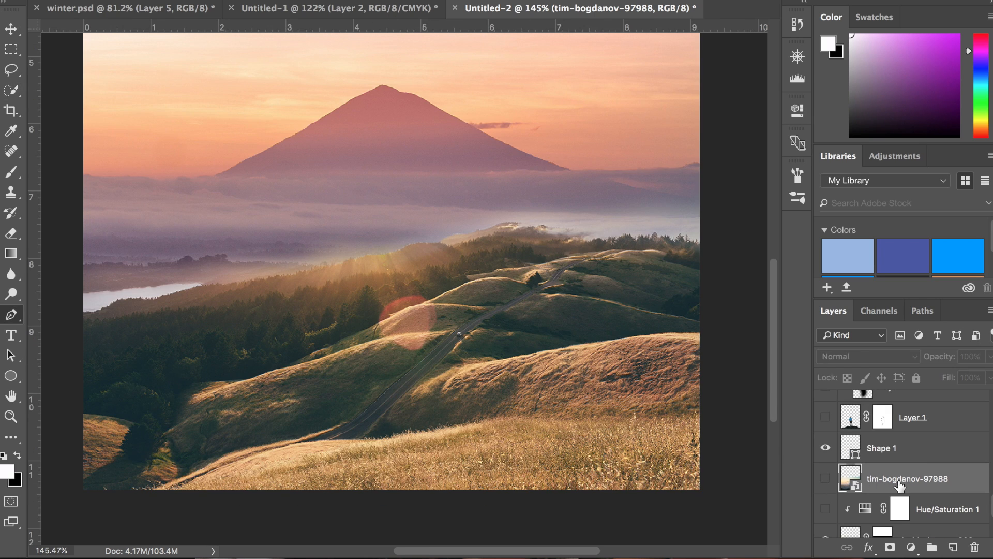
Delete the tim-bogdanov-97988 layer and show Layer 1 with the cut-out man on the rock
{"action": "key", "text": "Delete"}
{"action": "left_click", "coordinate": [826, 417]}
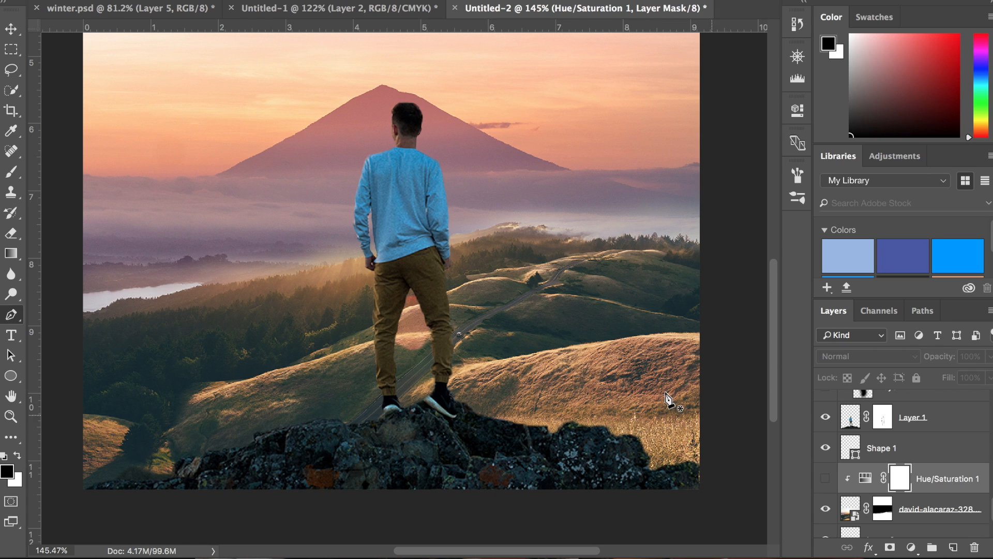
Examine how the cut-out man and rock sit against the hills and mountain, both close up and in the full composition
{"action": "key", "text": "ctrl+0"}
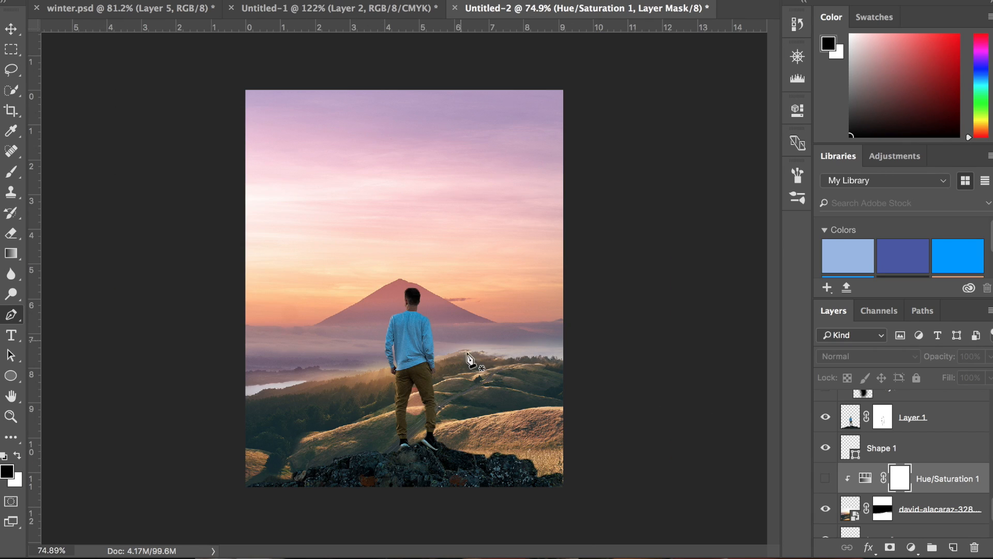
{"action": "scroll", "coordinate": [427, 383], "scroll_direction": "up", "scroll_amount": 3}
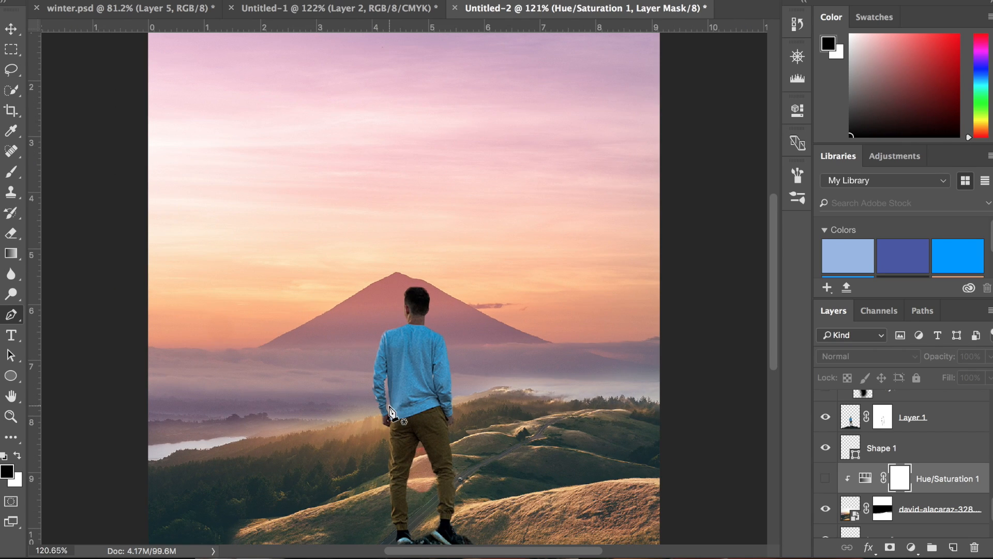
{"action": "scroll", "coordinate": [392, 409], "scroll_direction": "down", "scroll_amount": 2}
{"action": "scroll", "coordinate": [391, 409], "scroll_direction": "down", "scroll_amount": 3}
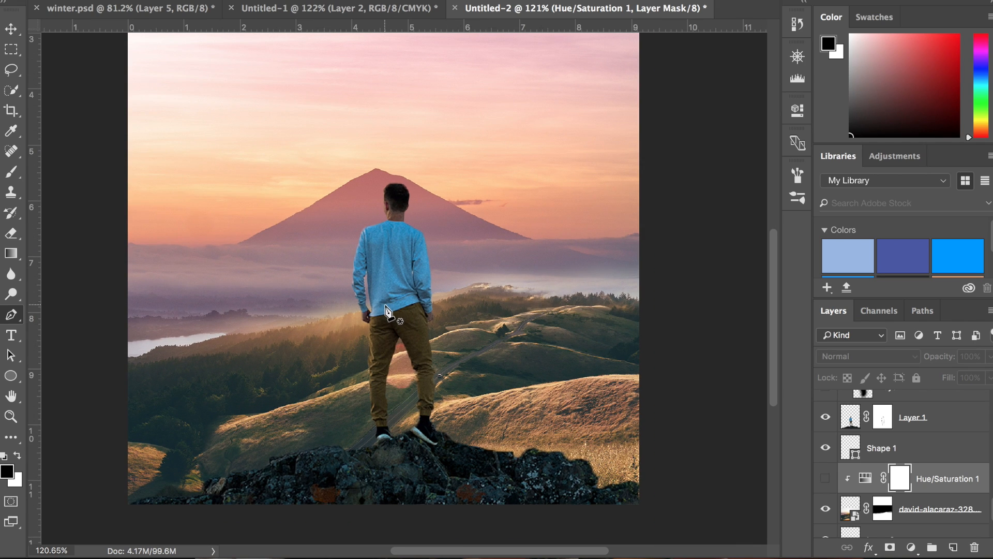
{"action": "left_click", "coordinate": [850, 417]}
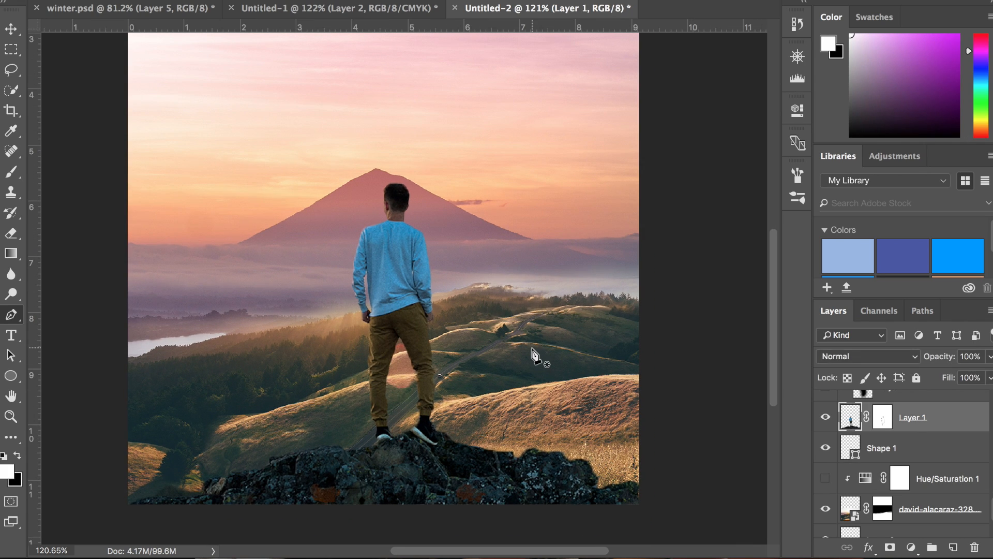
{"action": "scroll", "coordinate": [535, 356], "scroll_direction": "down", "scroll_amount": 1}
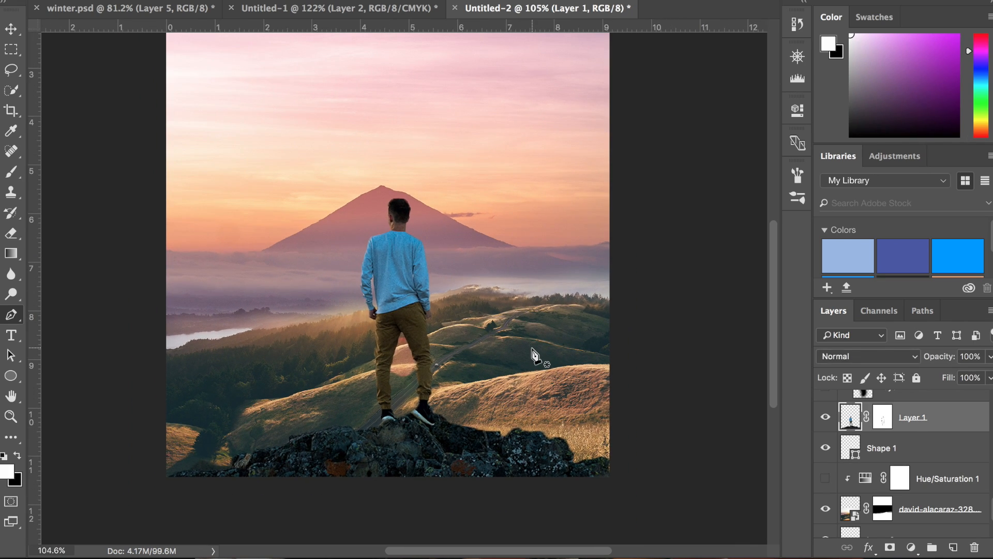
{"action": "left_click", "coordinate": [900, 478]}
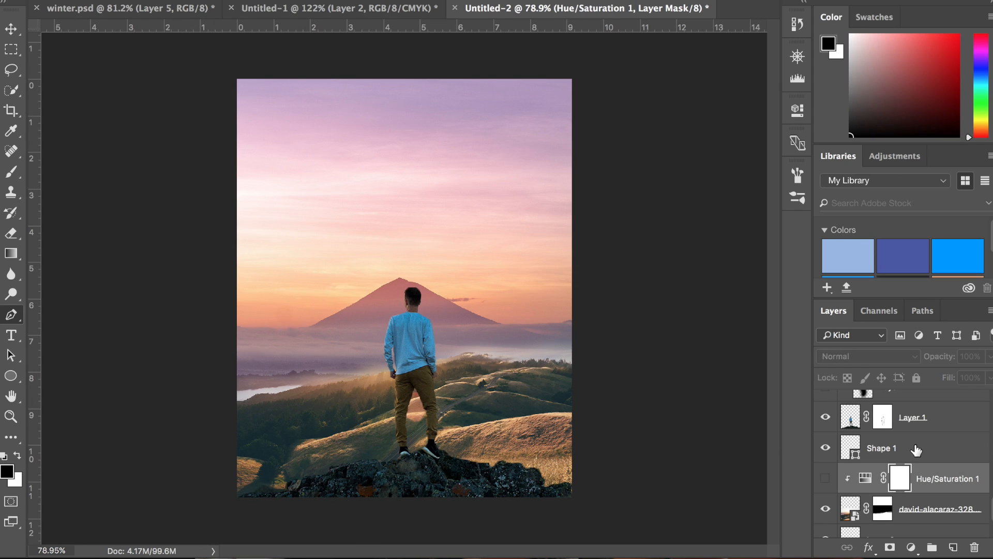
Show Layer 3 copy 3, the blurred pine branch in the image's upper-left corner, inside Group 1
{"action": "scroll", "coordinate": [912, 437], "scroll_direction": "up", "scroll_amount": 5}
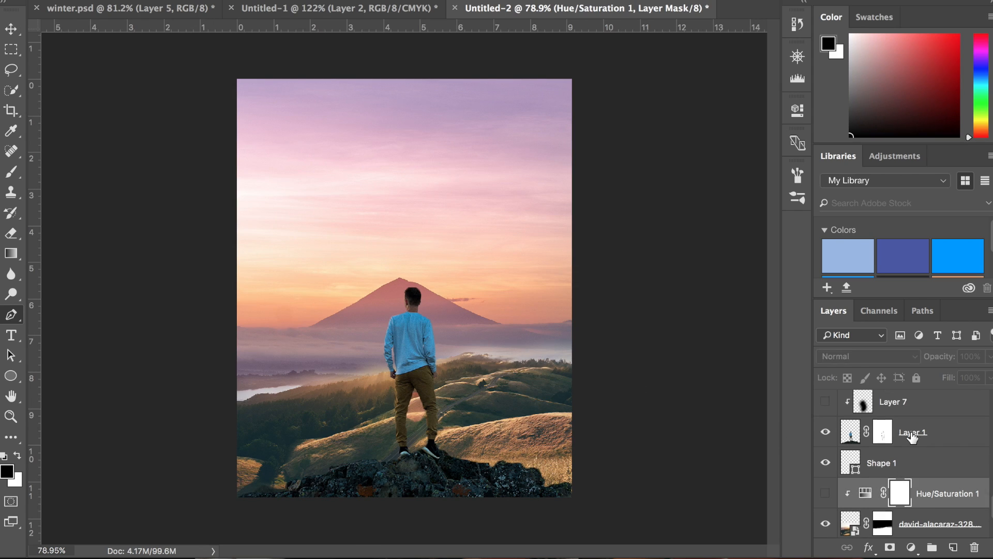
{"action": "scroll", "coordinate": [912, 437], "scroll_direction": "down", "scroll_amount": 5}
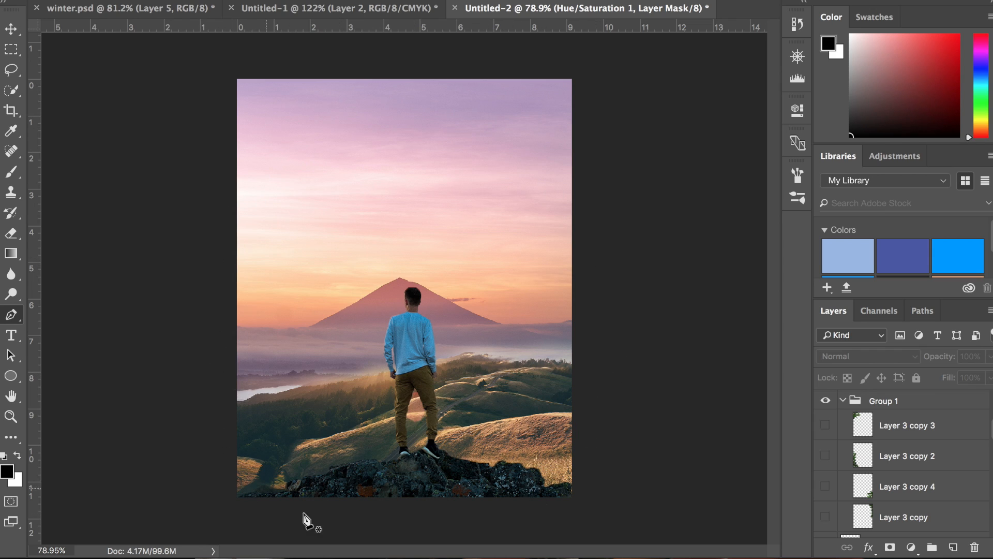
{"action": "left_click", "coordinate": [826, 426]}
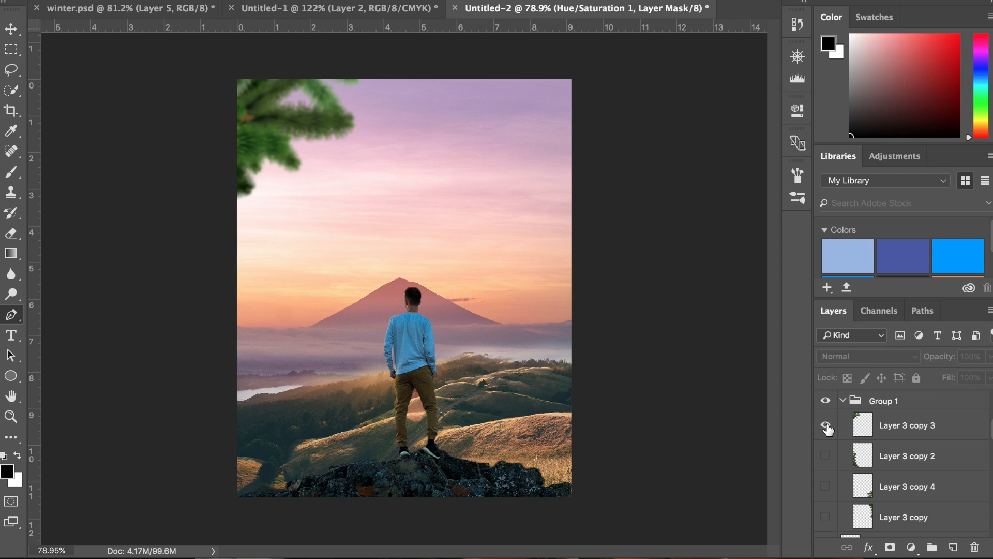
Show the blurred pine branch layers Layer 3 copy 2, Layer 3 copy 4 and Layer 3 copy in Group 1
{"action": "left_click", "coordinate": [825, 455]}
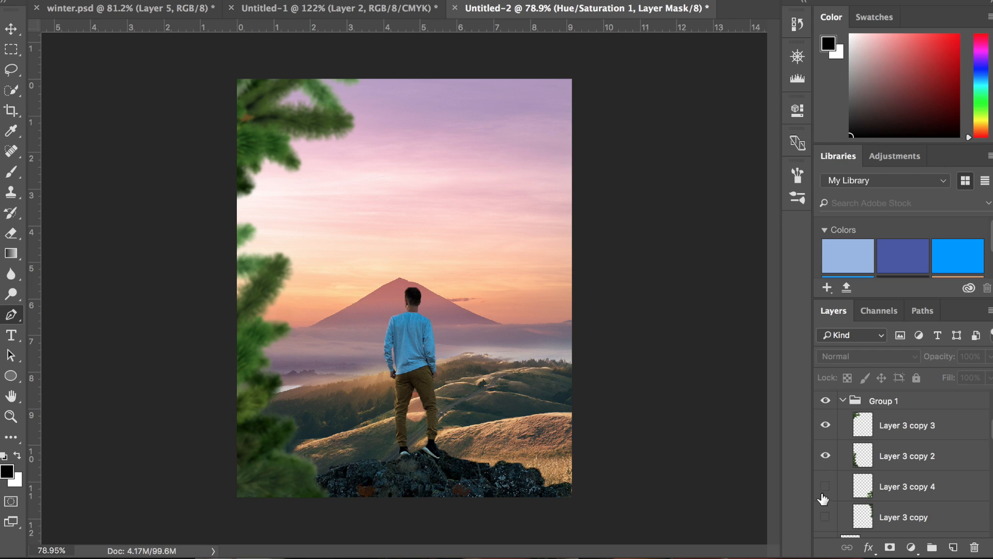
{"action": "left_click", "coordinate": [826, 486]}
{"action": "left_click", "coordinate": [826, 517]}
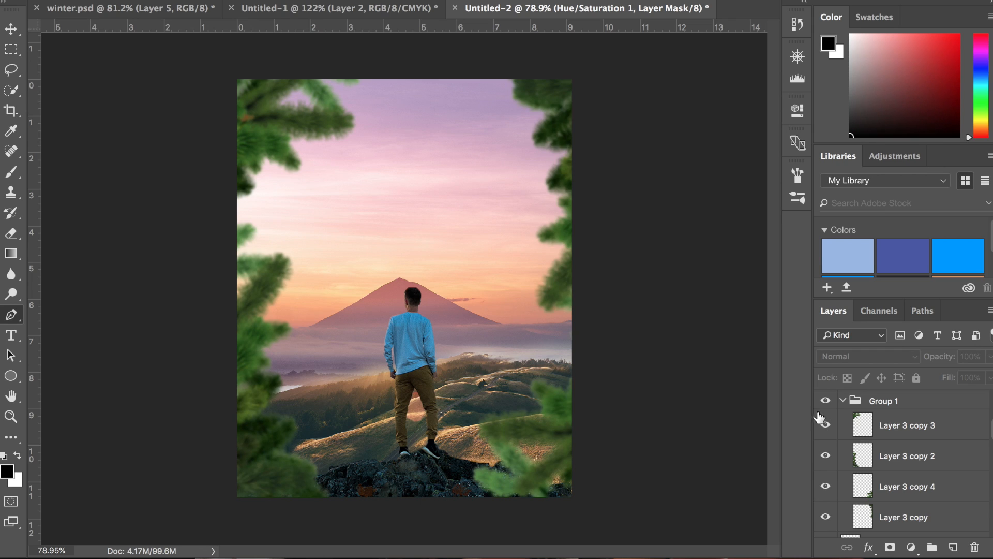
{"action": "left_click", "coordinate": [843, 400]}
{"action": "left_click", "coordinate": [879, 425]}
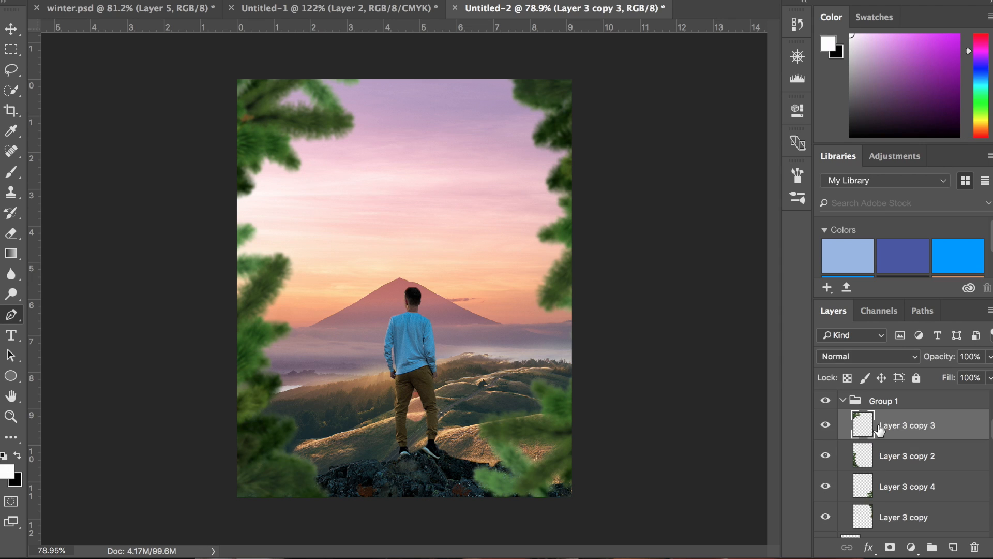
{"action": "left_click", "coordinate": [377, 1]}
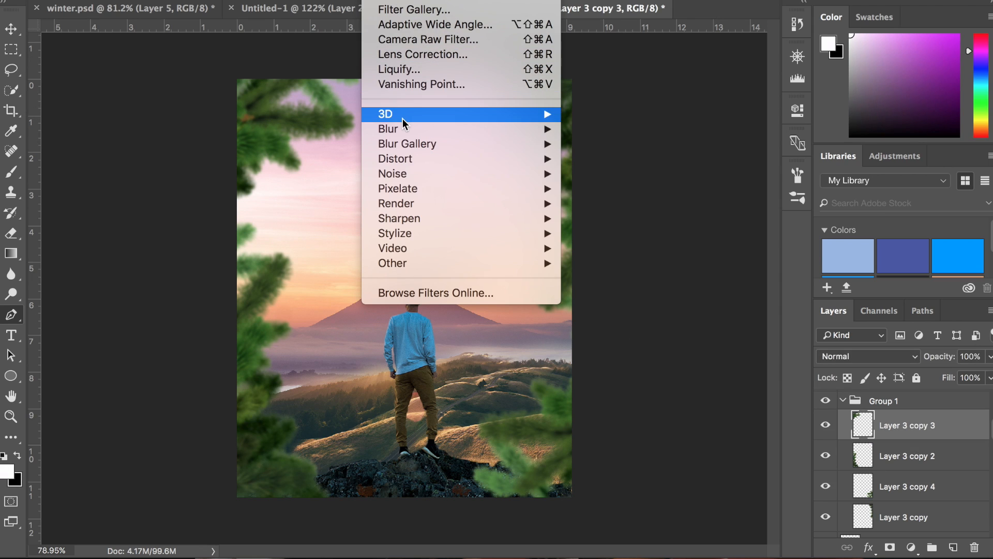
{"action": "mouse_move", "coordinate": [402, 128]}
{"action": "left_click", "coordinate": [600, 188]}
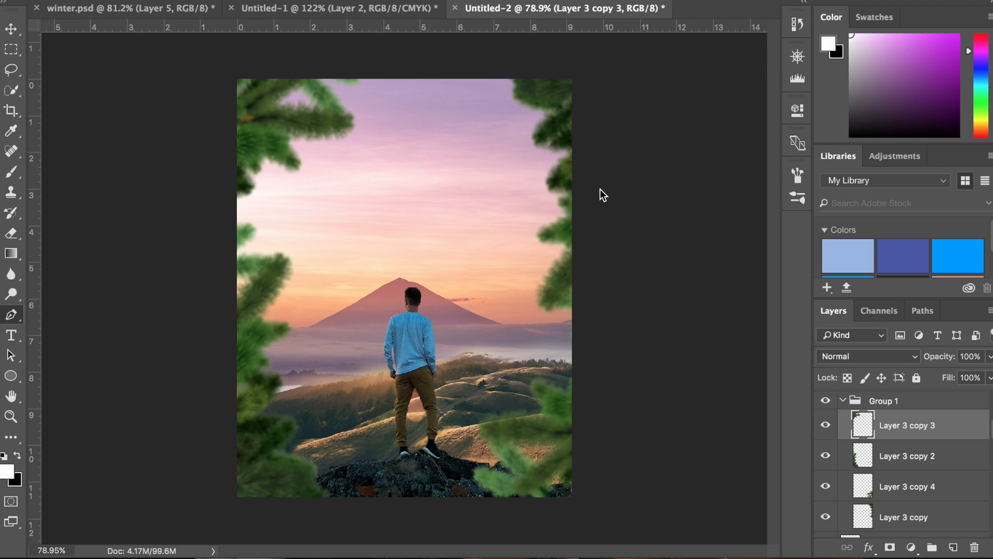
{"action": "left_click_drag", "start_coordinate": [637, 293], "coordinate": [753, 293]}
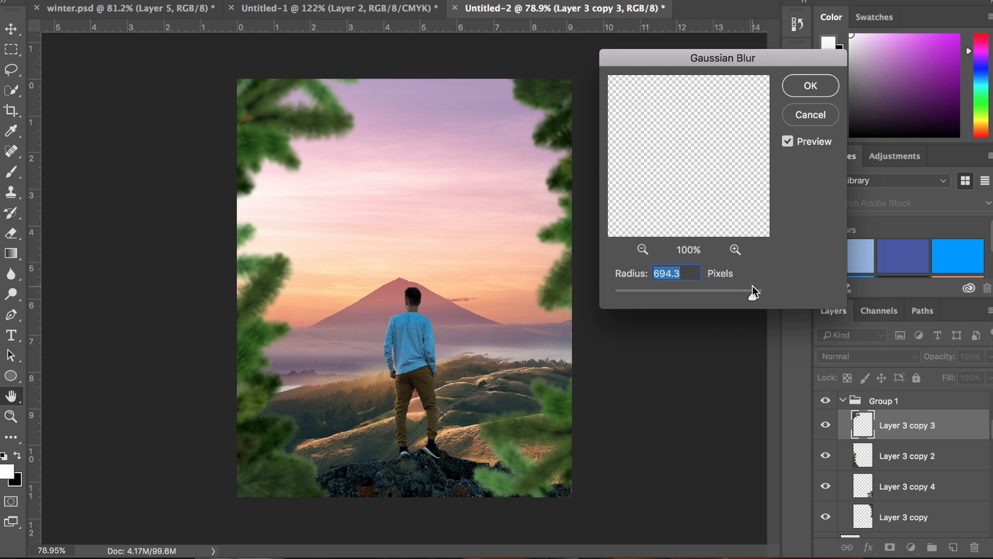
{"action": "left_click", "coordinate": [811, 116]}
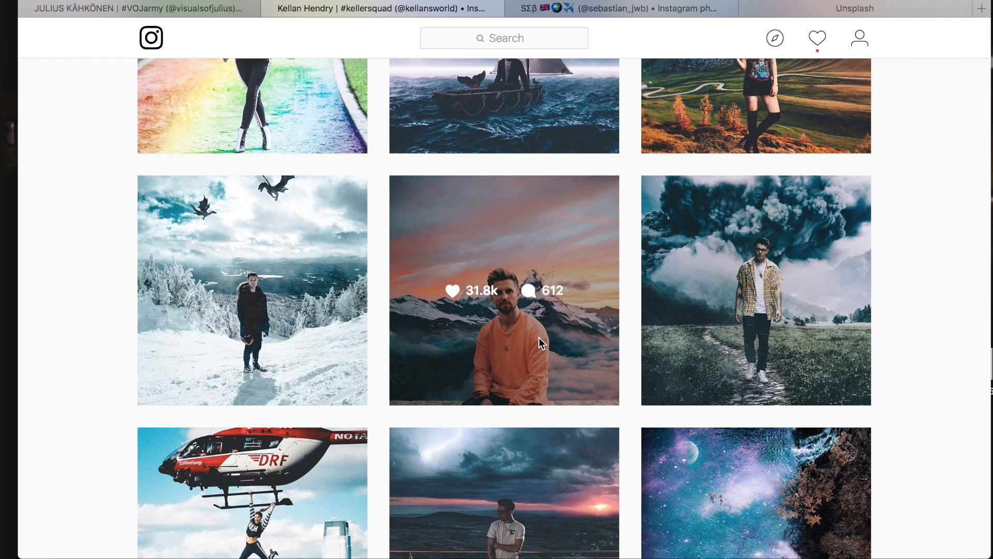
{"action": "left_click", "coordinate": [539, 338]}
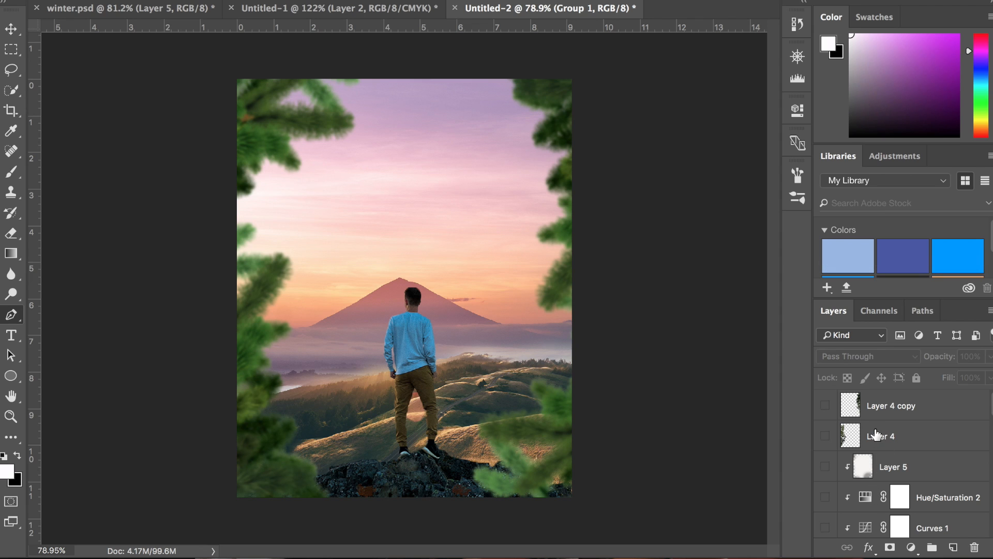
Show the hot-air balloon on Layer 16 and the two flocks of birds in the sky
{"action": "scroll", "coordinate": [875, 434], "scroll_direction": "down", "scroll_amount": 1}
{"action": "scroll", "coordinate": [878, 464], "scroll_direction": "down", "scroll_amount": 8}
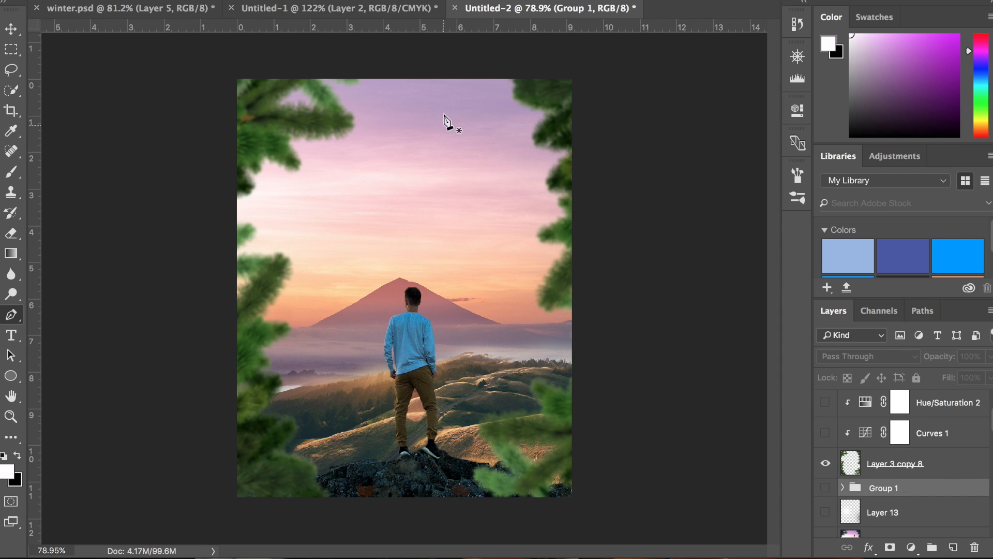
{"action": "scroll", "coordinate": [848, 481], "scroll_direction": "down", "scroll_amount": 14}
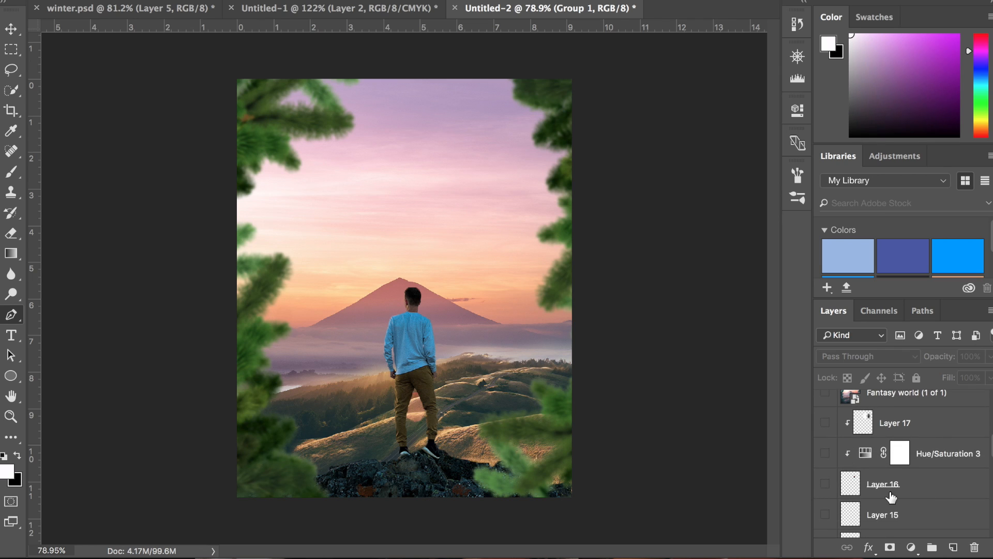
{"action": "left_click", "coordinate": [825, 484]}
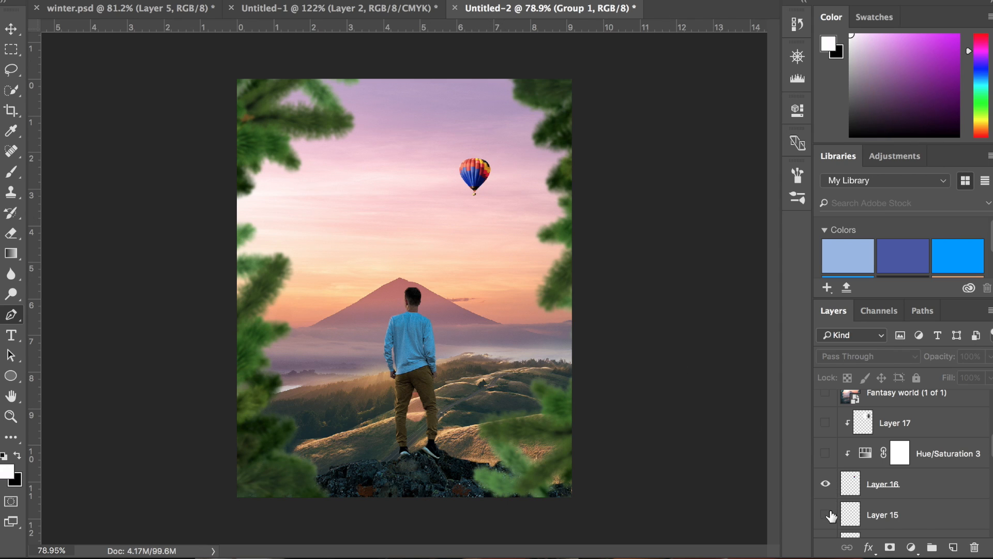
{"action": "scroll", "coordinate": [828, 525], "scroll_direction": "down", "scroll_amount": 1}
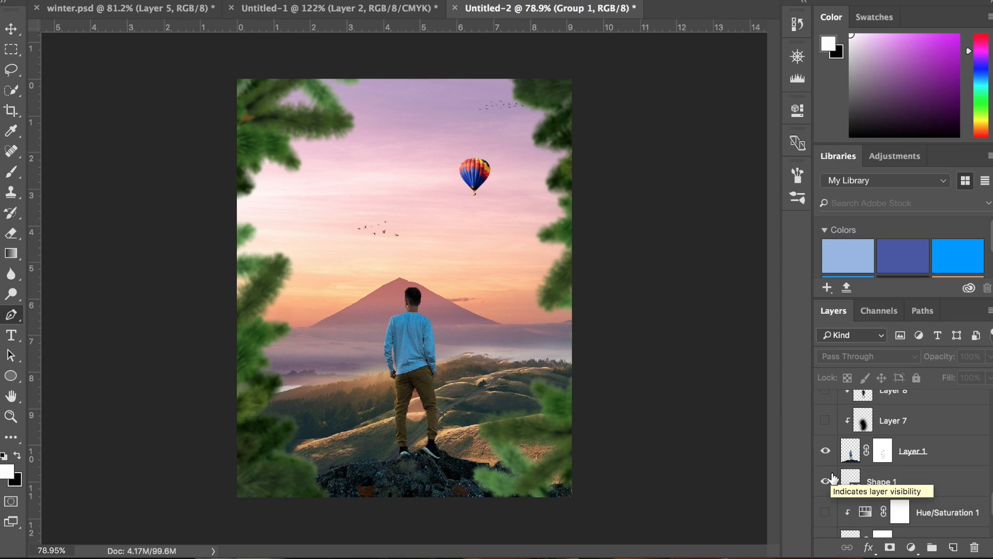
Try brightening the man's sweater and trousers on Layer 1 with an enlarged Dodge tool brush
{"action": "scroll", "coordinate": [831, 491], "scroll_direction": "down", "scroll_amount": 8}
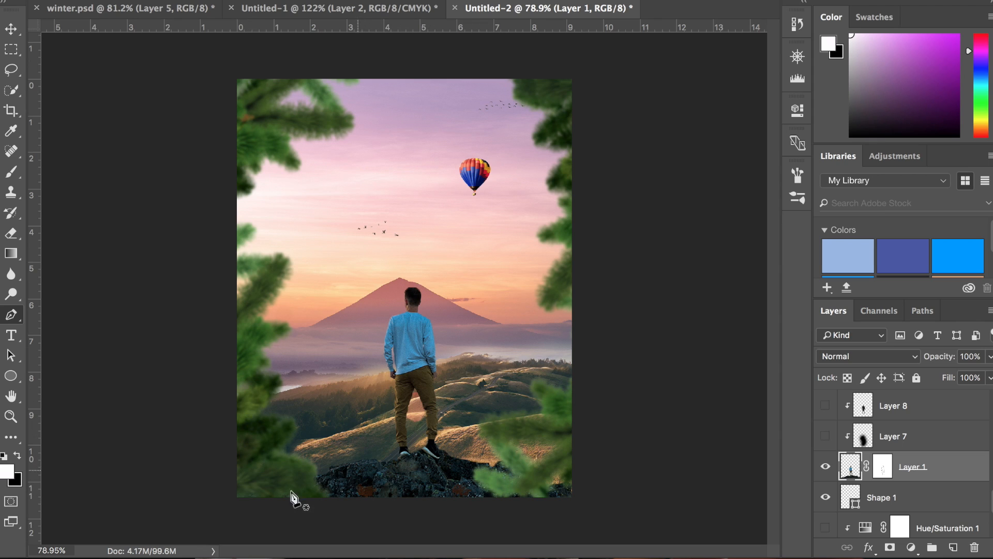
{"action": "left_click", "coordinate": [11, 294]}
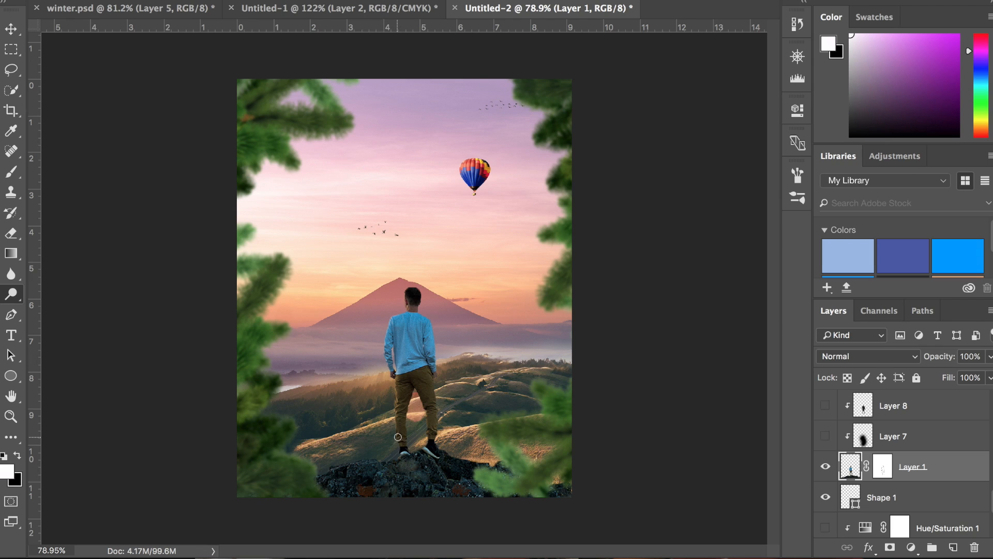
{"action": "key", "text": "bracketright"}
{"action": "key", "text": "bracketright"}
{"action": "key", "text": "bracketright"}
{"action": "key", "text": "bracketright"}
{"action": "key", "text": "bracketright"}
{"action": "left_click", "coordinate": [34, 0]}
{"action": "left_click", "coordinate": [34, 1]}
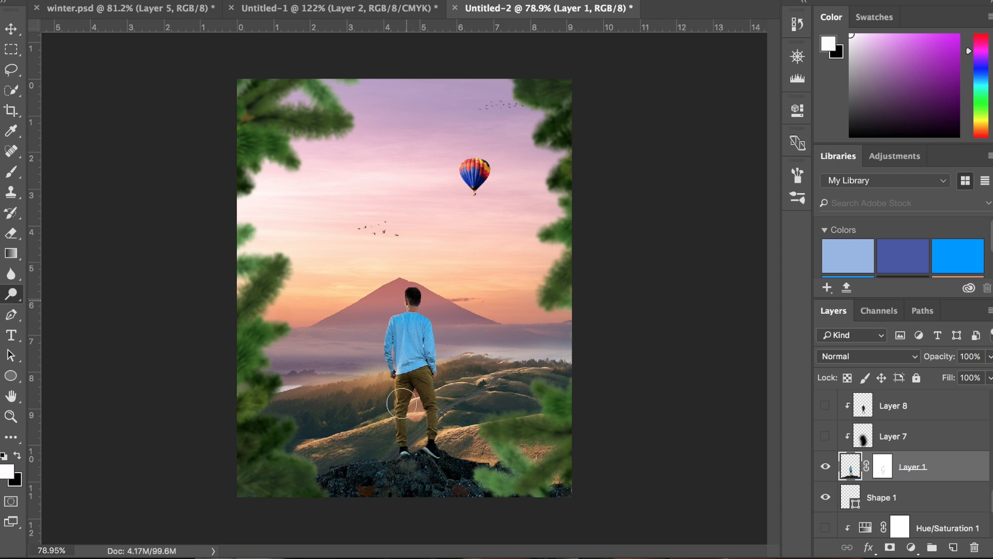
{"action": "key", "text": "super+z"}
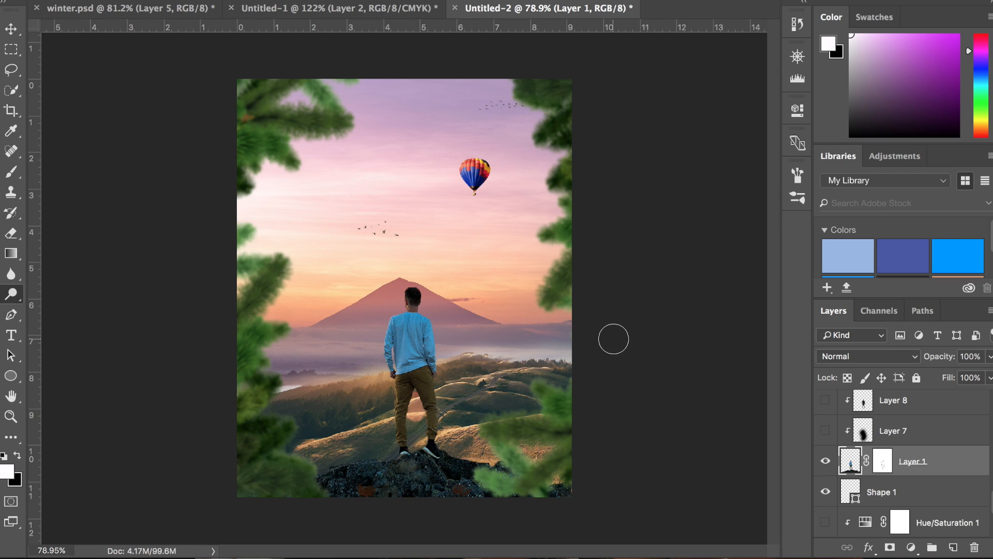
Try adding a new empty layer clipped to Layer 1, the man on the rock
{"action": "key", "text": "alt+shift+super+n"}
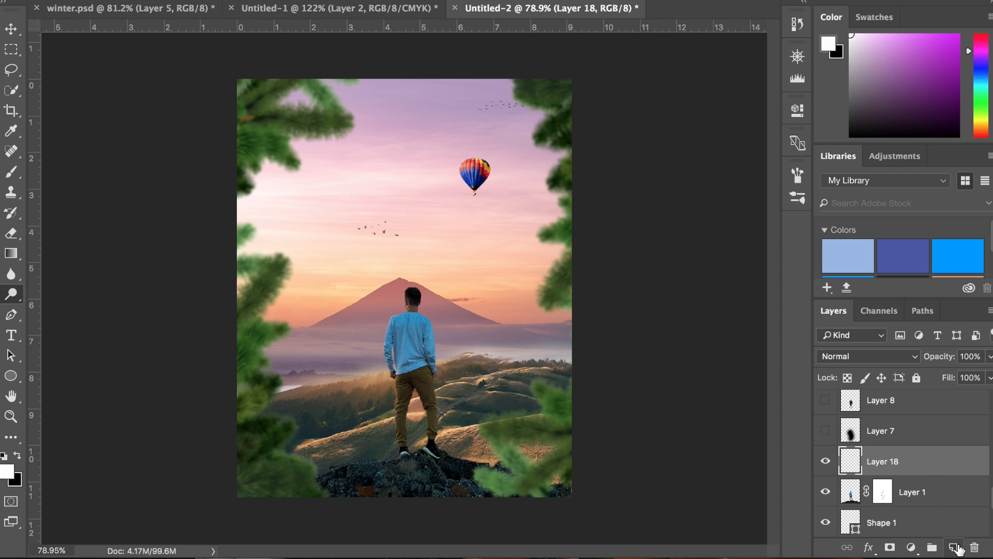
{"action": "left_click", "coordinate": [867, 471], "text": "alt"}
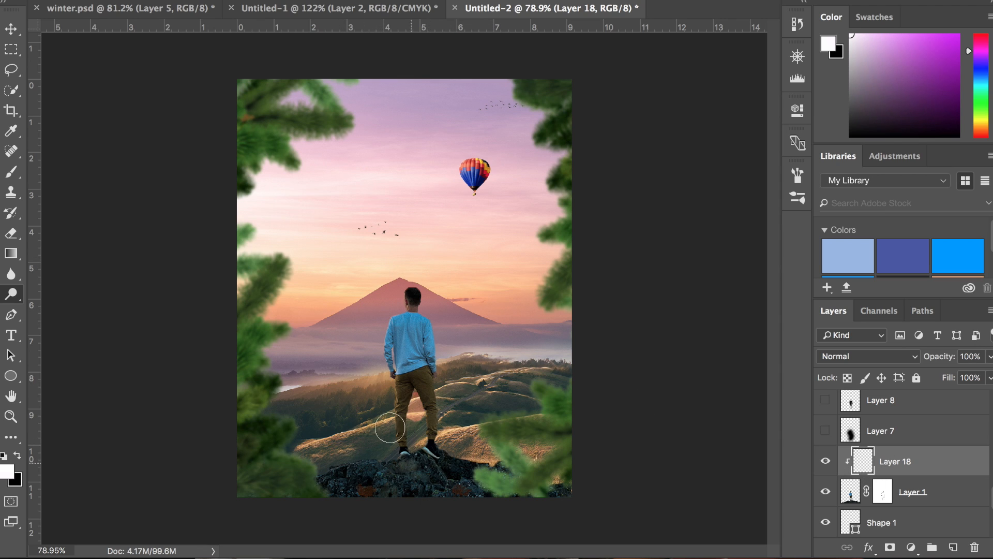
{"action": "key", "text": "Delete"}
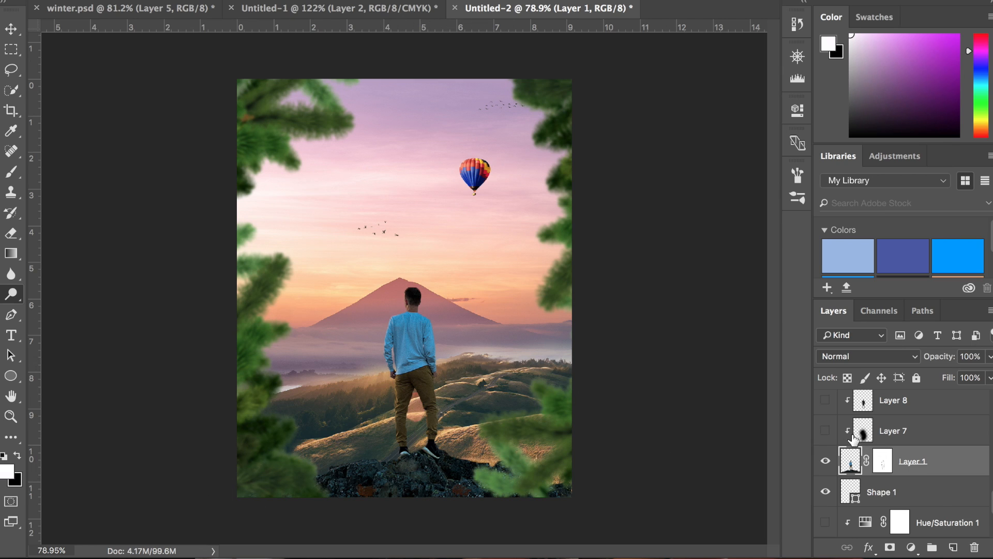
Show and select Layer 7, the dark shading clipped to the man, and make black the foreground colour
{"action": "left_click", "coordinate": [826, 431]}
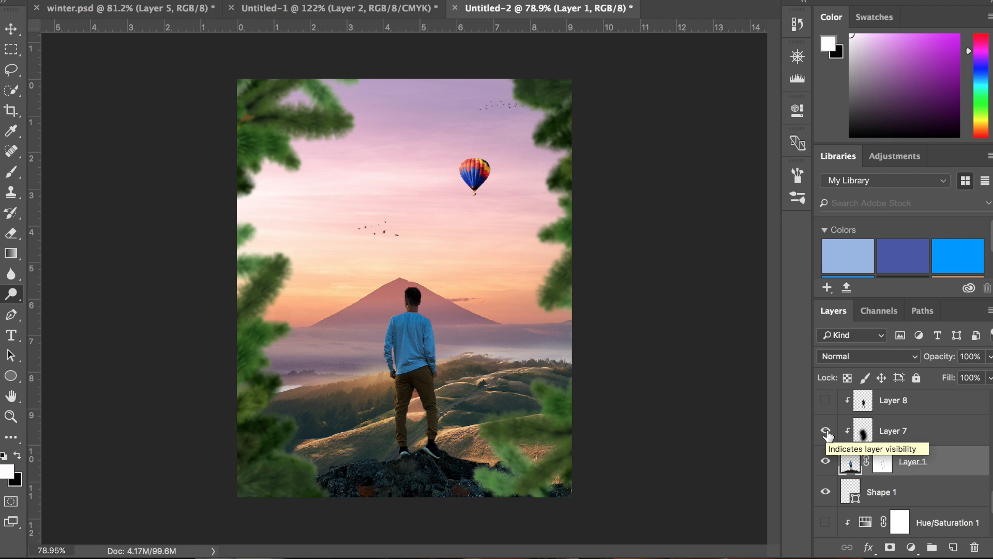
{"action": "left_click", "coordinate": [877, 432]}
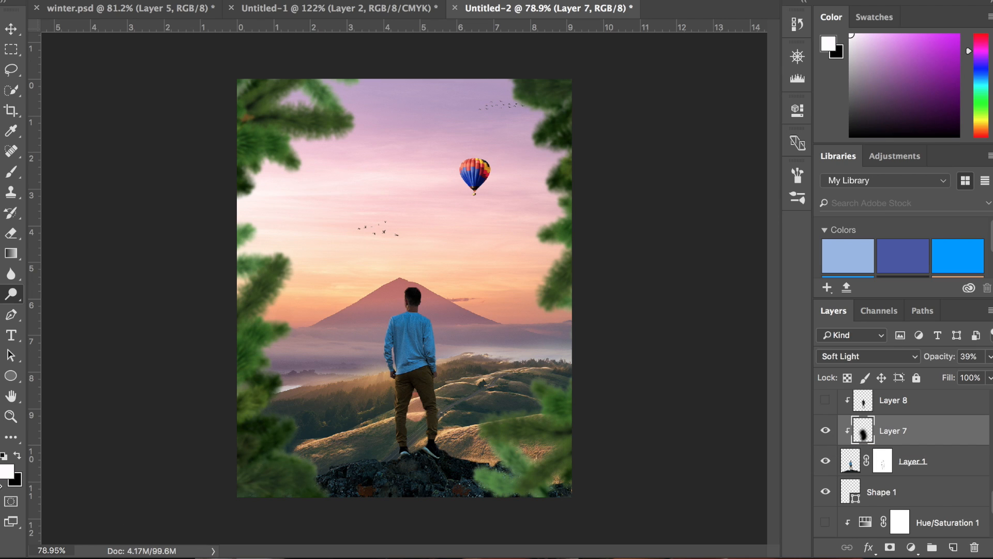
{"action": "left_click", "coordinate": [19, 454]}
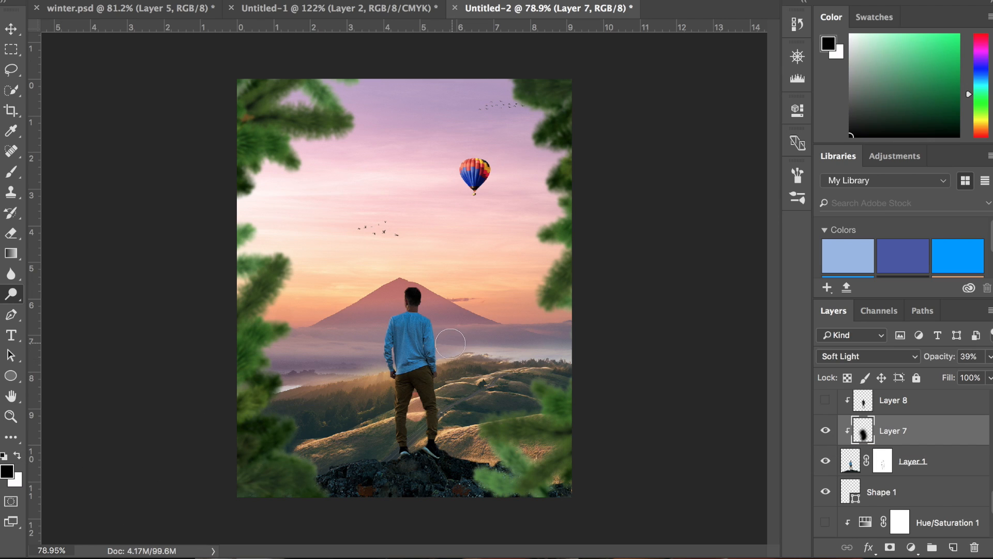
Set Layer 7's blend mode to Normal and its opacity to 100%, and activate the Brush tool
{"action": "left_click", "coordinate": [859, 356]}
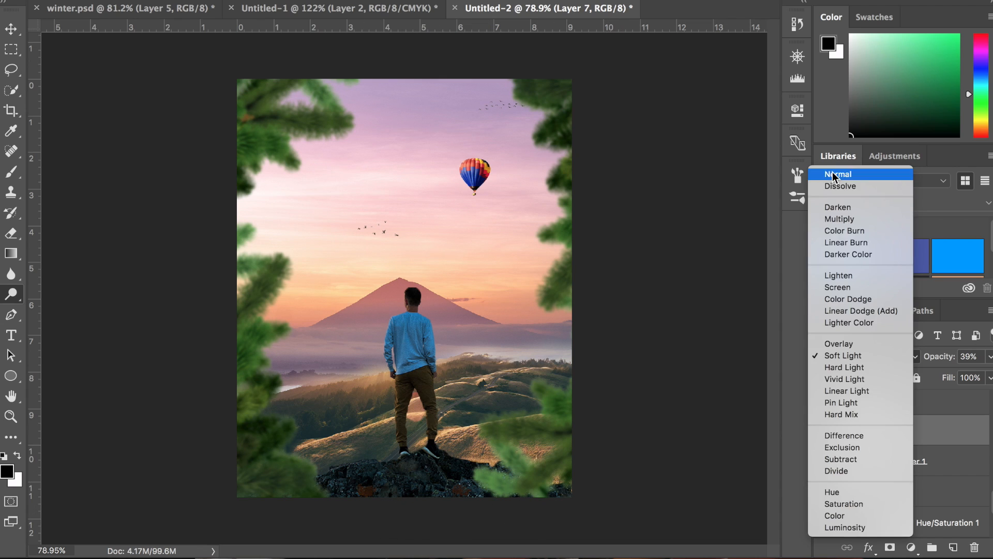
{"action": "left_click", "coordinate": [833, 174]}
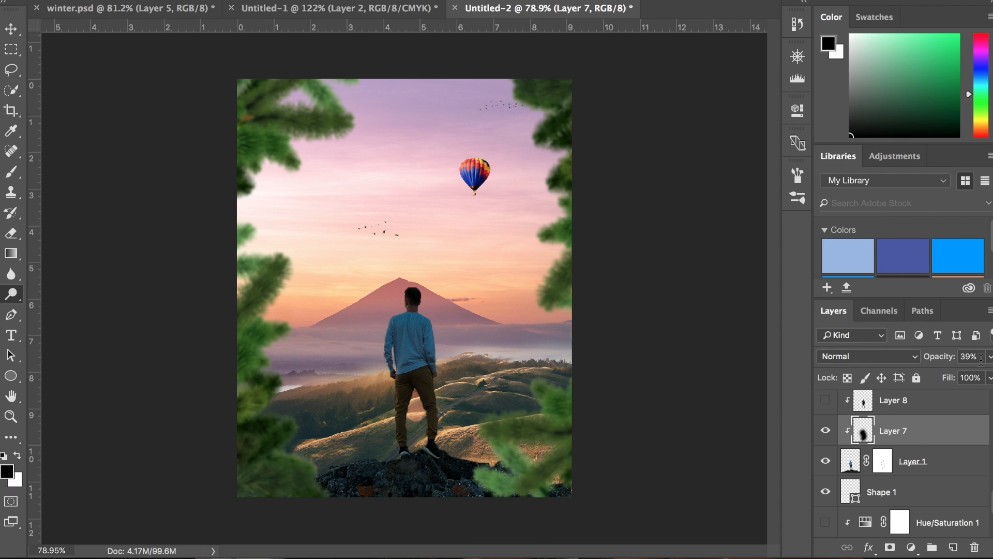
{"action": "left_click_drag", "start_coordinate": [989, 356], "coordinate": [987, 375]}
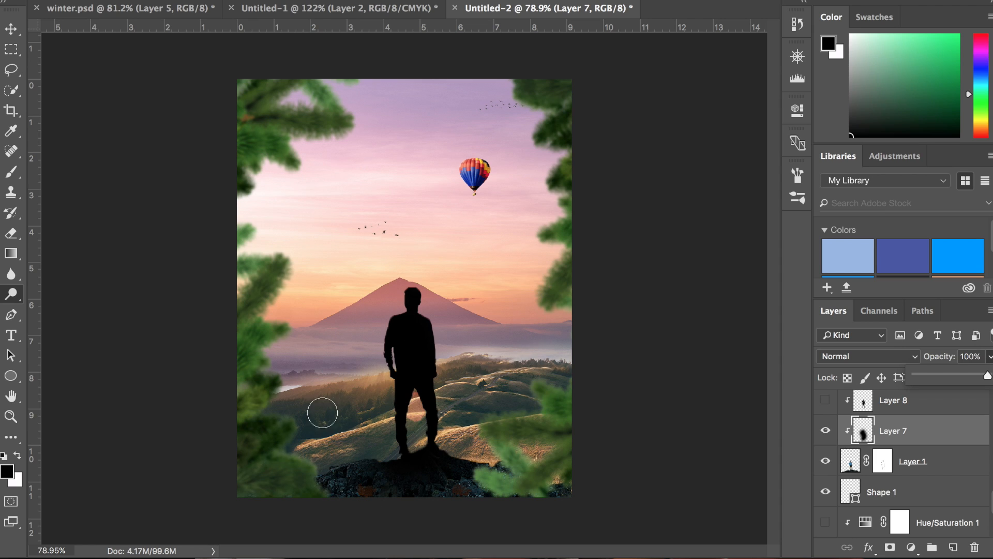
{"action": "key", "text": "b"}
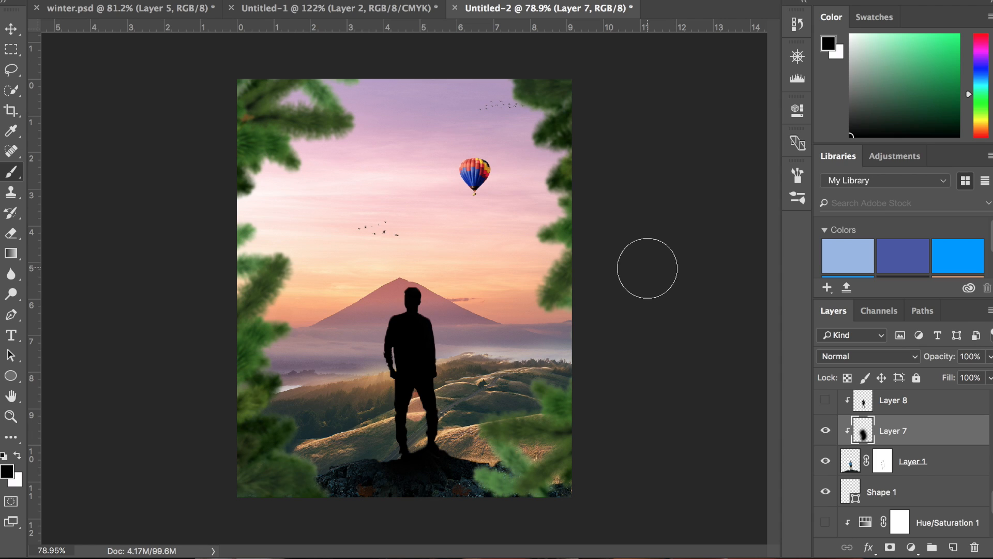
Set Layer 7's blend mode to Soft Light and its opacity to 39% to shade the man subtly
{"action": "left_click", "coordinate": [840, 356]}
{"action": "mouse_move", "coordinate": [861, 540]}
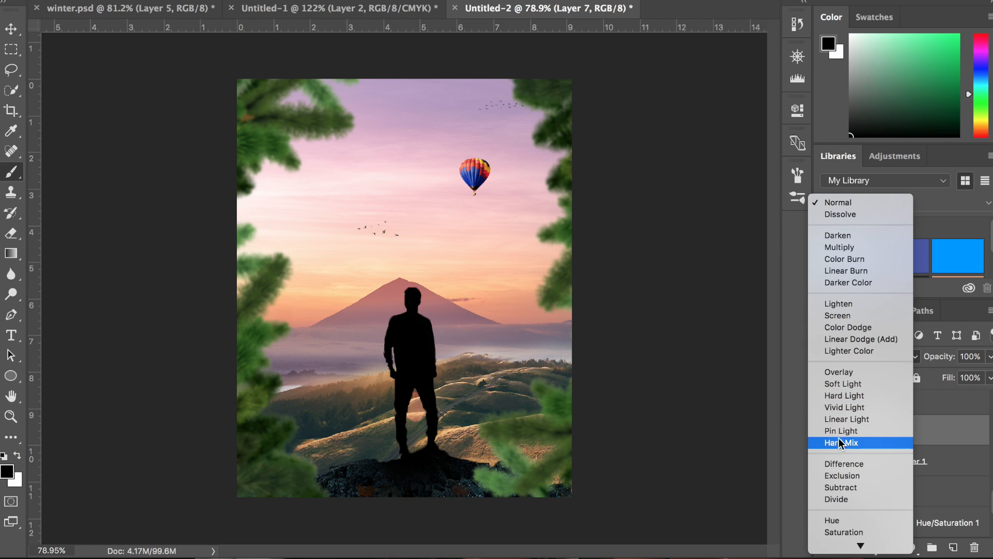
{"action": "left_click", "coordinate": [840, 384]}
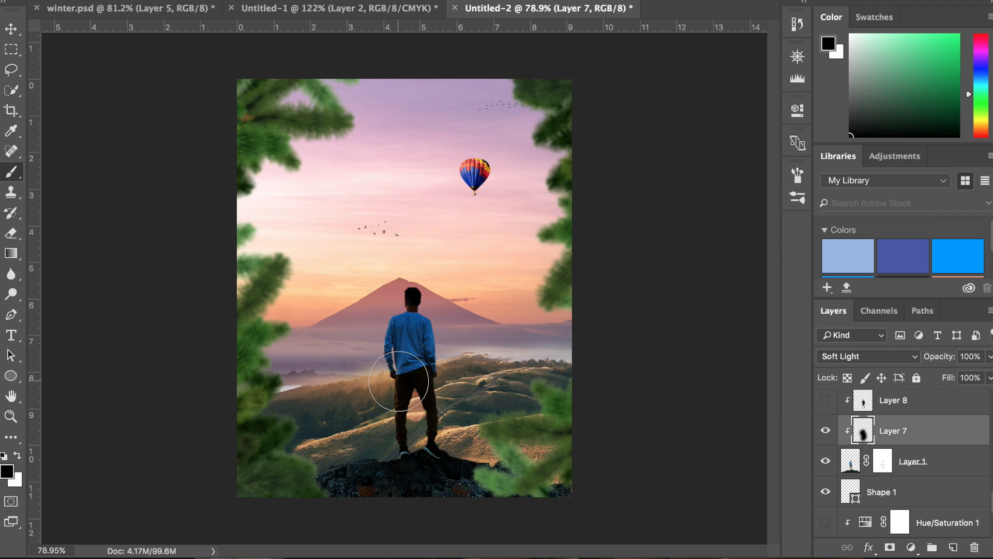
{"action": "key", "text": "super+plus"}
{"action": "key", "text": "super+plus"}
{"action": "scroll", "coordinate": [399, 381], "scroll_direction": "up", "scroll_amount": 2}
{"action": "scroll", "coordinate": [397, 377], "scroll_direction": "down", "scroll_amount": 5}
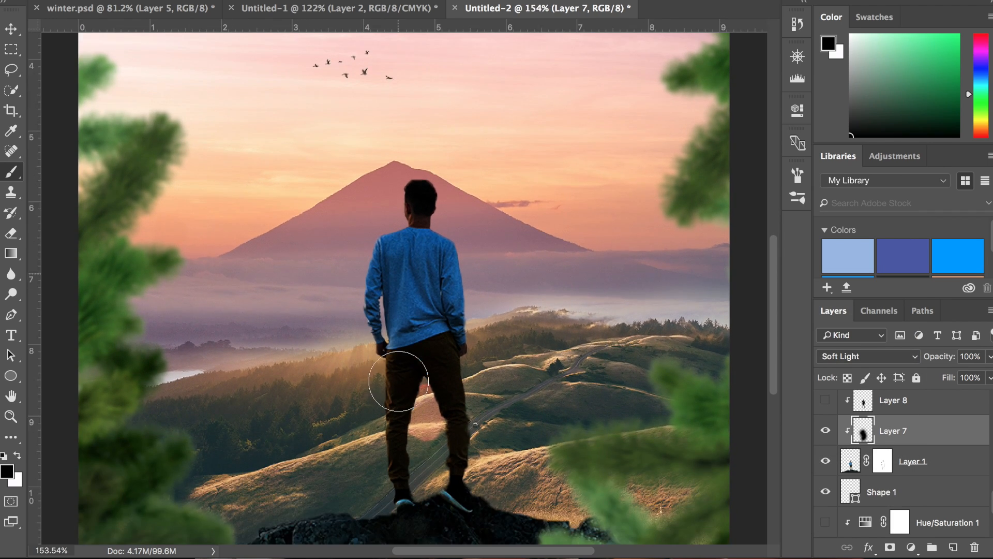
{"action": "left_click", "coordinate": [989, 357]}
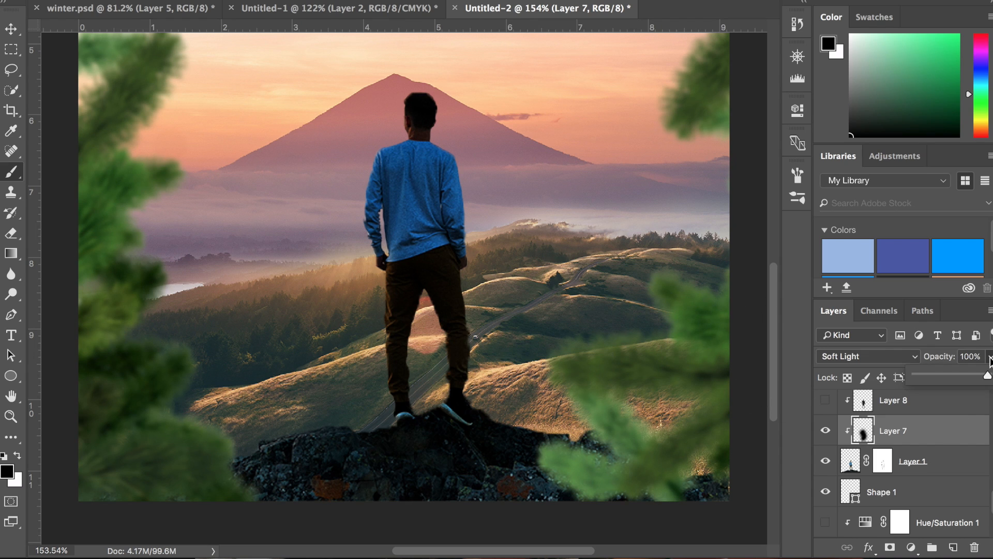
{"action": "left_click_drag", "start_coordinate": [929, 374], "coordinate": [939, 377]}
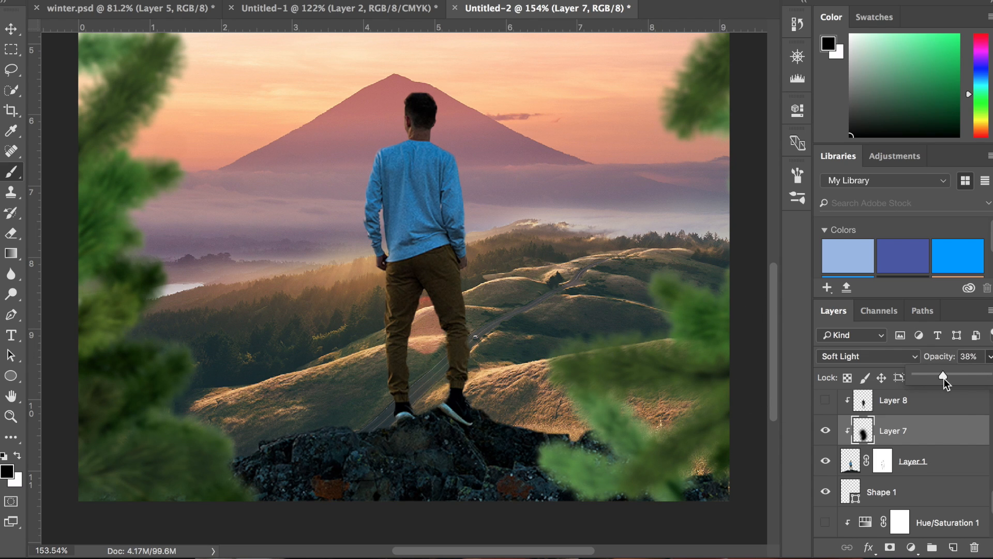
{"action": "left_click", "coordinate": [956, 470]}
Show Layer 8, the second shading layer clipped to the man, above Layer 7
{"action": "scroll", "coordinate": [566, 355], "scroll_direction": "down", "scroll_amount": 5}
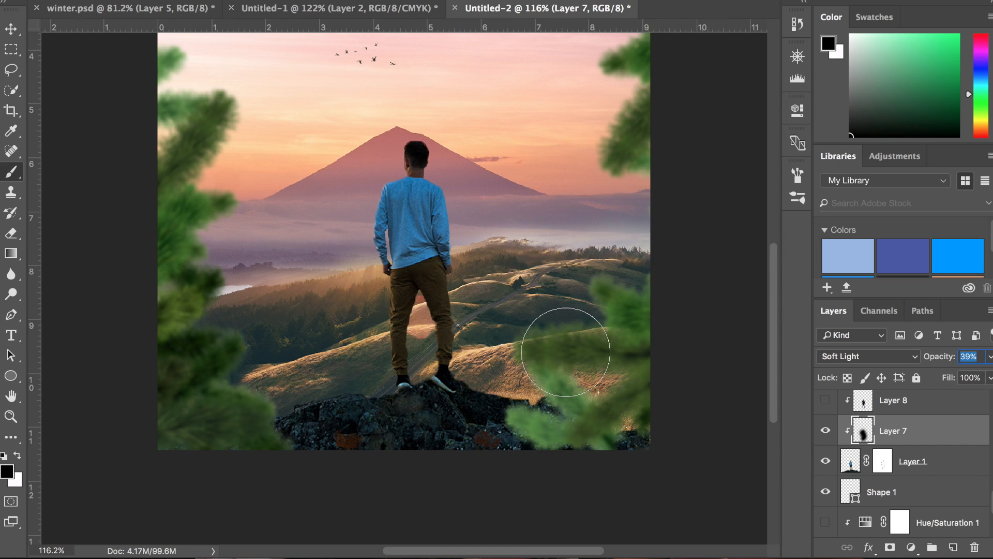
{"action": "scroll", "coordinate": [722, 327], "scroll_direction": "up", "scroll_amount": 3}
{"action": "scroll", "coordinate": [722, 327], "scroll_direction": "up", "scroll_amount": 3}
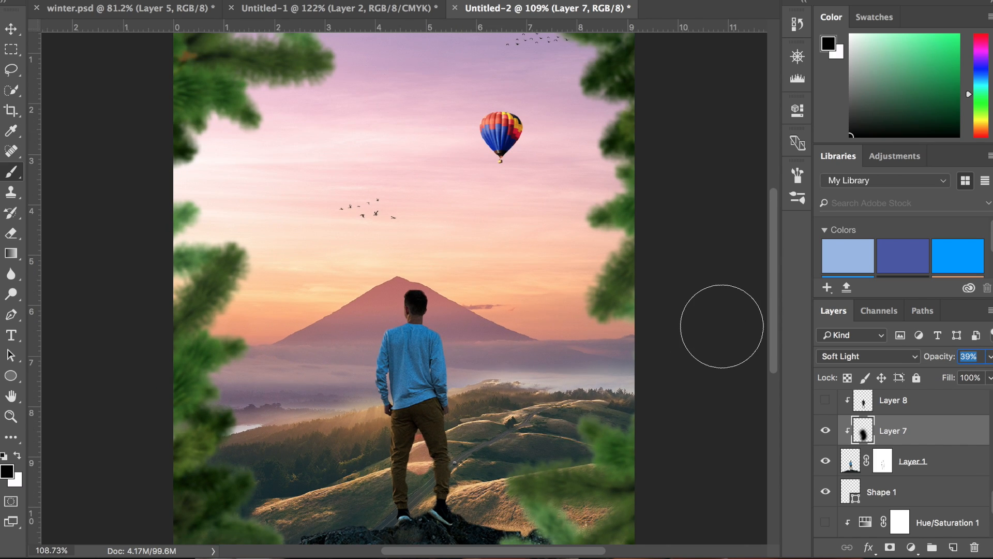
{"action": "scroll", "coordinate": [722, 327], "scroll_direction": "down", "scroll_amount": 1}
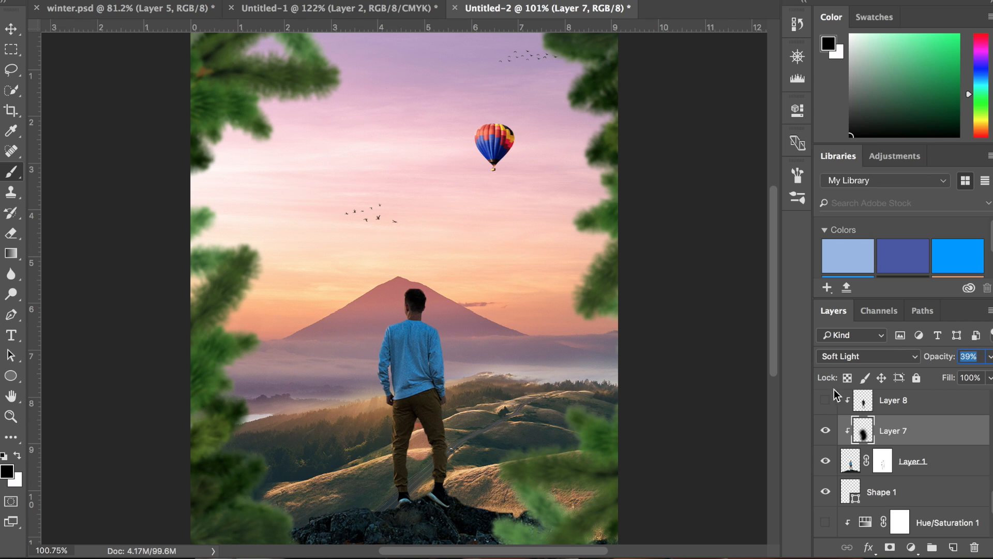
{"action": "left_click", "coordinate": [826, 400]}
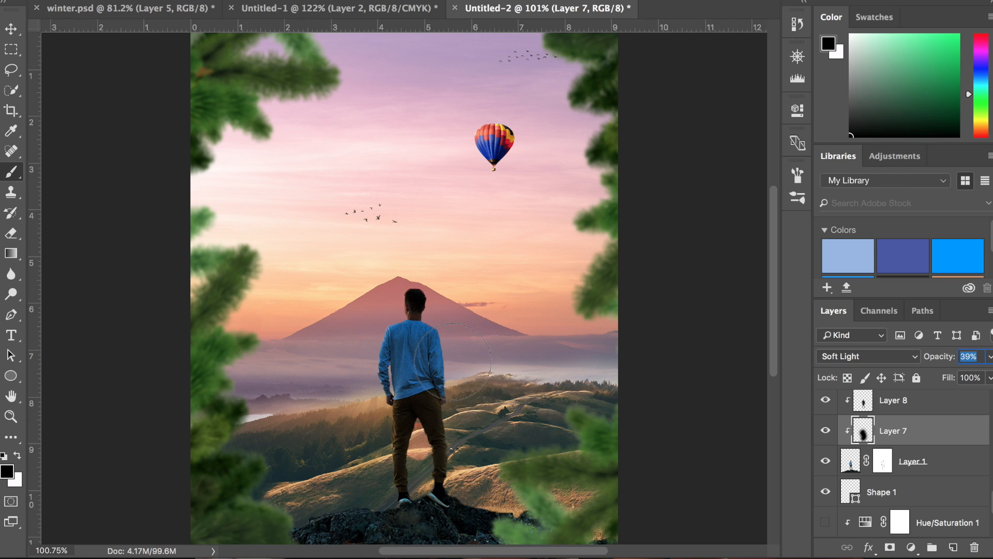
Show Layer 10 and Layer 11, the further dark shading layers clipped to the man
{"action": "left_click", "coordinate": [826, 474]}
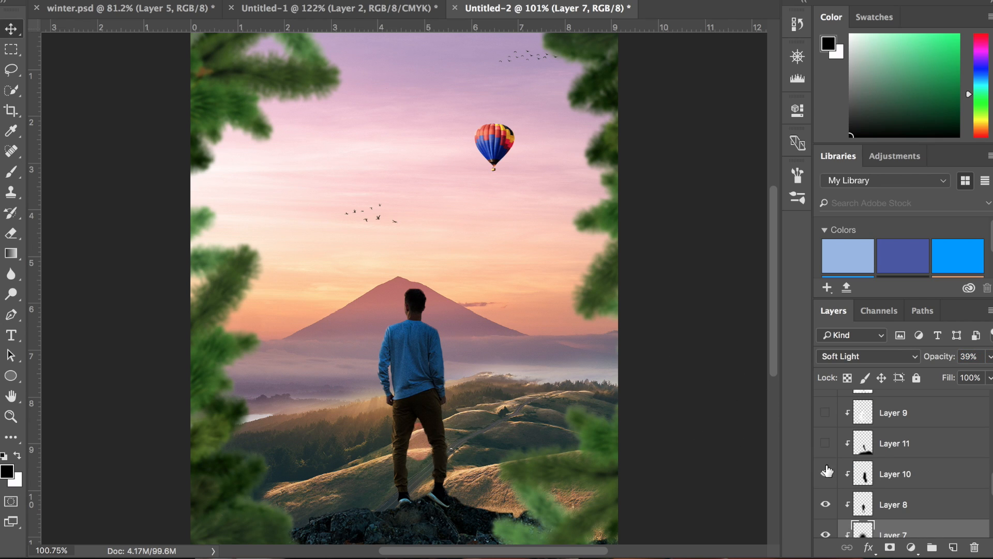
{"action": "left_click", "coordinate": [826, 444]}
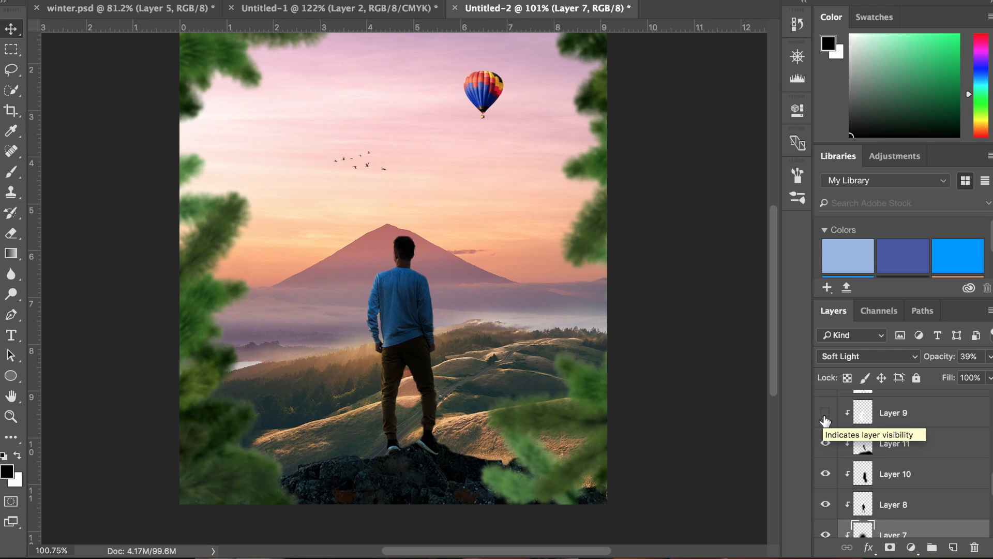
Select Layer 9, make white the foreground colour, and show the clipped highlight layers Layer 9 and Layer 12
{"action": "left_click", "coordinate": [888, 414]}
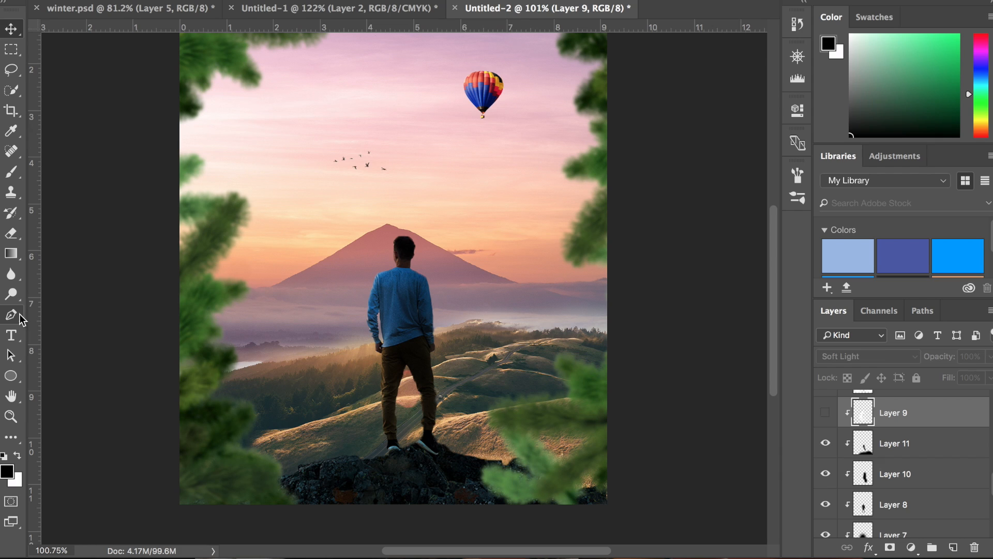
{"action": "left_click", "coordinate": [18, 456]}
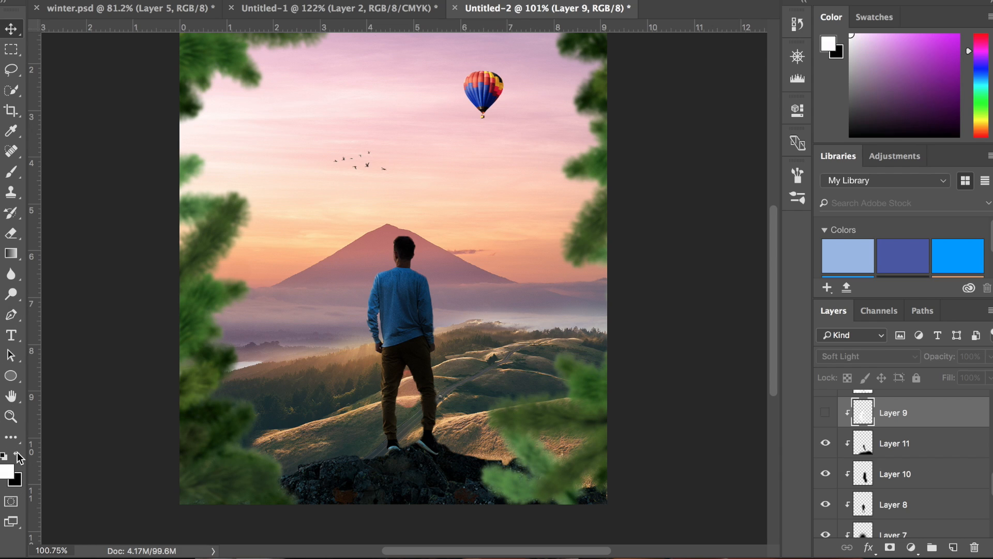
{"action": "scroll", "coordinate": [879, 445], "scroll_direction": "up", "scroll_amount": 2}
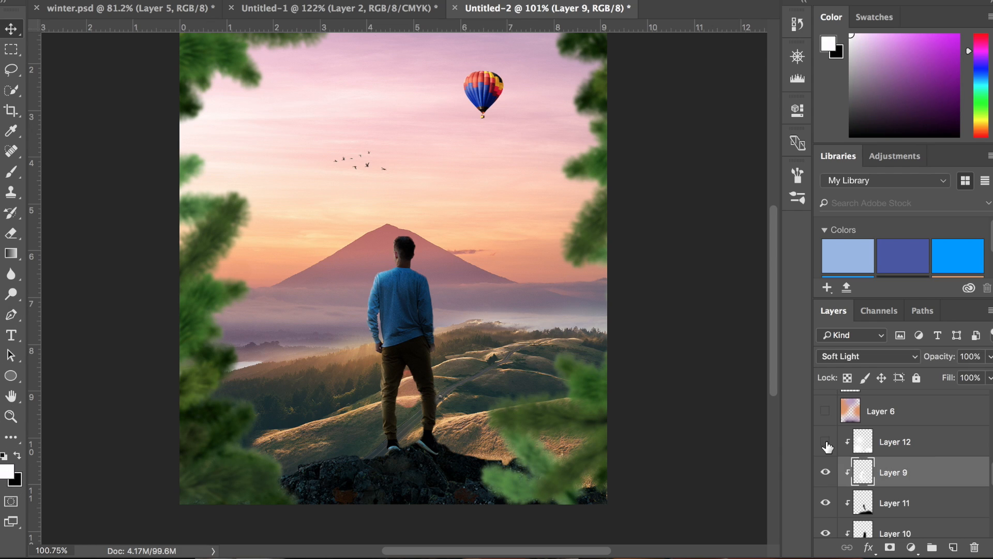
{"action": "left_click", "coordinate": [825, 472]}
{"action": "scroll", "coordinate": [879, 465], "scroll_direction": "up", "scroll_amount": 3}
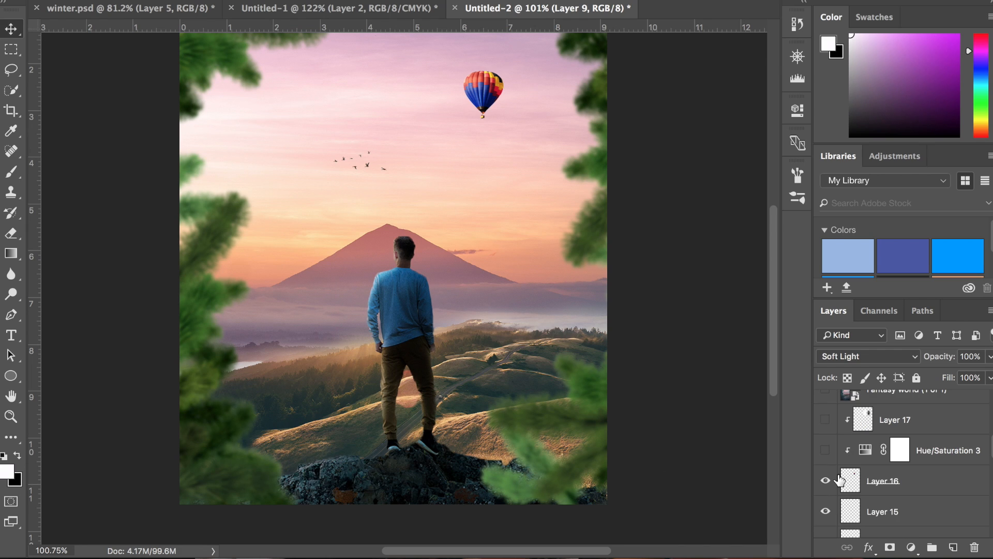
Select and show Layer 6, the Soft Light colour layer above the man's shading and highlight layers
{"action": "scroll", "coordinate": [840, 480], "scroll_direction": "down", "scroll_amount": 6}
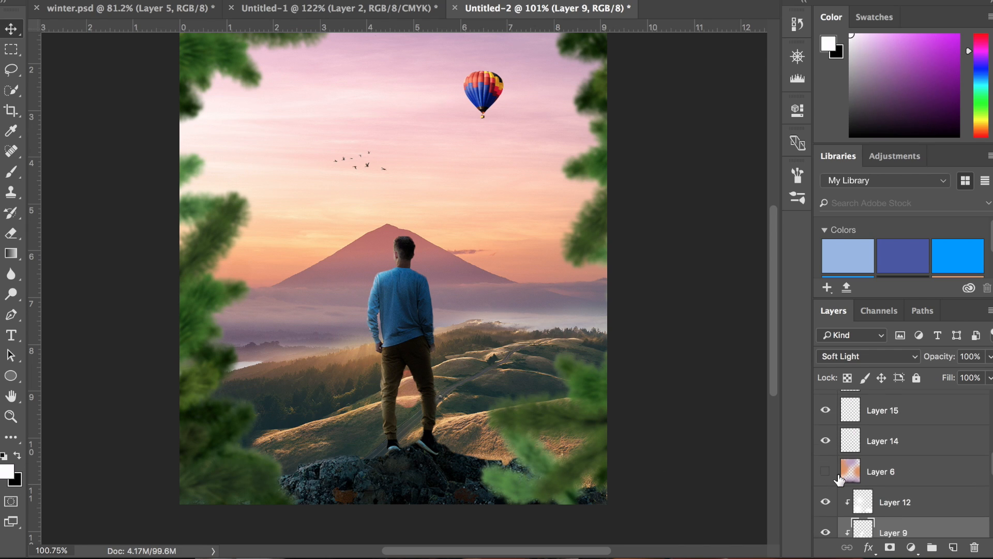
{"action": "scroll", "coordinate": [839, 480], "scroll_direction": "down", "scroll_amount": 4}
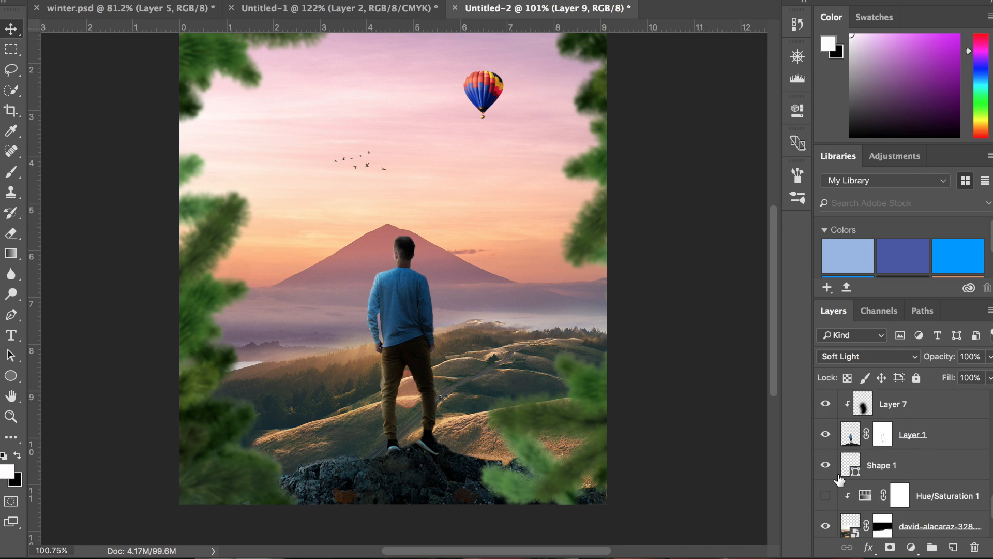
{"action": "scroll", "coordinate": [839, 480], "scroll_direction": "up", "scroll_amount": 9}
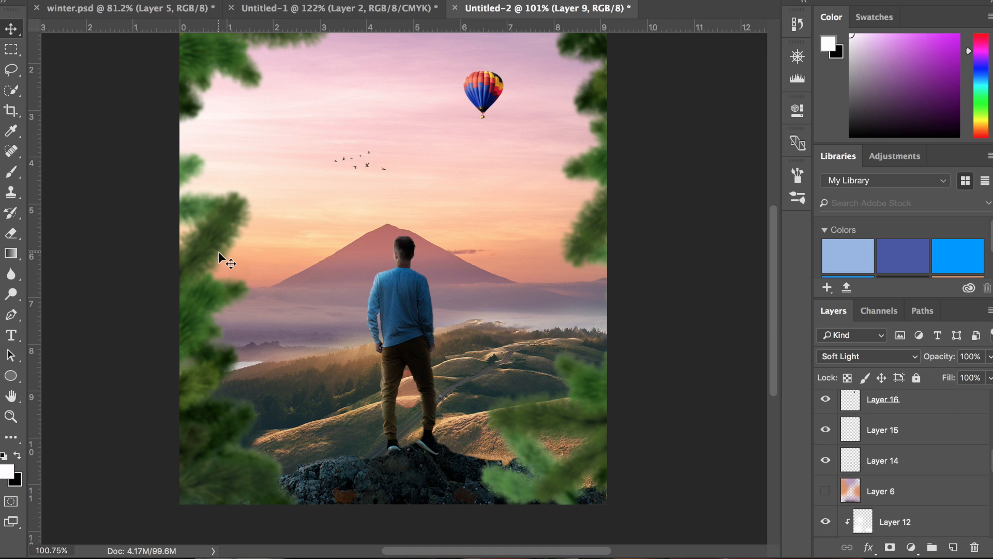
{"action": "scroll", "coordinate": [384, 221], "scroll_direction": "down", "scroll_amount": 2}
{"action": "left_click", "coordinate": [862, 492]}
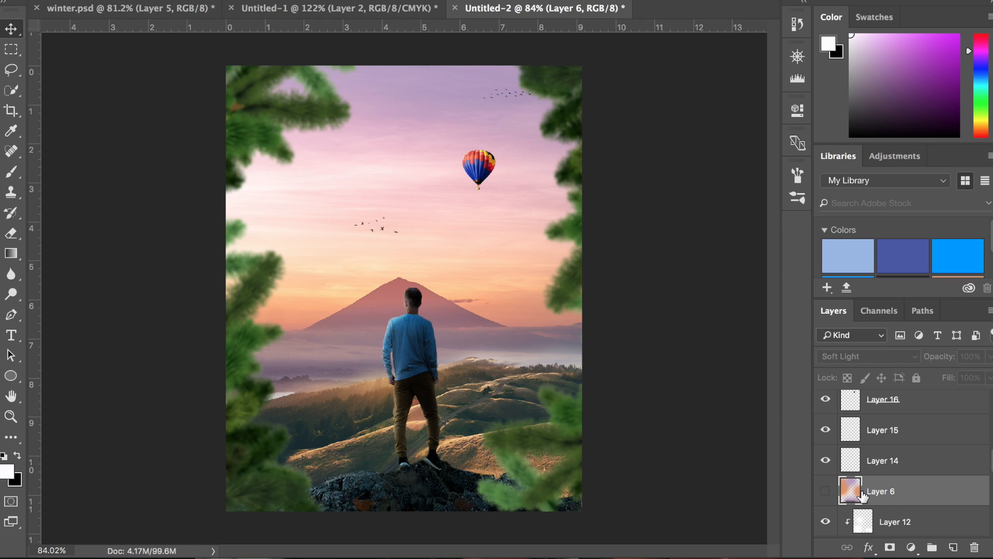
{"action": "left_click", "coordinate": [827, 491]}
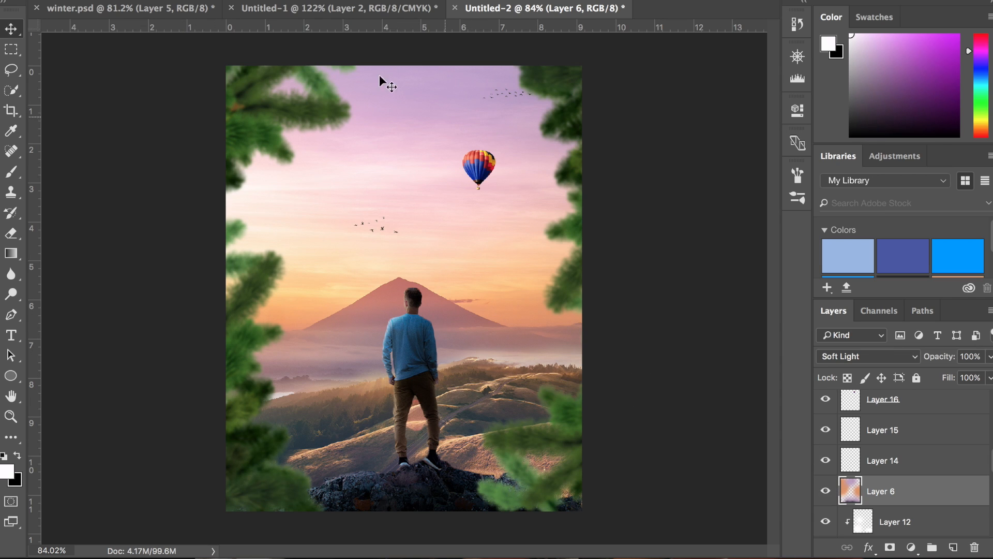
Show Layer 17, the light layer clipped to the hot-air balloon
{"action": "scroll", "coordinate": [831, 445], "scroll_direction": "up", "scroll_amount": 3}
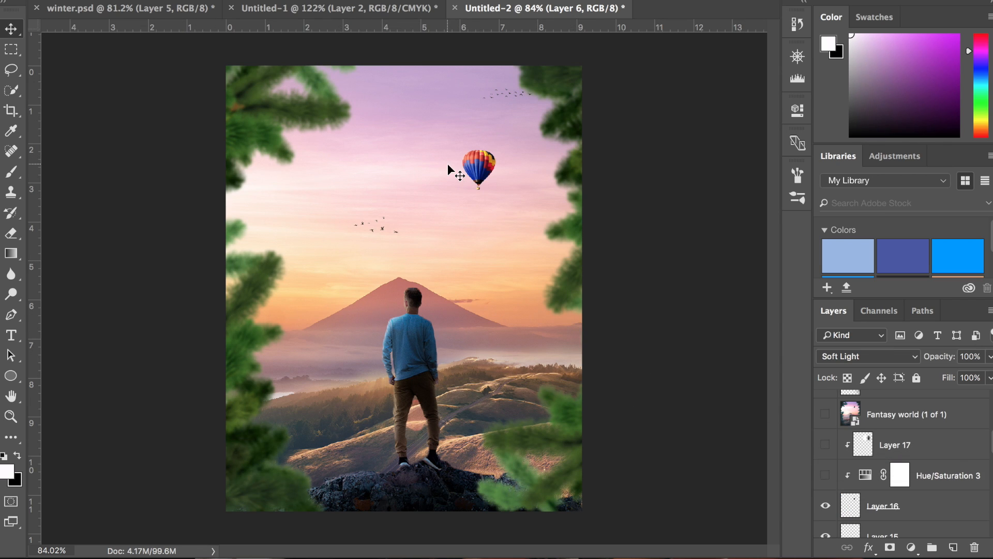
{"action": "scroll", "coordinate": [478, 166], "scroll_direction": "up", "scroll_amount": 3}
{"action": "scroll", "coordinate": [478, 167], "scroll_direction": "up", "scroll_amount": 5}
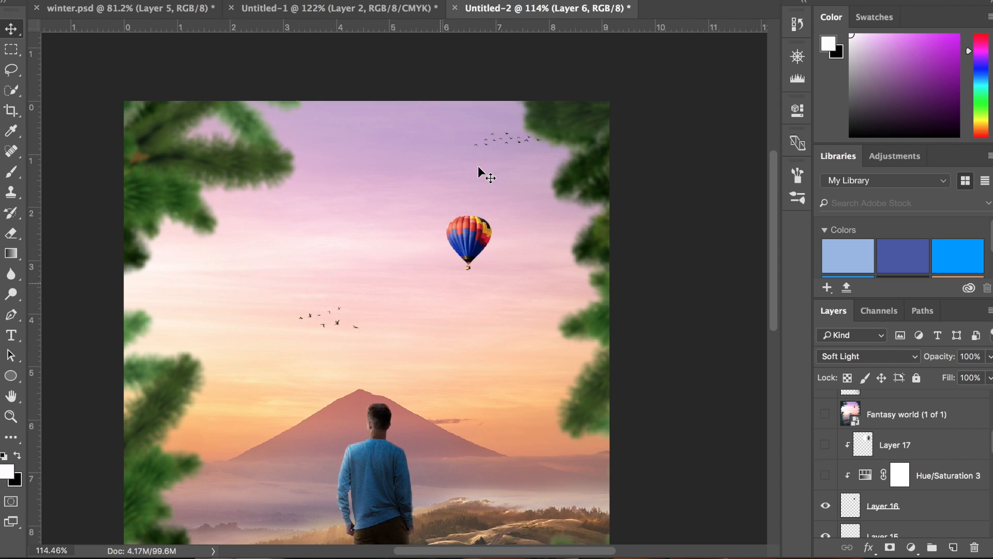
{"action": "scroll", "coordinate": [468, 211], "scroll_direction": "up", "scroll_amount": 3}
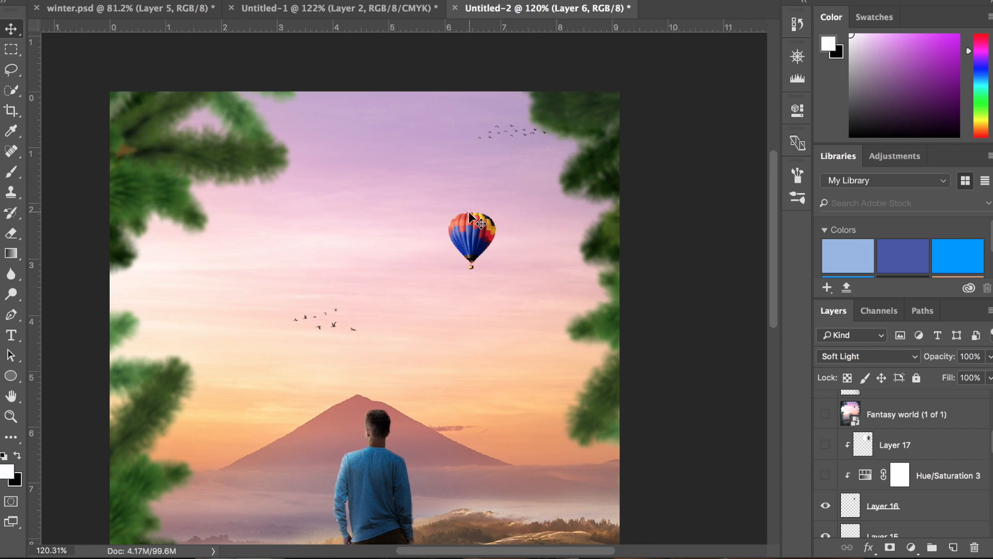
{"action": "scroll", "coordinate": [469, 211], "scroll_direction": "up", "scroll_amount": 2}
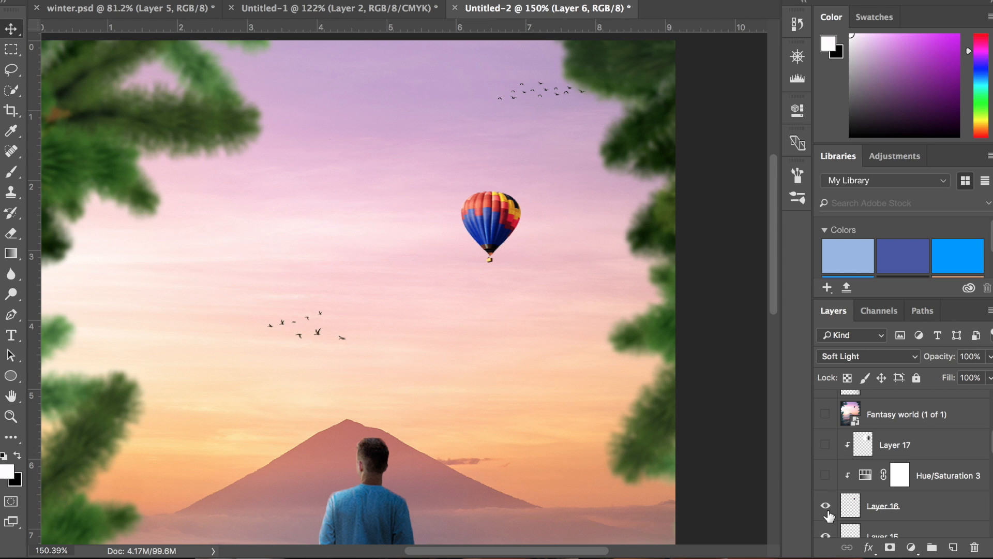
{"action": "left_click", "coordinate": [826, 445]}
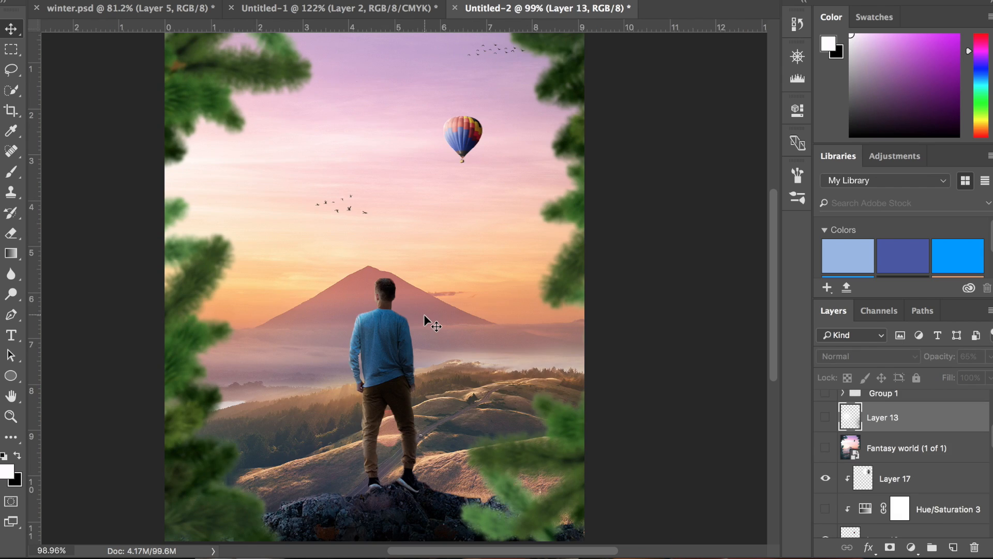
Add a layer above Layer 13 and dab a soft white glow beside the mountain and soft black over the image's lower-right branches
{"action": "scroll", "coordinate": [424, 314], "scroll_direction": "down", "scroll_amount": 2}
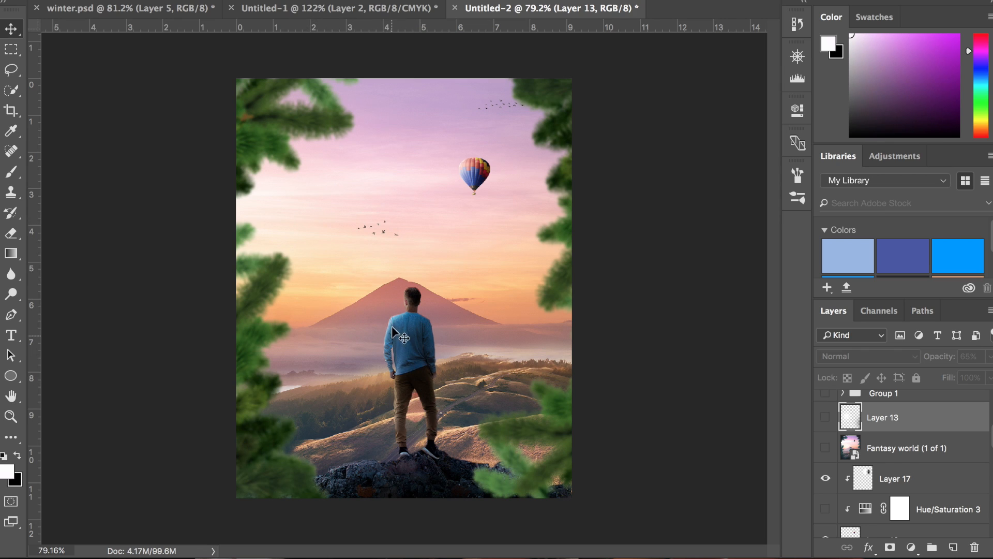
{"action": "left_click", "coordinate": [955, 546]}
{"action": "key", "text": "b"}
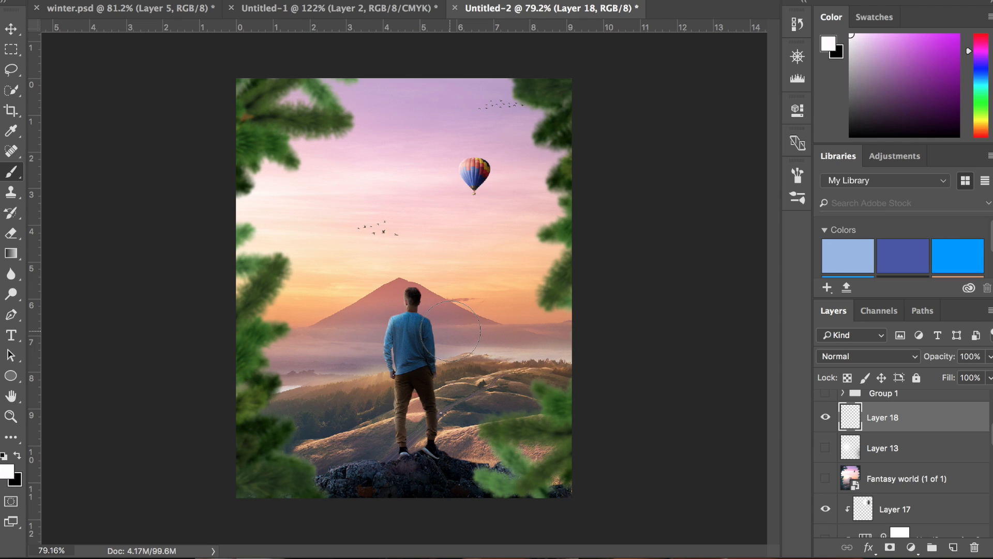
{"action": "key", "text": "bracketright"}
{"action": "key", "text": "bracketright"}
{"action": "key", "text": "bracketright"}
{"action": "key", "text": "bracketright"}
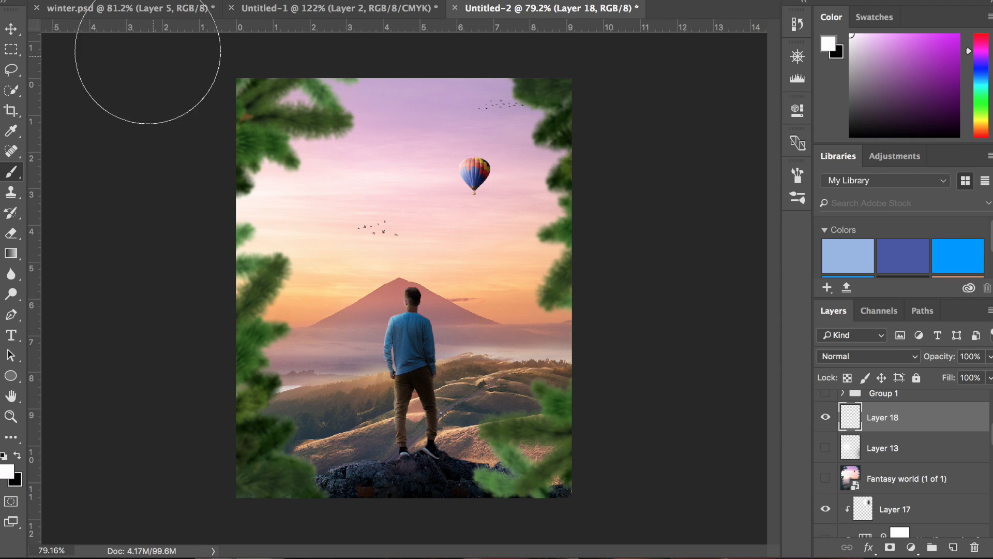
{"action": "left_click", "coordinate": [38, 1]}
{"action": "left_click", "coordinate": [37, 1]}
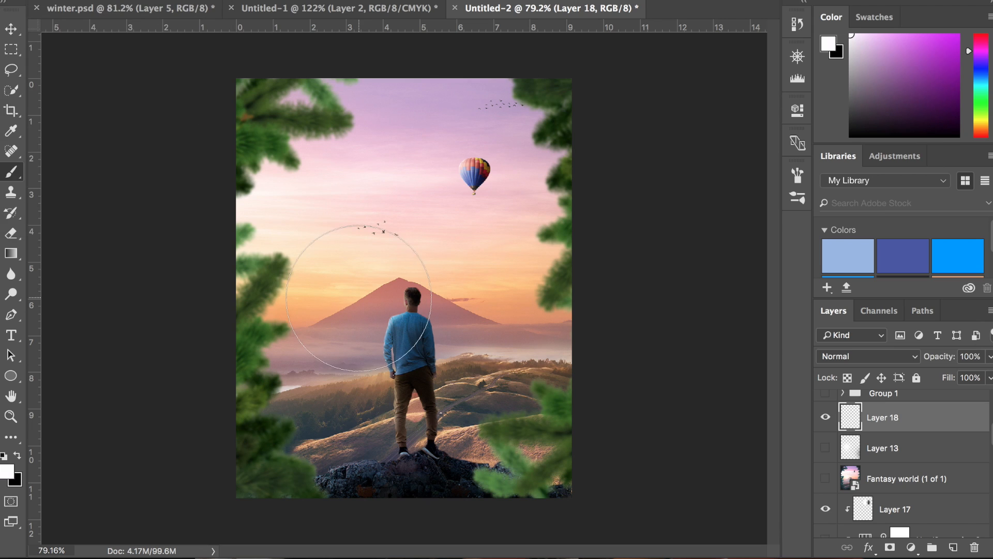
{"action": "left_click", "coordinate": [317, 249]}
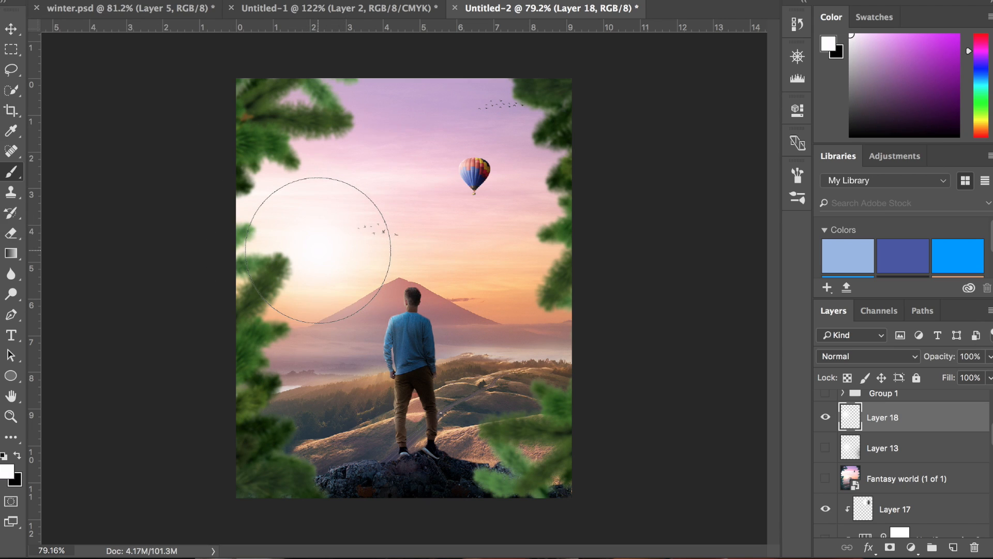
{"action": "left_click", "coordinate": [17, 456]}
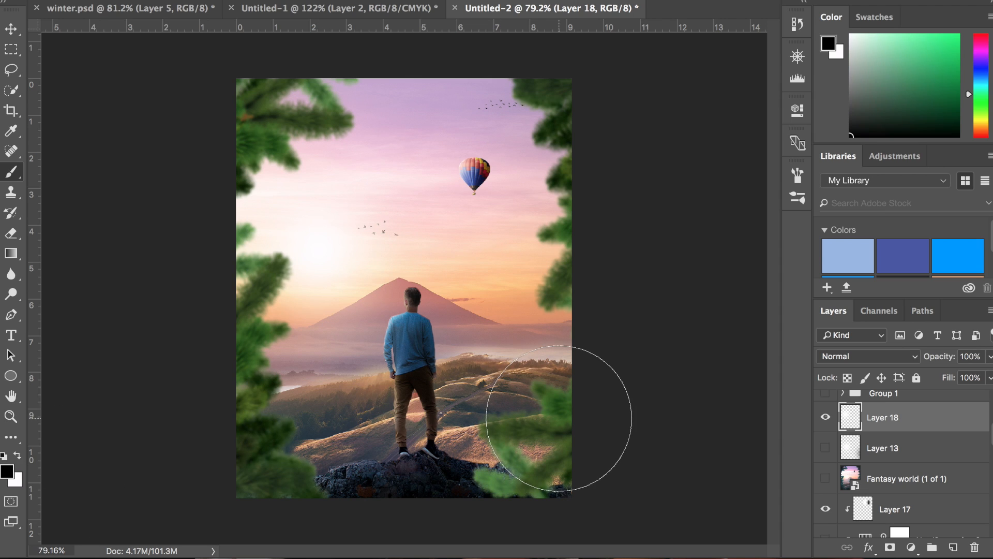
{"action": "left_click", "coordinate": [559, 418]}
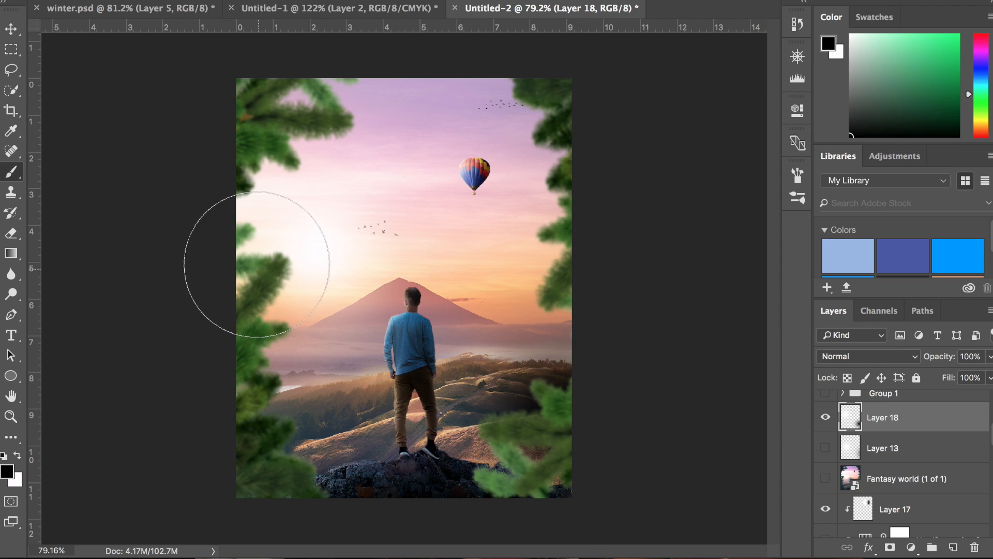
Show and select Layer 13, the 65% opacity glow layer, and delete the trial glow layer above it
{"action": "left_click", "coordinate": [825, 447]}
{"action": "left_click", "coordinate": [882, 448]}
{"action": "left_click", "coordinate": [825, 417]}
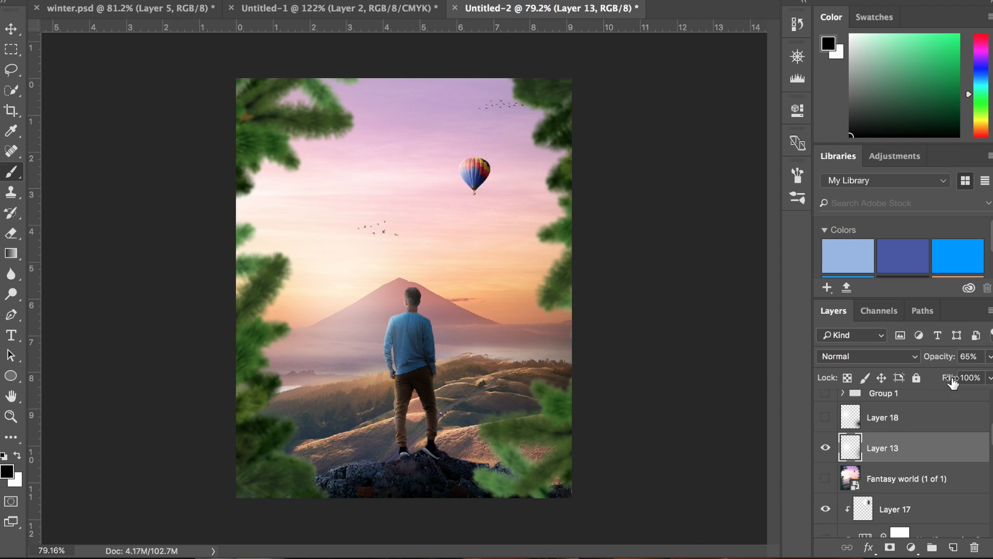
{"action": "left_click", "coordinate": [989, 357]}
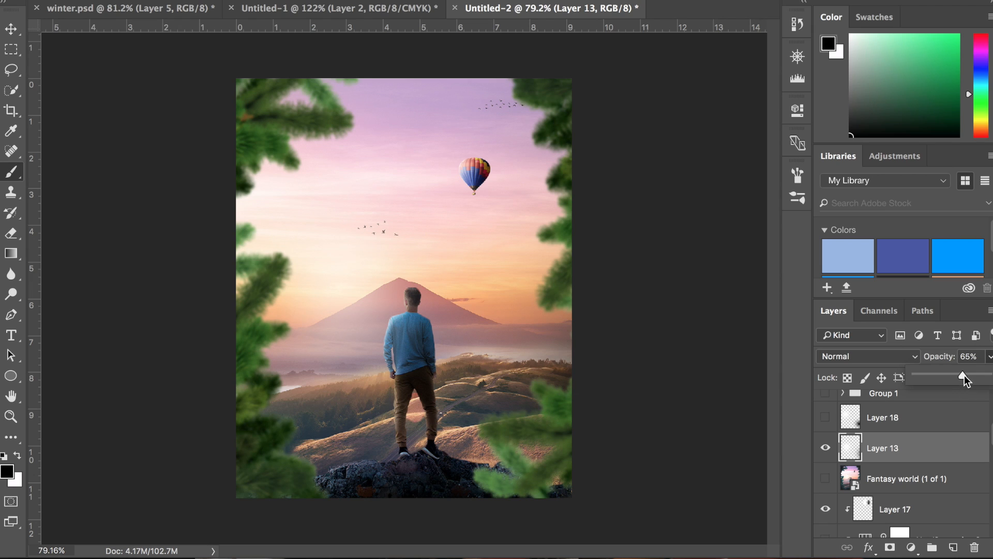
{"action": "left_click", "coordinate": [912, 422]}
{"action": "left_click", "coordinate": [912, 424]}
{"action": "key", "text": "Delete"}
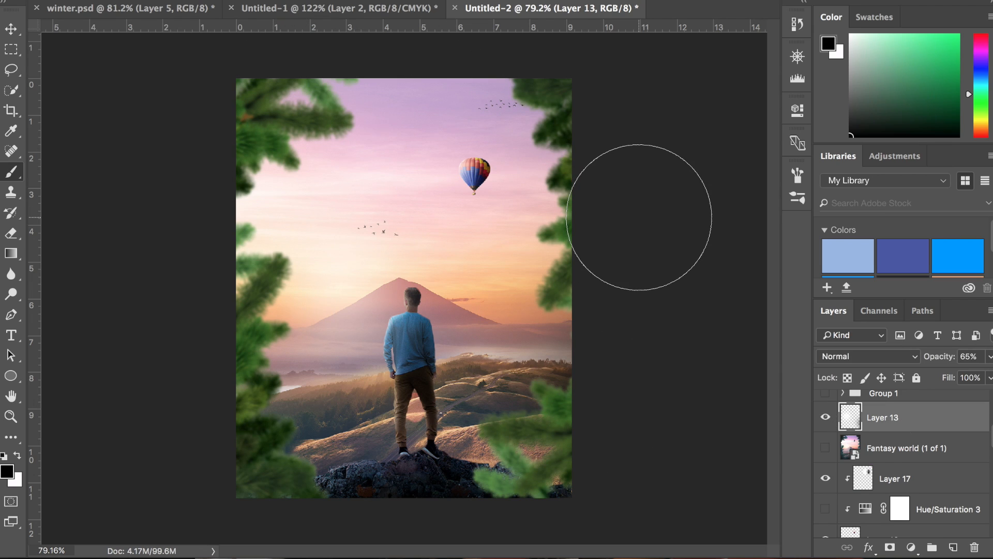
Check the blurred branches by toggling Layer 3 copy 8, and clip a new empty layer to it
{"action": "key", "text": "v"}
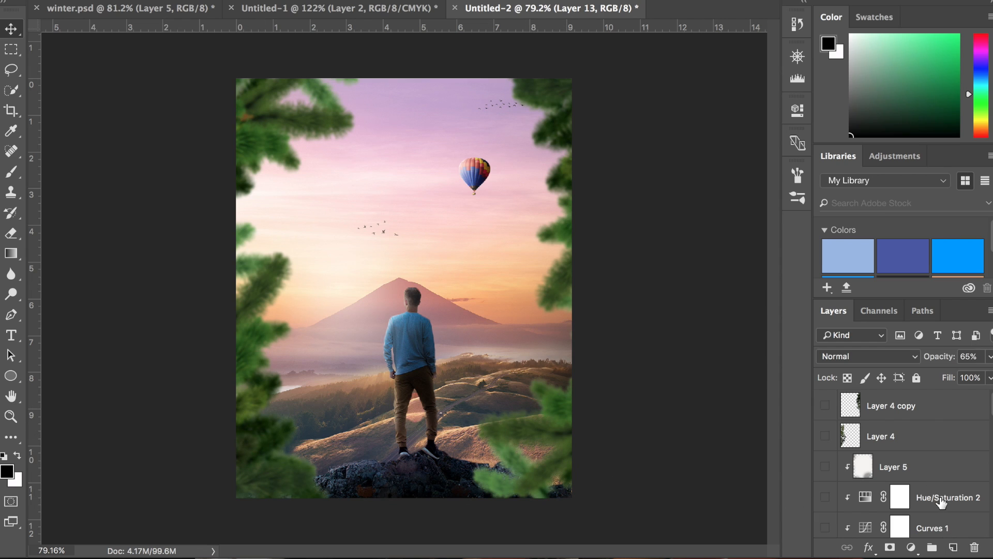
{"action": "scroll", "coordinate": [931, 484], "scroll_direction": "down", "scroll_amount": 4}
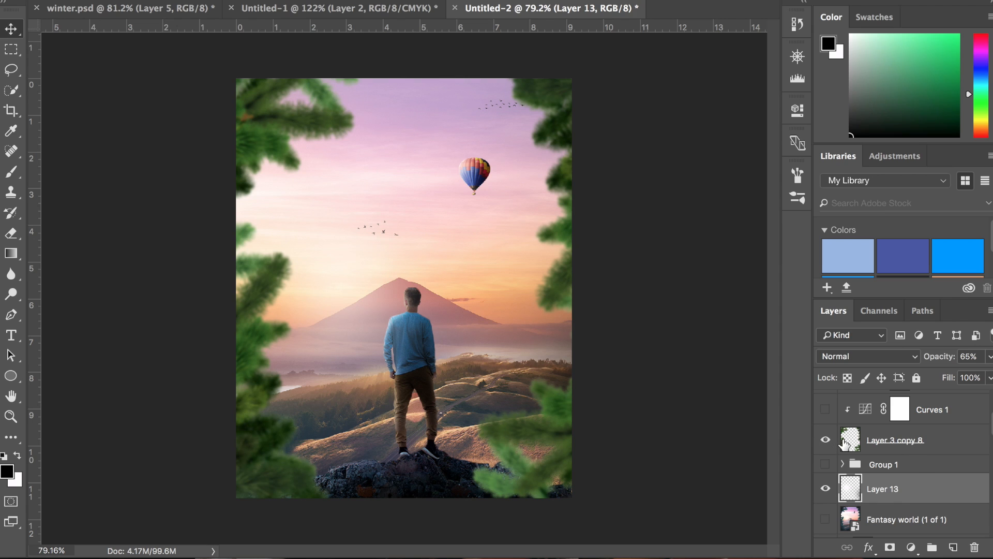
{"action": "left_click", "coordinate": [825, 439]}
{"action": "left_click", "coordinate": [825, 439]}
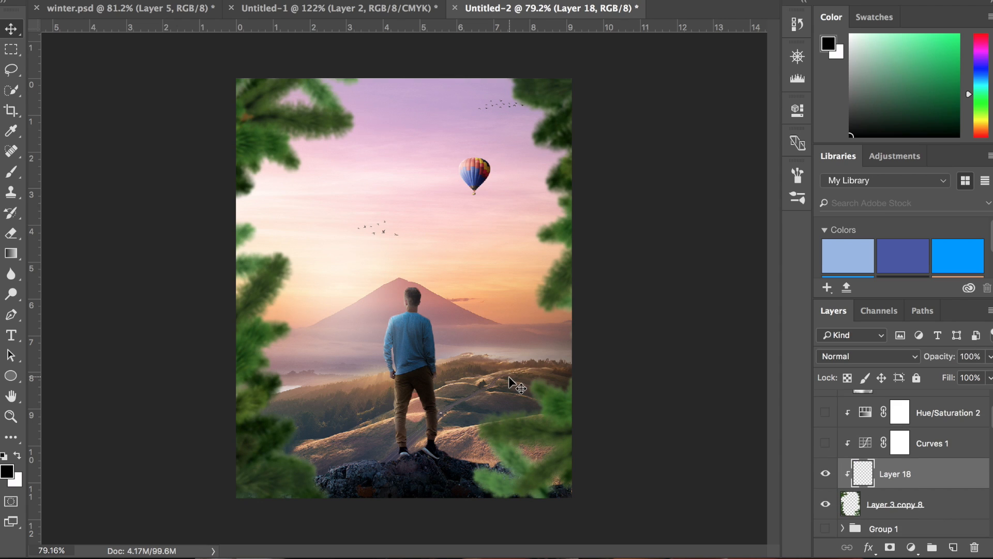
Paint soft white over the branches on the new clipped layer with a much larger brush and set its blend mode to Soft Light
{"action": "key", "text": "b"}
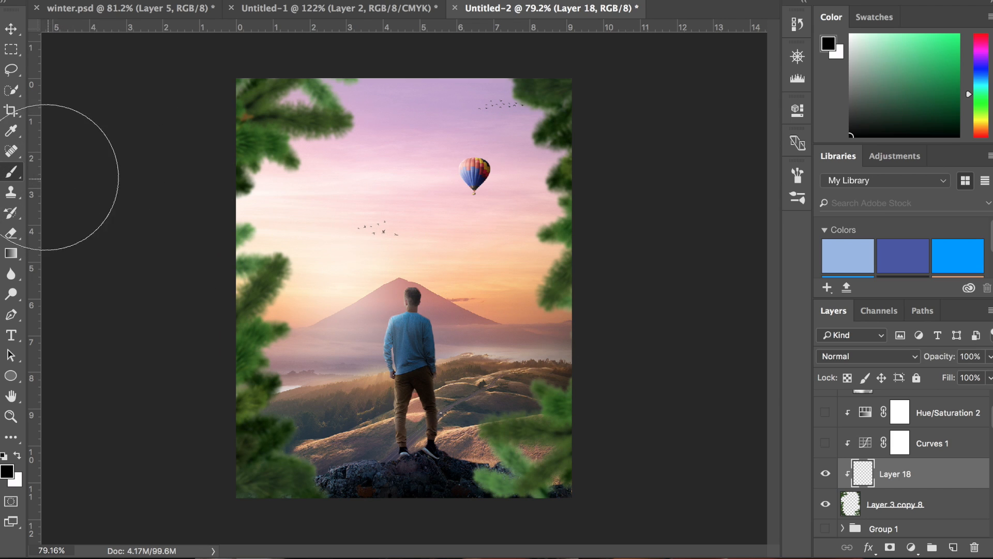
{"action": "key", "text": "bracketright"}
{"action": "key", "text": "bracketright"}
{"action": "key", "text": "bracketright"}
{"action": "key", "text": "bracketright"}
{"action": "key", "text": "bracketright"}
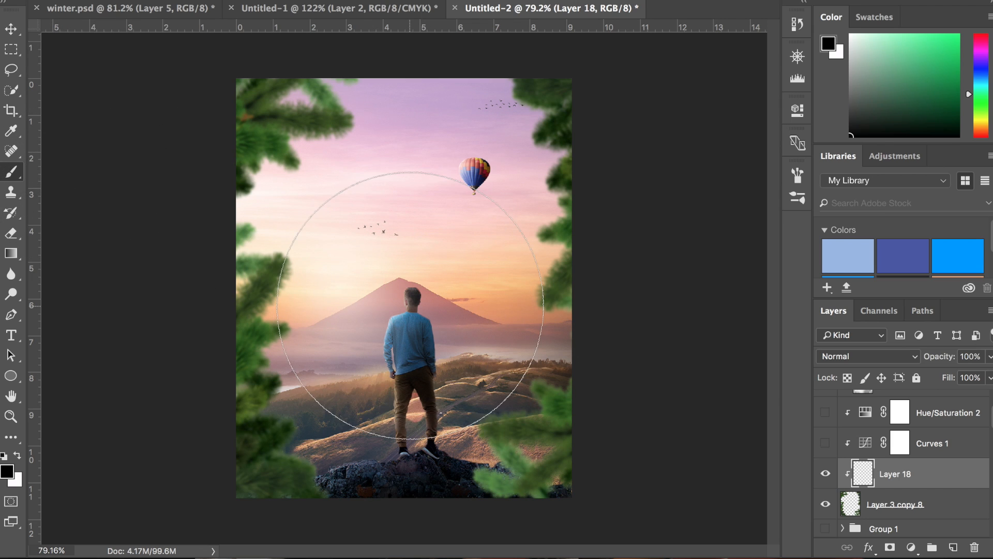
{"action": "key", "text": "bracketright"}
{"action": "key", "text": "bracketright"}
{"action": "key", "text": "bracketright"}
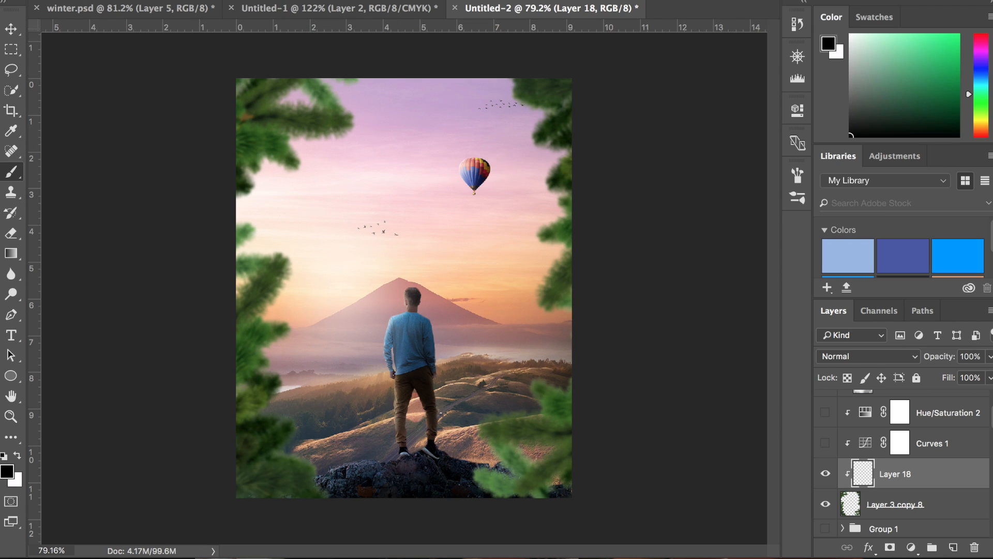
{"action": "left_click", "coordinate": [18, 458]}
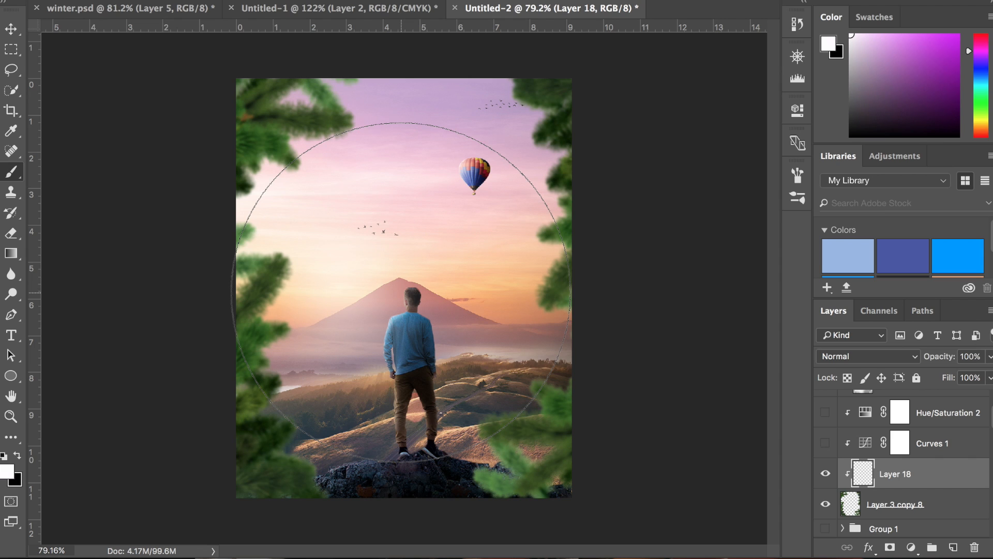
{"action": "left_click", "coordinate": [401, 293]}
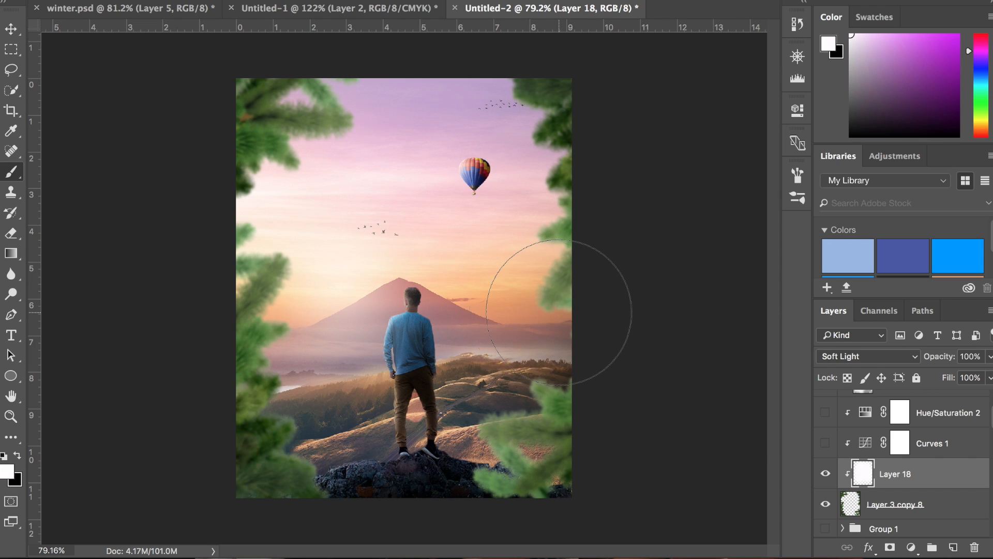
Make black the foreground colour and darken the outer edges of the image's left branches on the Soft Light layer
{"action": "left_click", "coordinate": [17, 455]}
{"action": "mouse_move", "coordinate": [203, 478]}
{"action": "left_mouse_down"}
{"action": "mouse_move", "coordinate": [186, 469]}
{"action": "mouse_move", "coordinate": [166, 355]}
{"action": "mouse_move", "coordinate": [172, 99]}
{"action": "mouse_move", "coordinate": [183, 107]}
{"action": "mouse_move", "coordinate": [160, 239]}
{"action": "mouse_move", "coordinate": [151, 408]}
{"action": "left_mouse_up"}
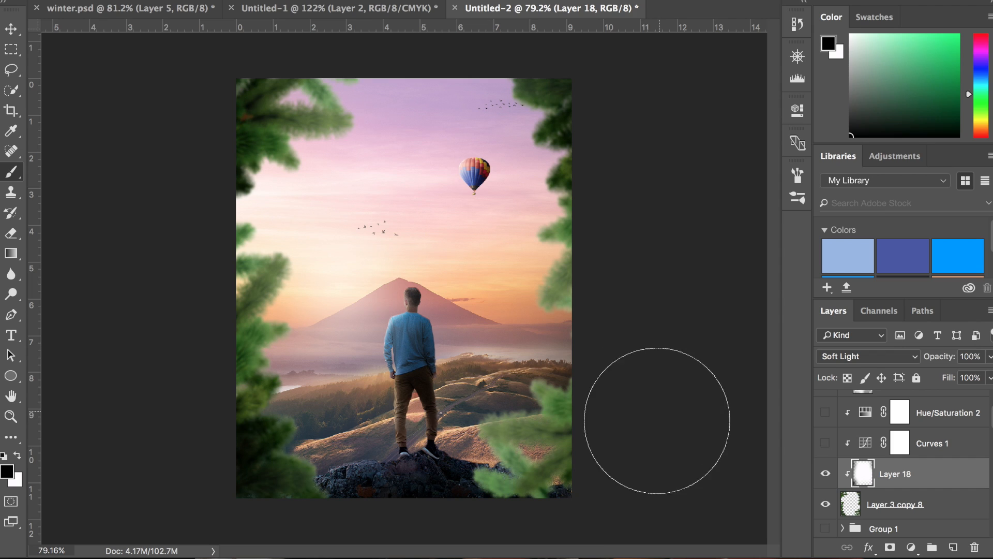
Darken the outer edge of the image's lower-right branches with black on the clipped Soft Light layer
{"action": "left_click", "coordinate": [649, 484]}
{"action": "left_click", "coordinate": [625, 501]}
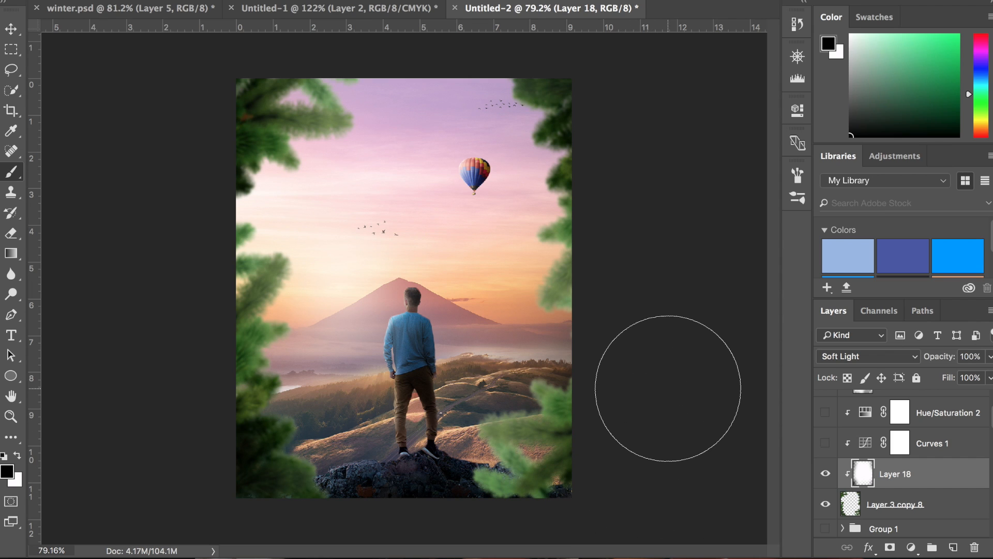
{"action": "scroll", "coordinate": [665, 406], "scroll_direction": "down", "scroll_amount": 2}
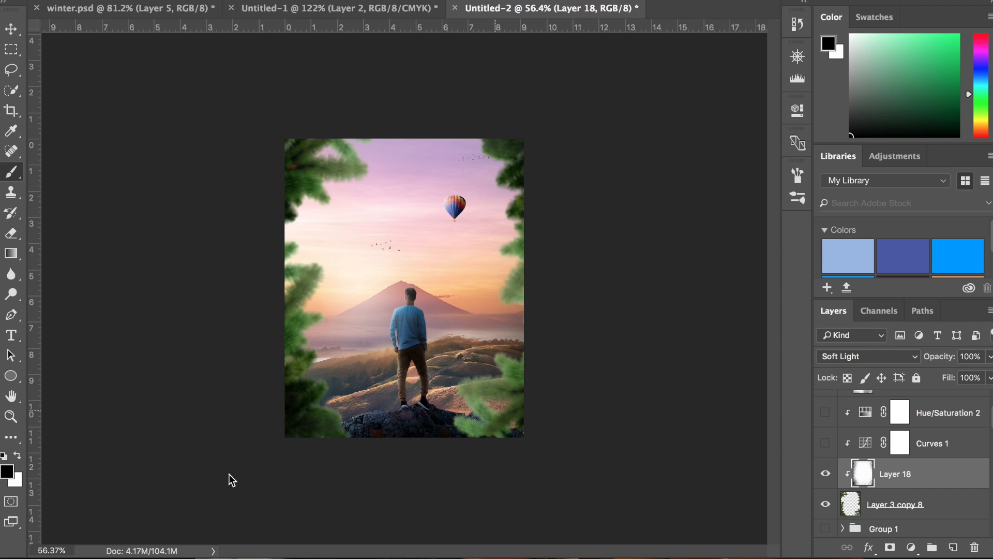
Hide Layer 18, and show and select the clipped shading layer, Layer 5, in its place
{"action": "left_click", "coordinate": [825, 477]}
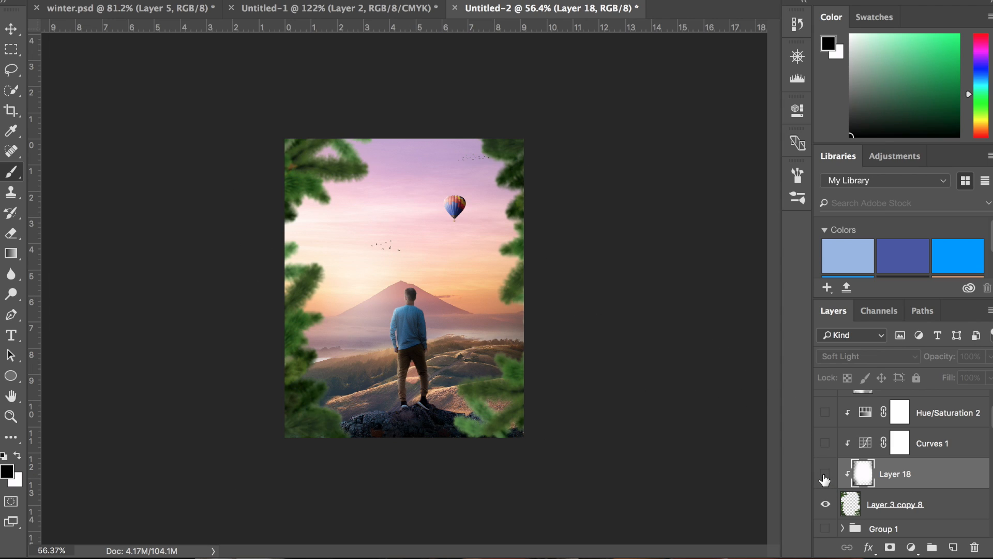
{"action": "scroll", "coordinate": [826, 475], "scroll_direction": "up", "scroll_amount": 3}
{"action": "left_click", "coordinate": [825, 473]}
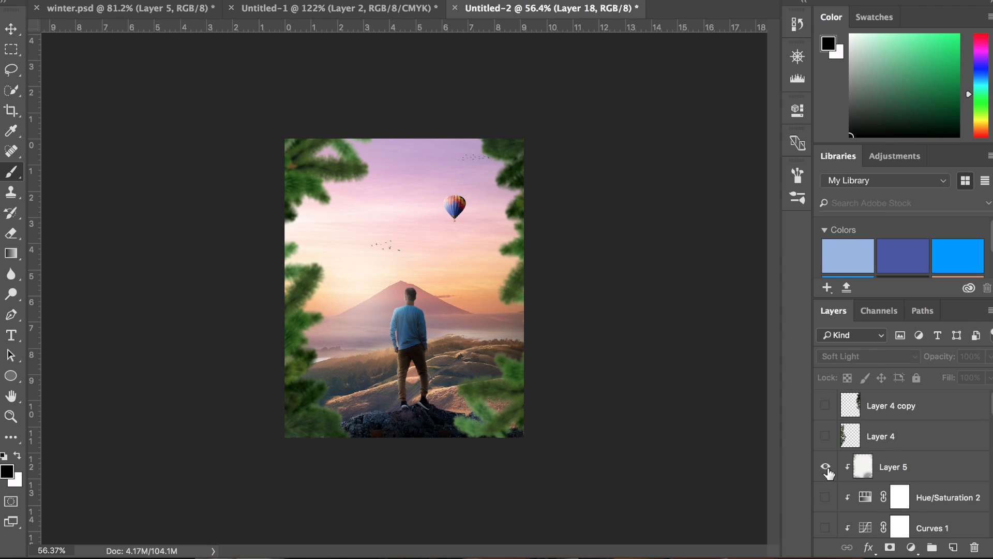
{"action": "left_click", "coordinate": [934, 474]}
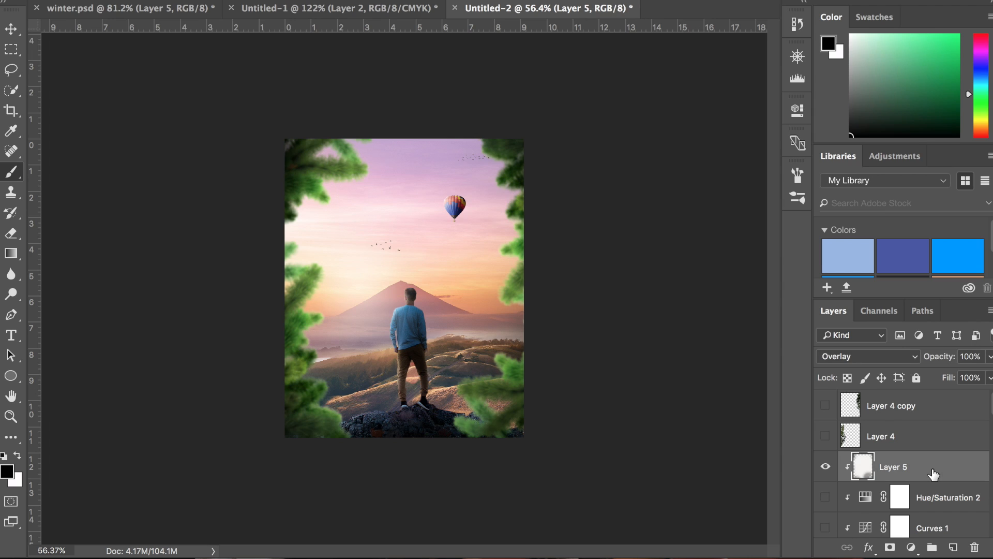
Try Soft Light as Layer 5's blend mode and return it to Overlay
{"action": "left_click", "coordinate": [845, 357]}
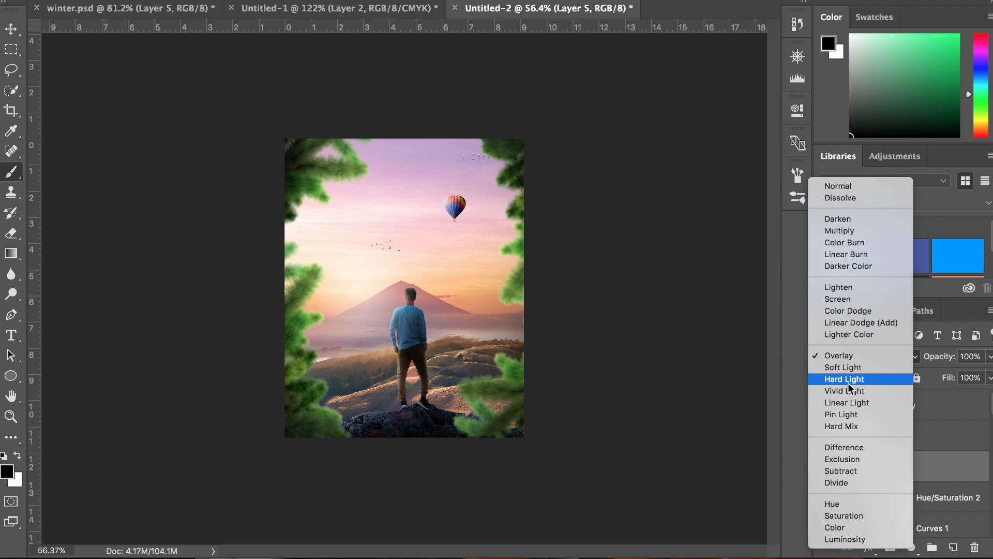
{"action": "left_click", "coordinate": [845, 369]}
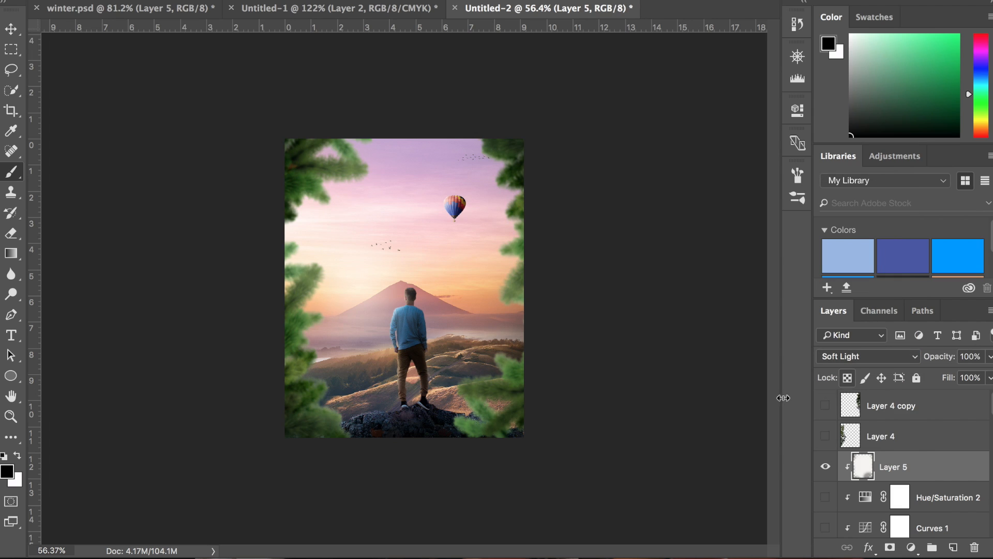
{"action": "left_click", "coordinate": [857, 357]}
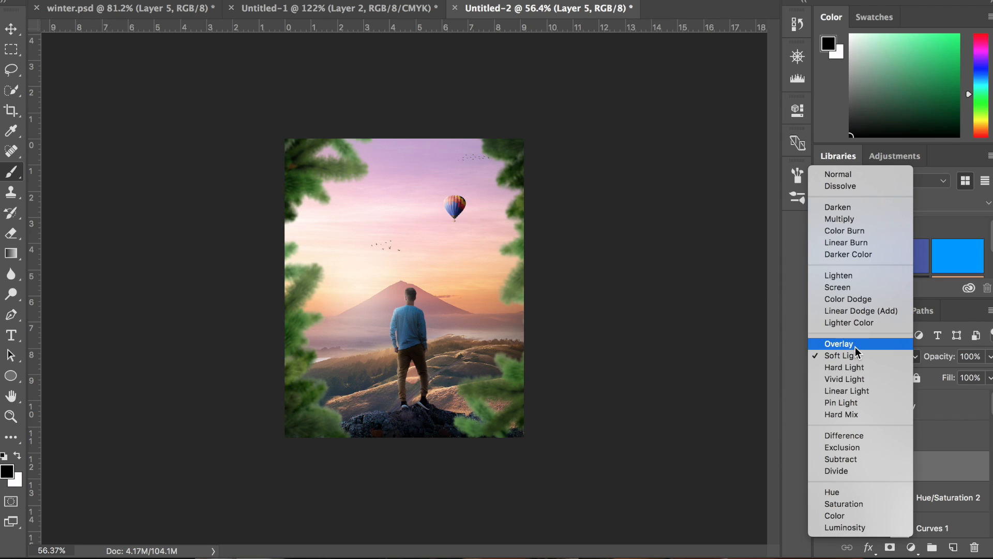
{"action": "left_click", "coordinate": [855, 347]}
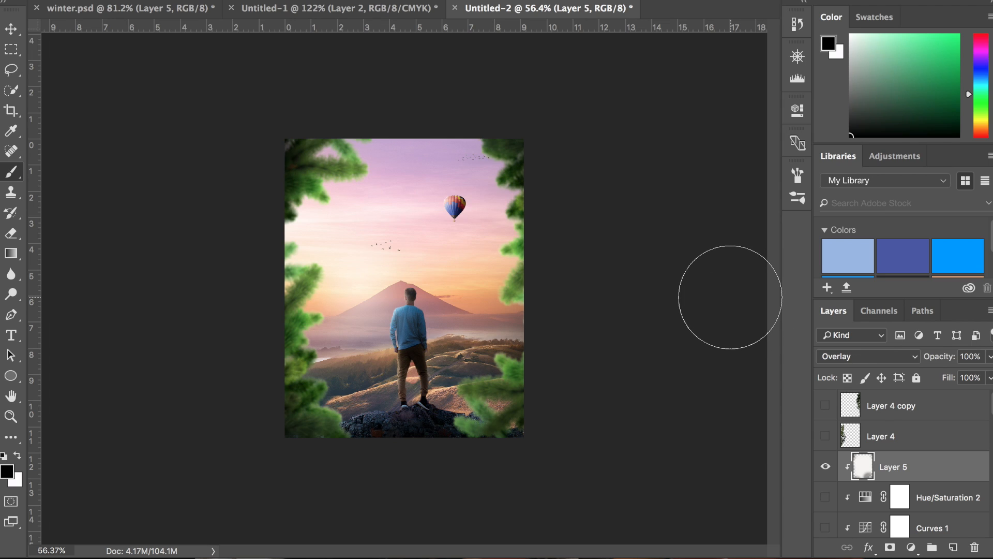
Add a Hue/Saturation adjustment layer above the masked foreground hills photo and clip it to that photo
{"action": "scroll", "coordinate": [730, 297], "scroll_direction": "up", "scroll_amount": 1}
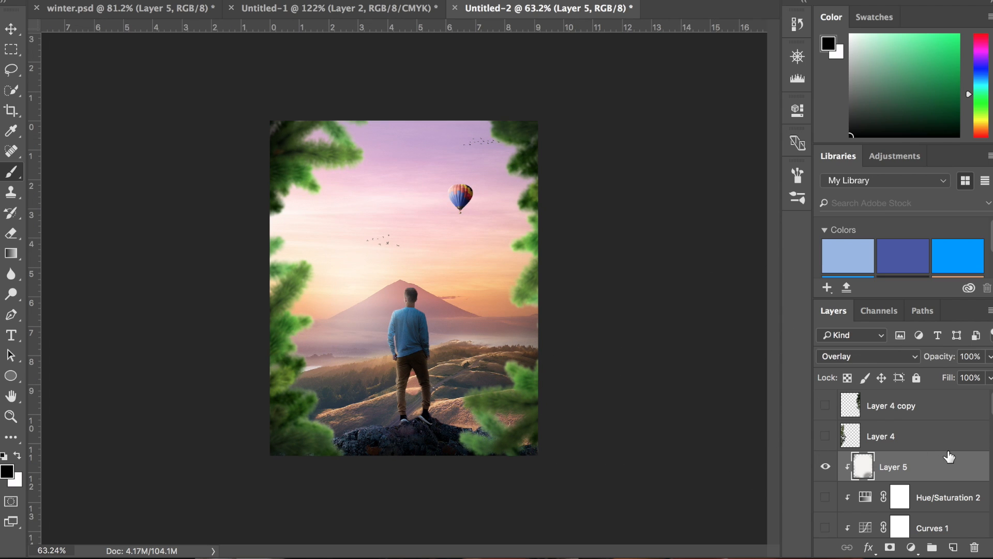
{"action": "scroll", "coordinate": [950, 456], "scroll_direction": "down", "scroll_amount": 8}
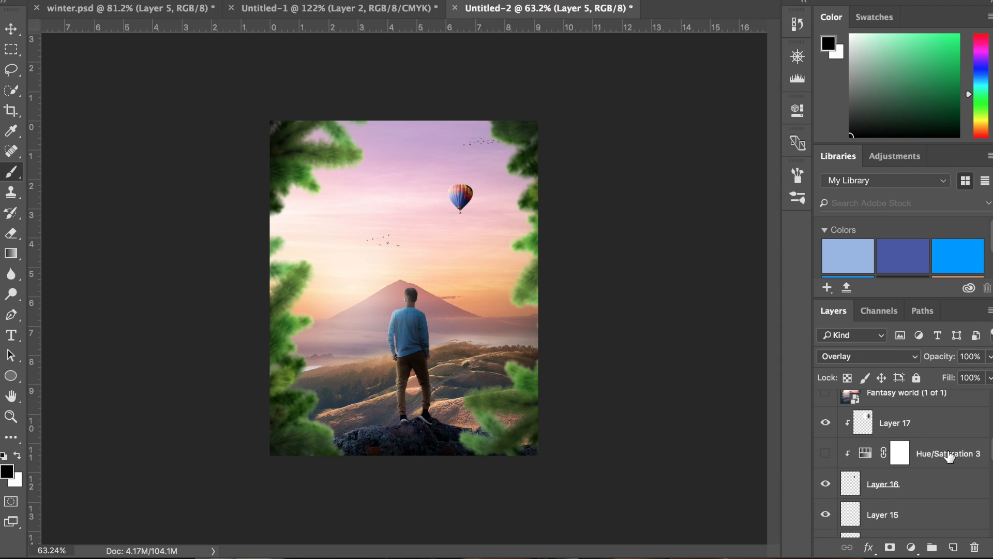
{"action": "scroll", "coordinate": [949, 456], "scroll_direction": "up", "scroll_amount": 1}
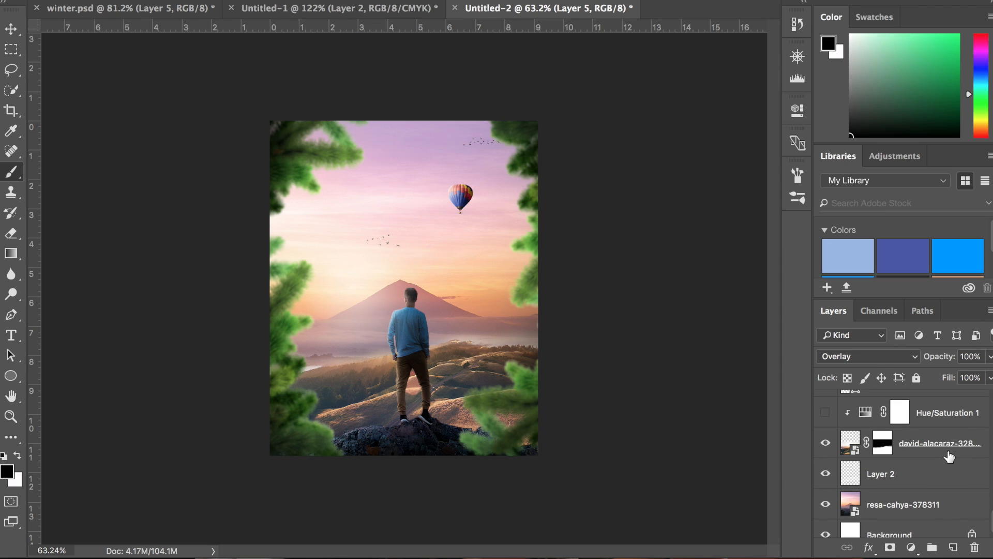
{"action": "scroll", "coordinate": [949, 456], "scroll_direction": "up", "scroll_amount": 2}
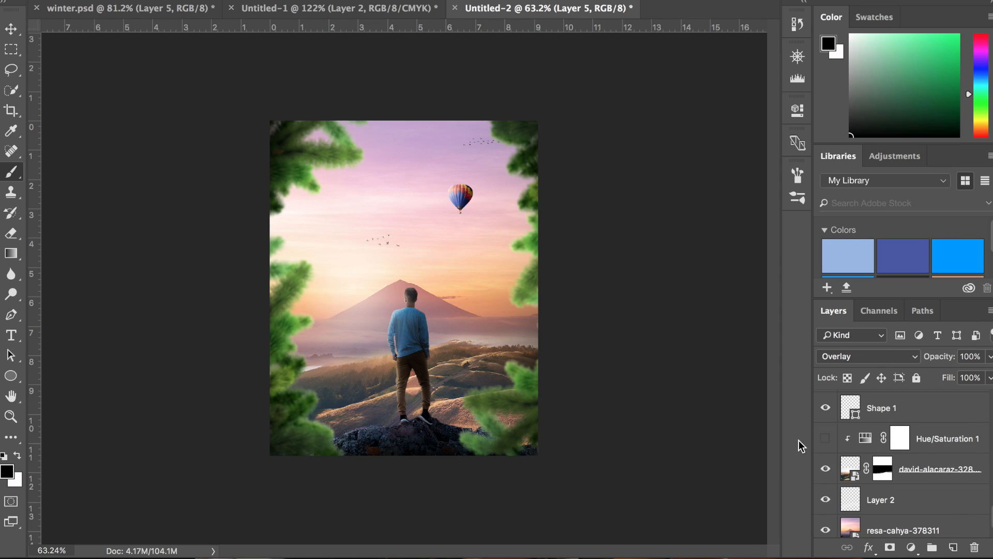
{"action": "left_click", "coordinate": [846, 476]}
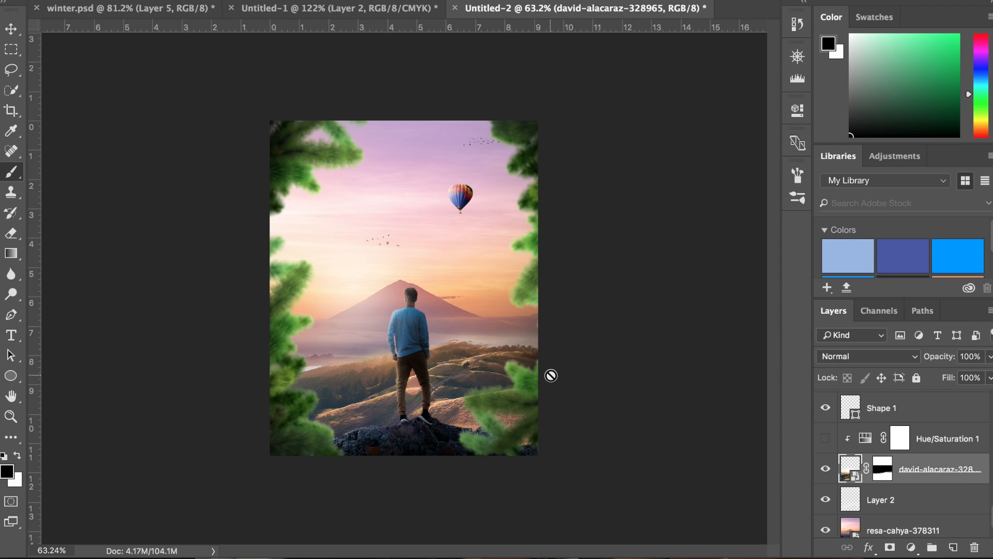
{"action": "scroll", "coordinate": [550, 377], "scroll_direction": "up", "scroll_amount": 3}
{"action": "key", "text": "v"}
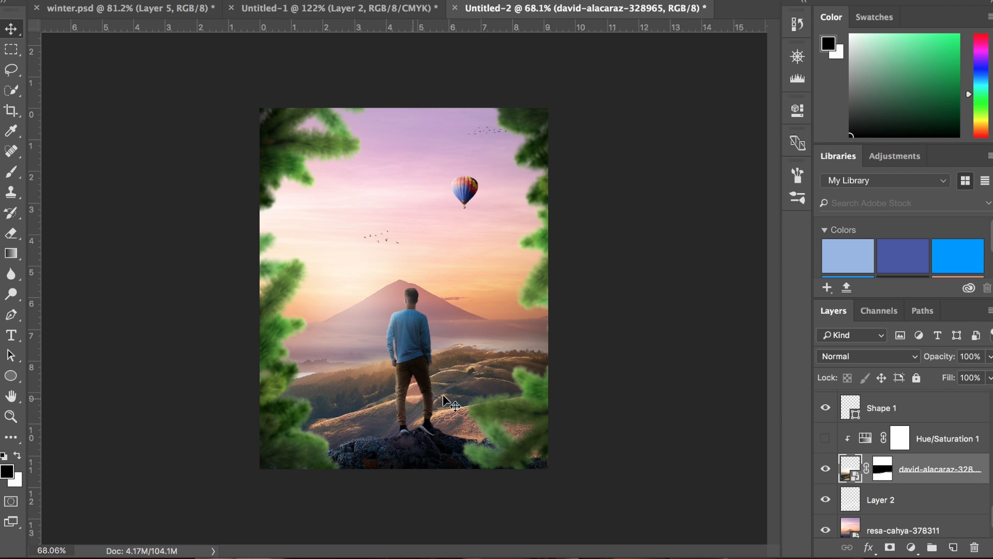
{"action": "scroll", "coordinate": [544, 410], "scroll_direction": "up", "scroll_amount": 2}
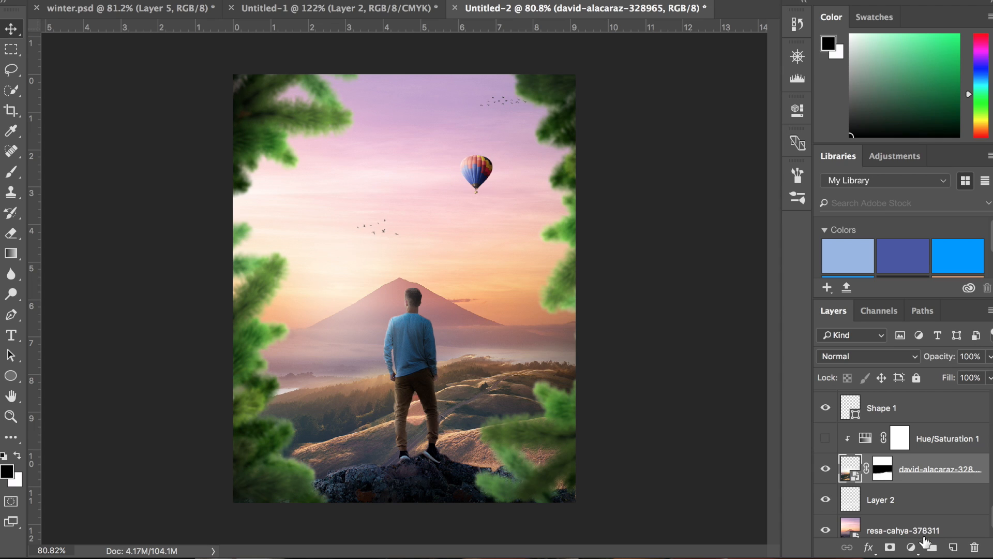
{"action": "left_click", "coordinate": [911, 548]}
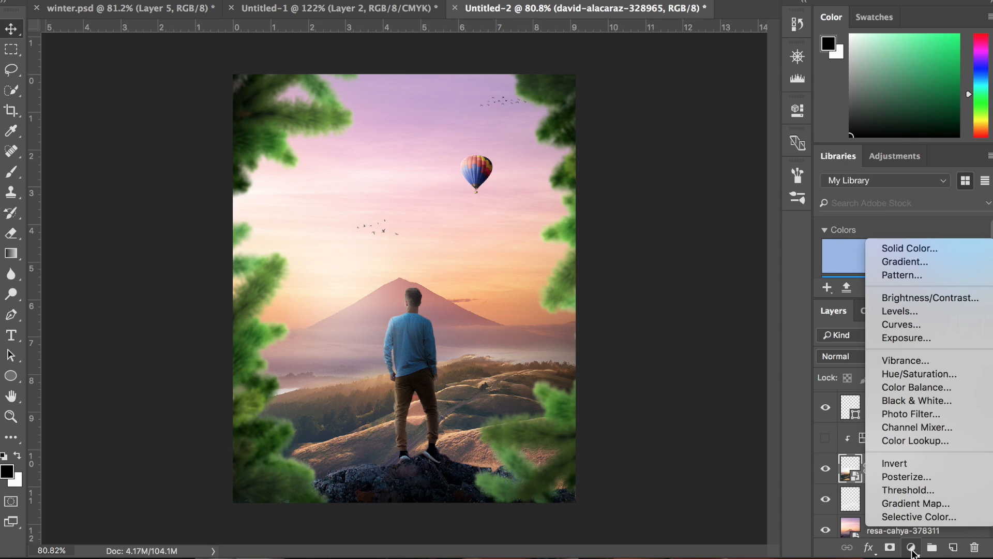
{"action": "left_click", "coordinate": [911, 374]}
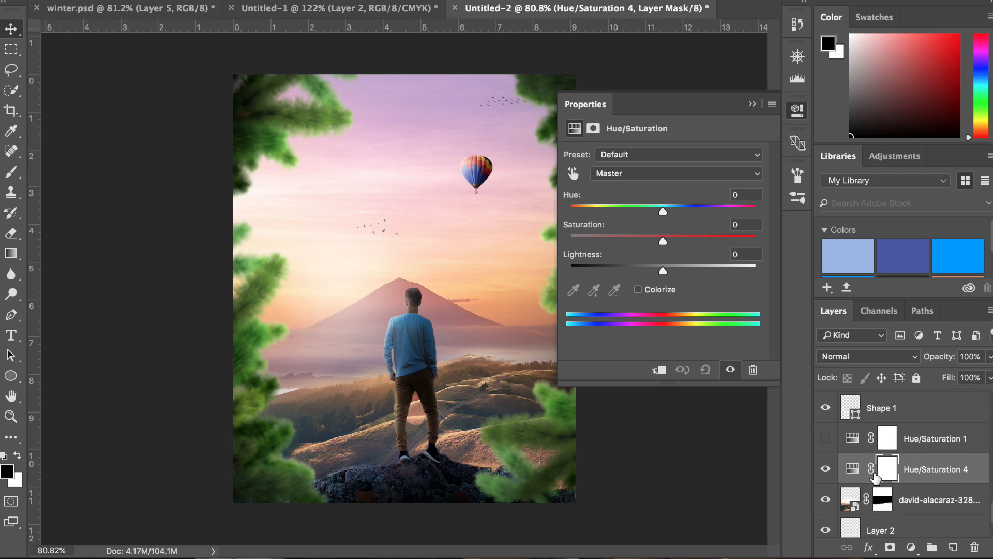
{"action": "scroll", "coordinate": [849, 454], "scroll_direction": "down", "scroll_amount": 2}
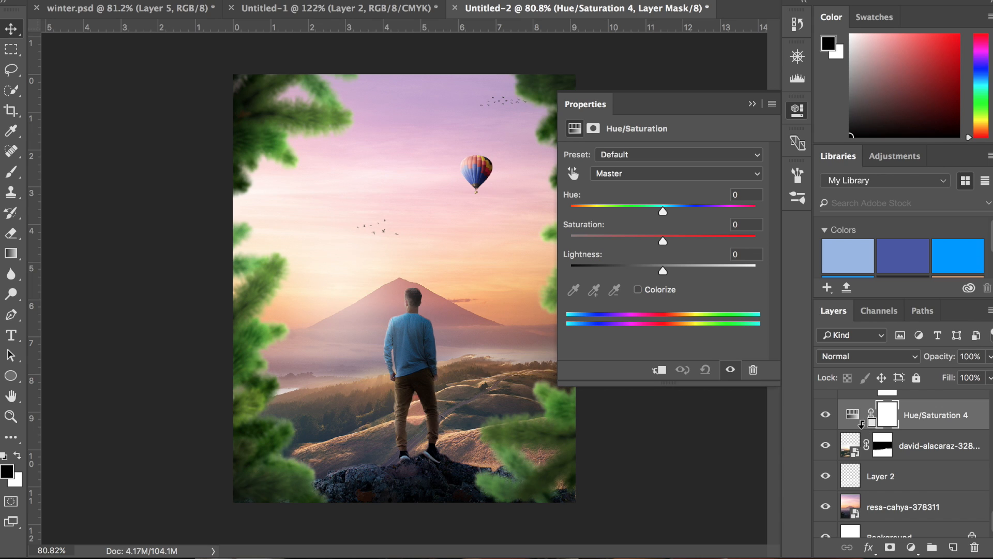
{"action": "left_click", "coordinate": [862, 425], "text": "alt"}
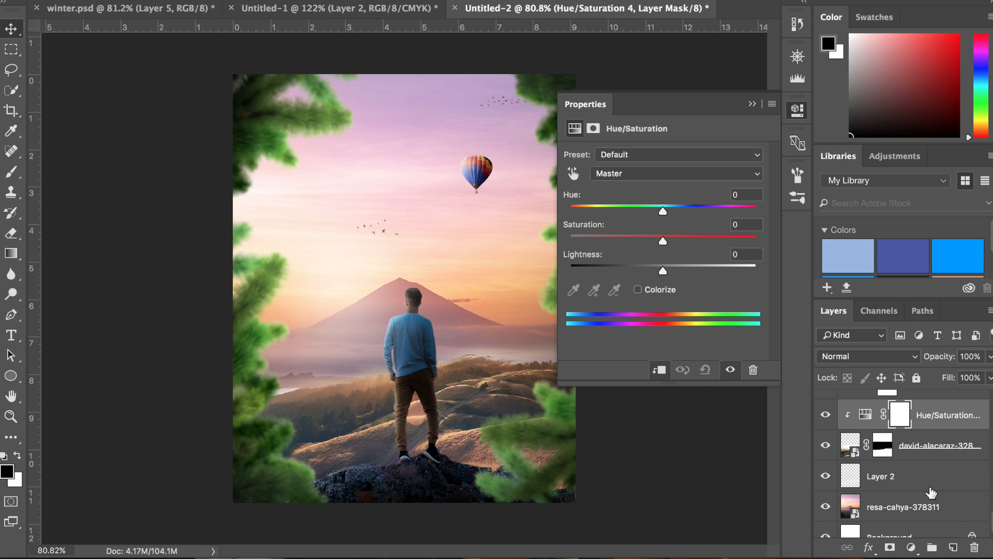
Set the hills adjustment's Hue to -14 and close its settings
{"action": "scroll", "coordinate": [931, 492], "scroll_direction": "up", "scroll_amount": 1}
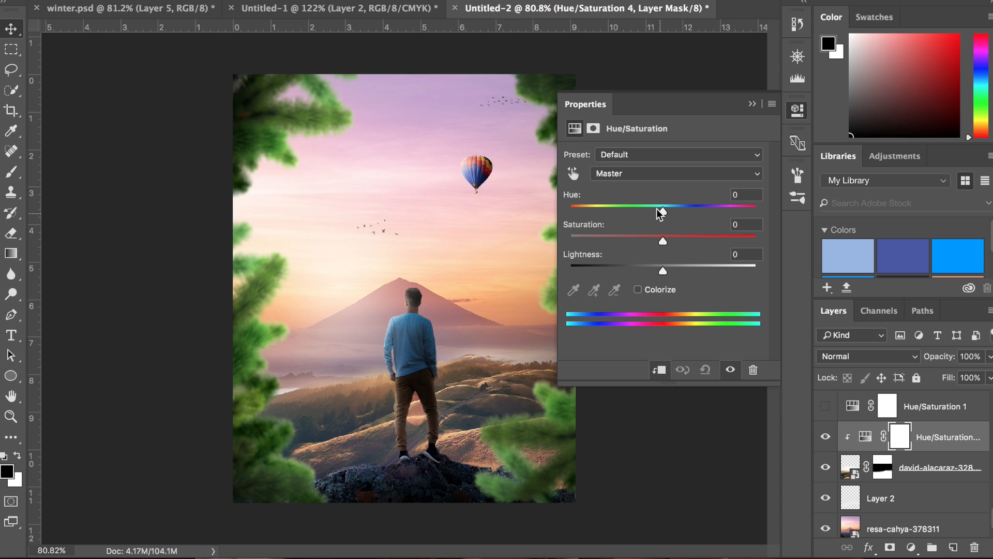
{"action": "mouse_move", "coordinate": [663, 211]}
{"action": "left_mouse_down"}
{"action": "mouse_move", "coordinate": [672, 211]}
{"action": "mouse_move", "coordinate": [631, 213]}
{"action": "mouse_move", "coordinate": [651, 213]}
{"action": "left_mouse_up"}
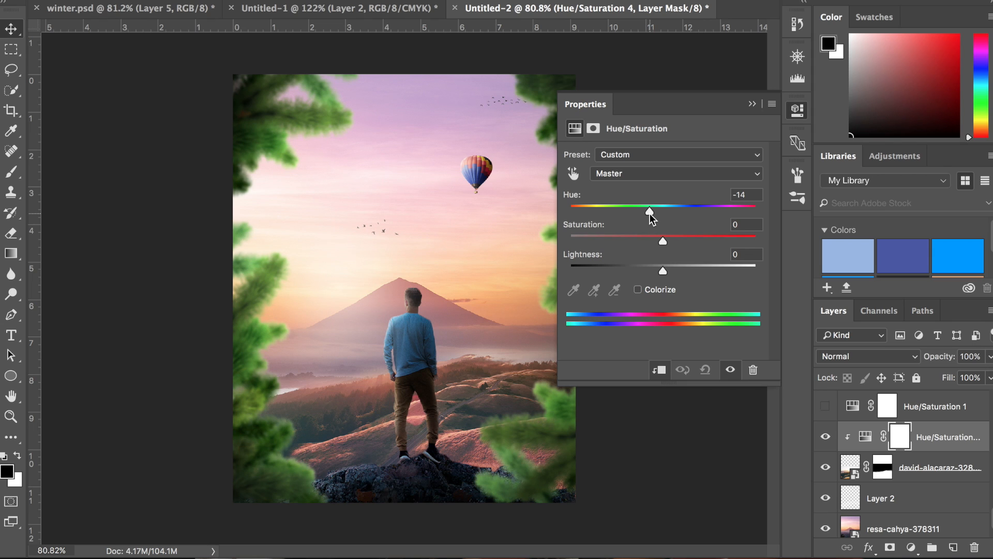
{"action": "left_click", "coordinate": [753, 105]}
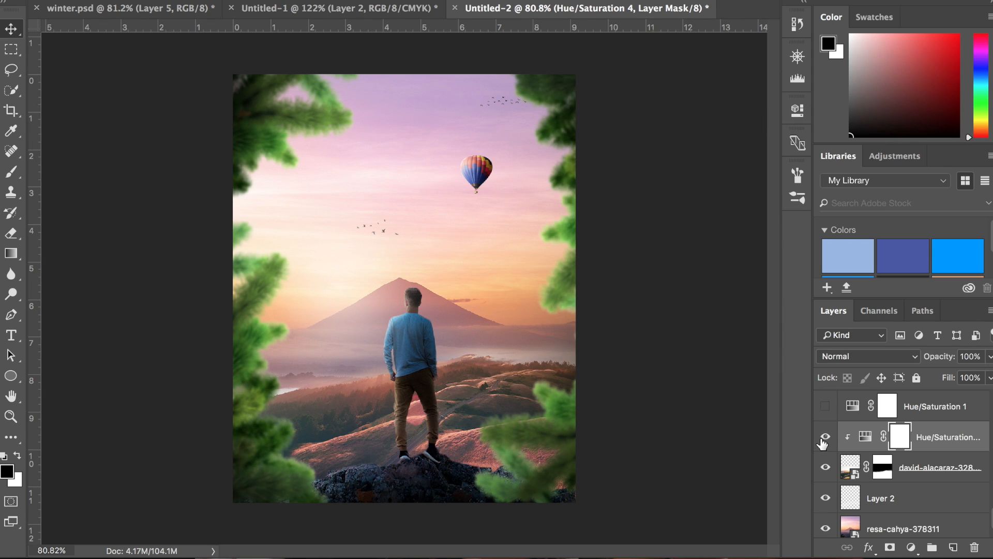
Select the balloon's layer, Layer 16, and rename it Hot air balloon
{"action": "left_click", "coordinate": [893, 466]}
{"action": "scroll", "coordinate": [884, 464], "scroll_direction": "up", "scroll_amount": 5}
{"action": "scroll", "coordinate": [884, 464], "scroll_direction": "up", "scroll_amount": 5}
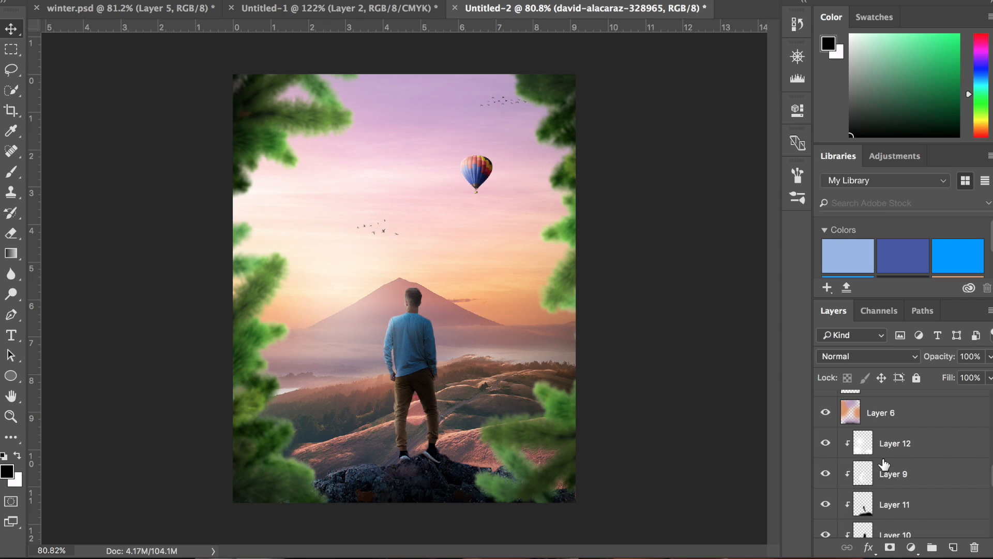
{"action": "scroll", "coordinate": [885, 464], "scroll_direction": "up", "scroll_amount": 3}
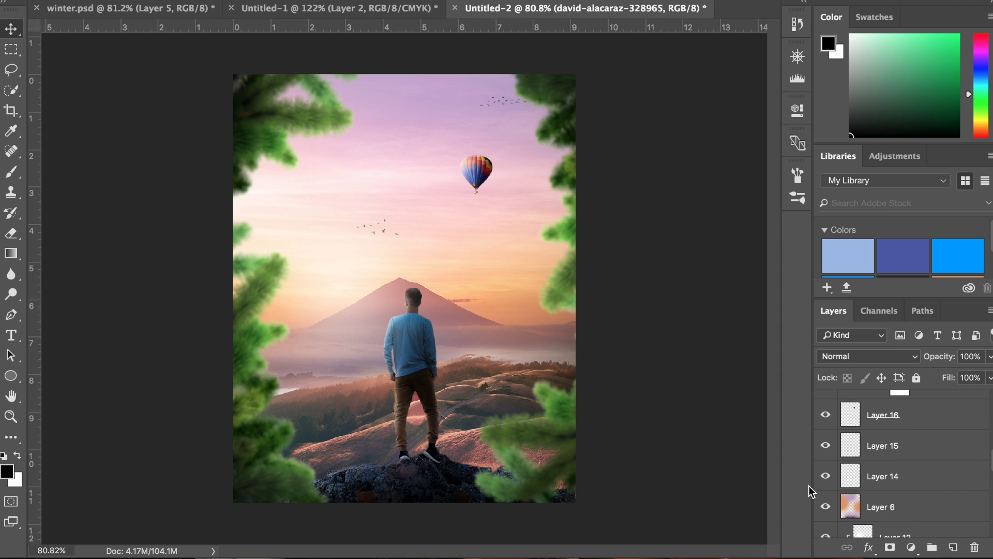
{"action": "scroll", "coordinate": [930, 468], "scroll_direction": "up", "scroll_amount": 2}
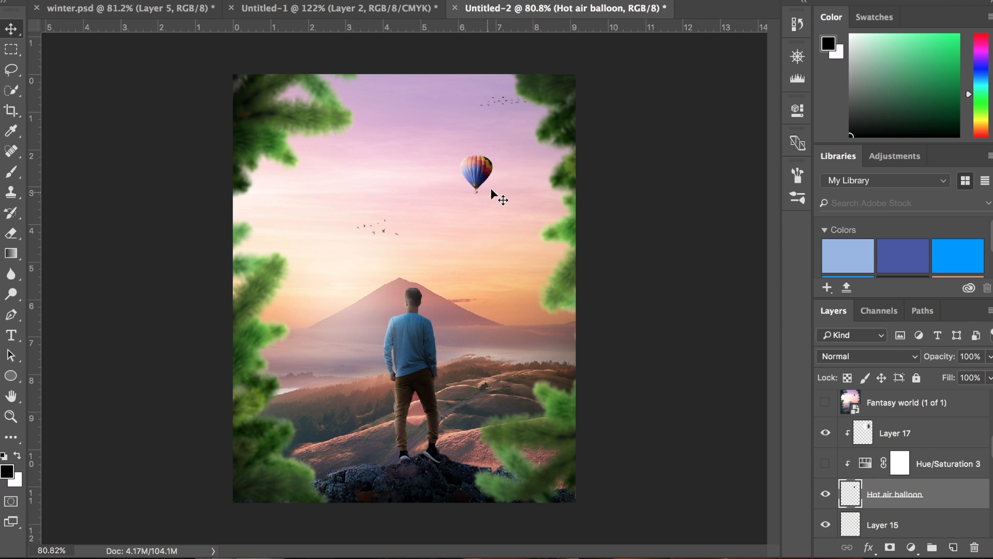
{"action": "scroll", "coordinate": [472, 151], "scroll_direction": "up", "scroll_amount": 3}
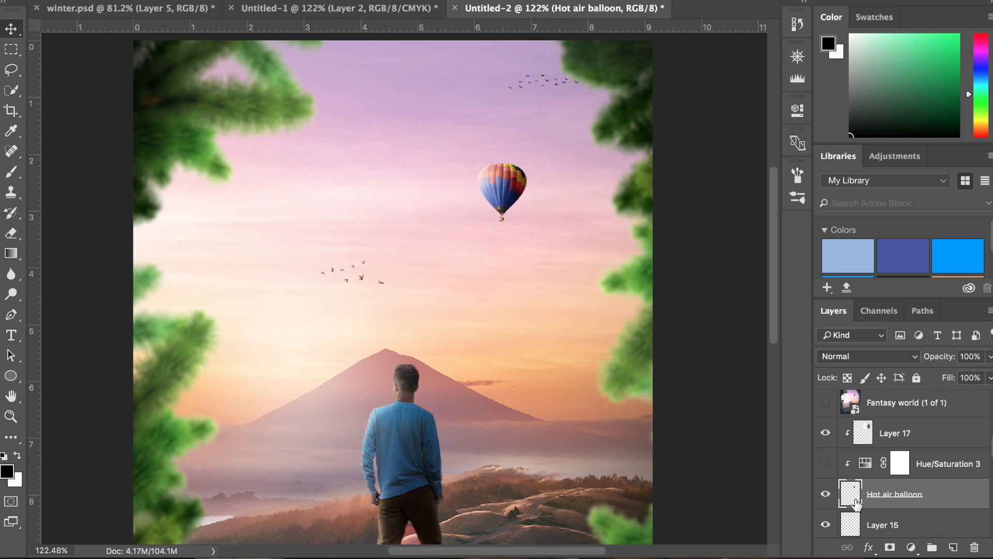
Clip a new Hue/Saturation adjustment to the Hot air balloon layer, shift the hue towards teal and pink, and check the effect by toggling it
{"action": "left_click", "coordinate": [911, 548]}
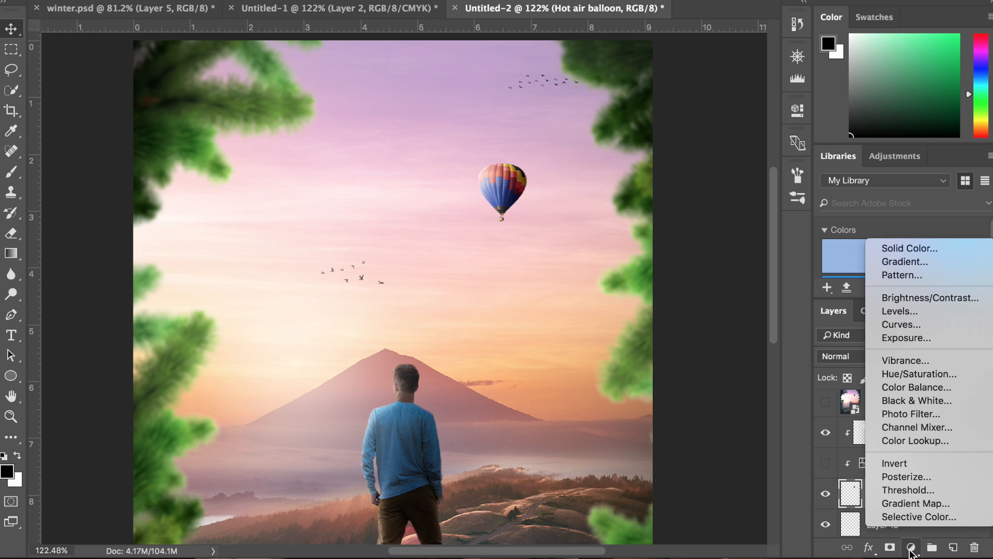
{"action": "left_click", "coordinate": [911, 373]}
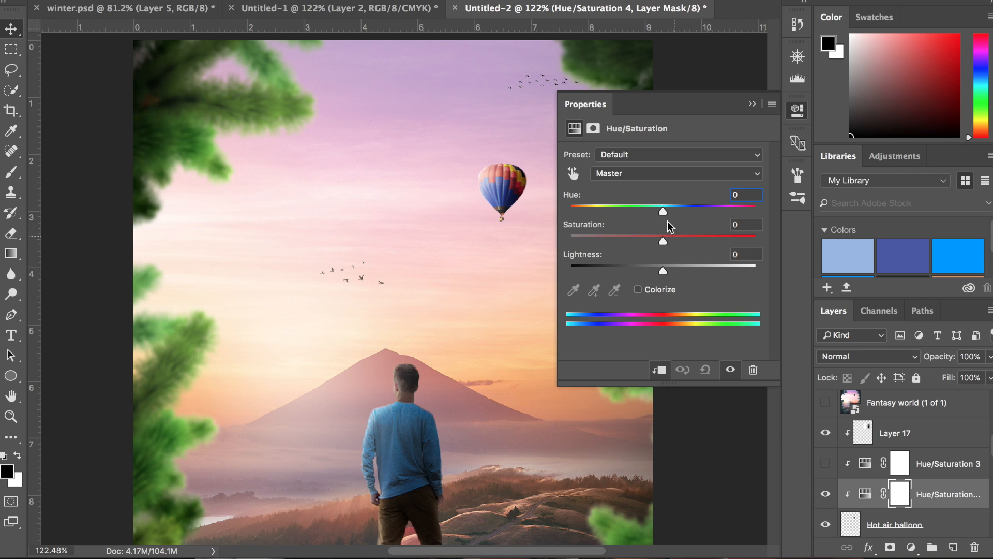
{"action": "left_click_drag", "start_coordinate": [662, 211], "coordinate": [632, 209]}
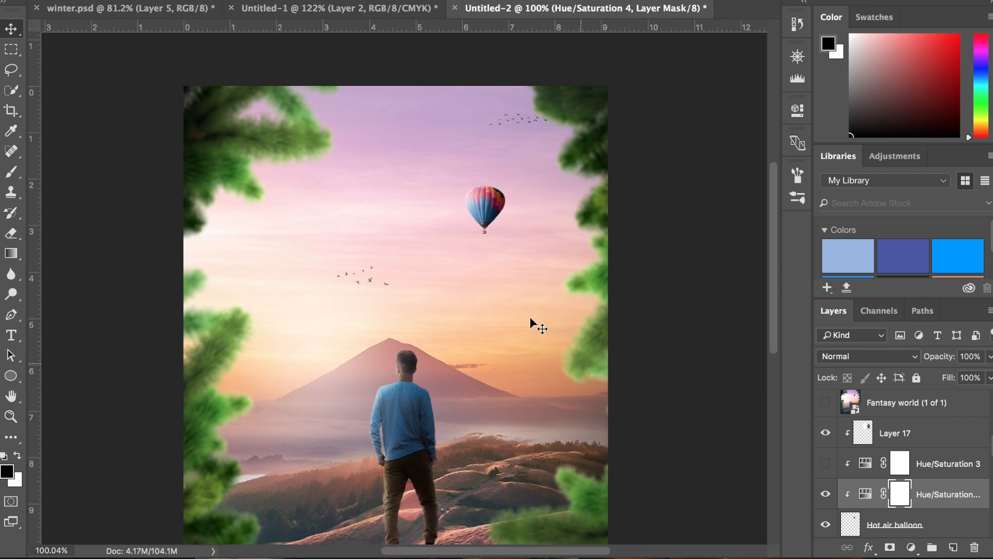
{"action": "key", "text": "super+0"}
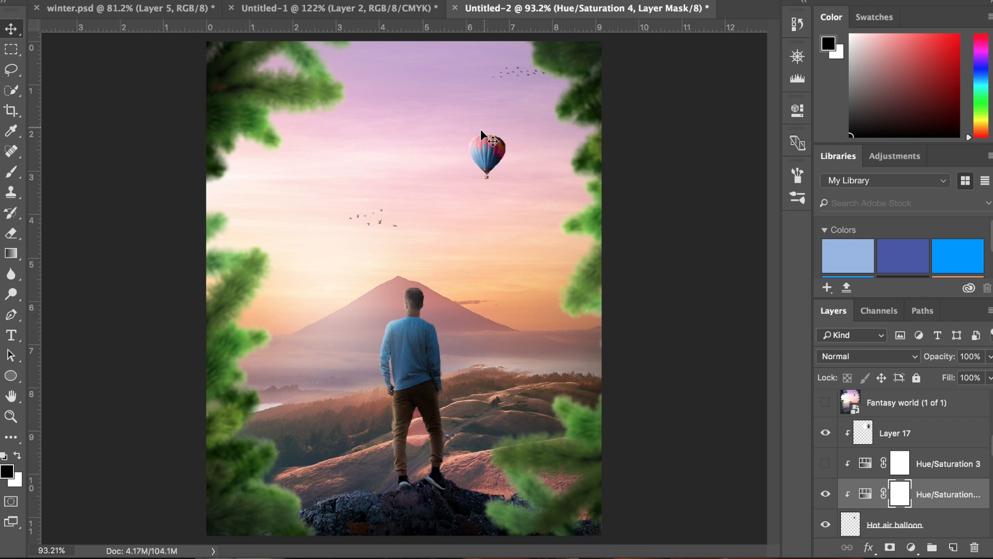
{"action": "left_click", "coordinate": [826, 495]}
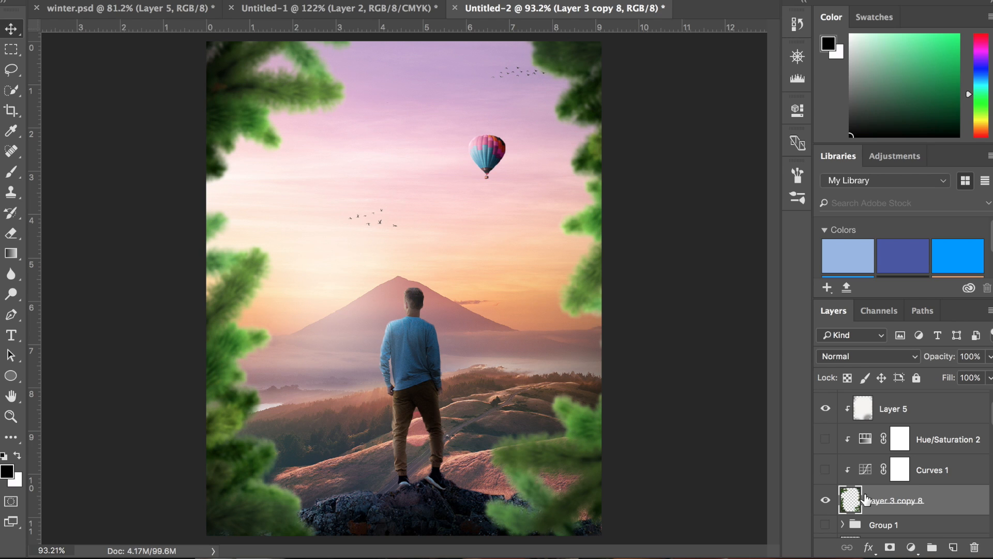
Darken the blurred branches by enabling the Curves adjustment clipped to Layer 3 copy 8, with its midtones pulled down
{"action": "left_click", "coordinate": [911, 548]}
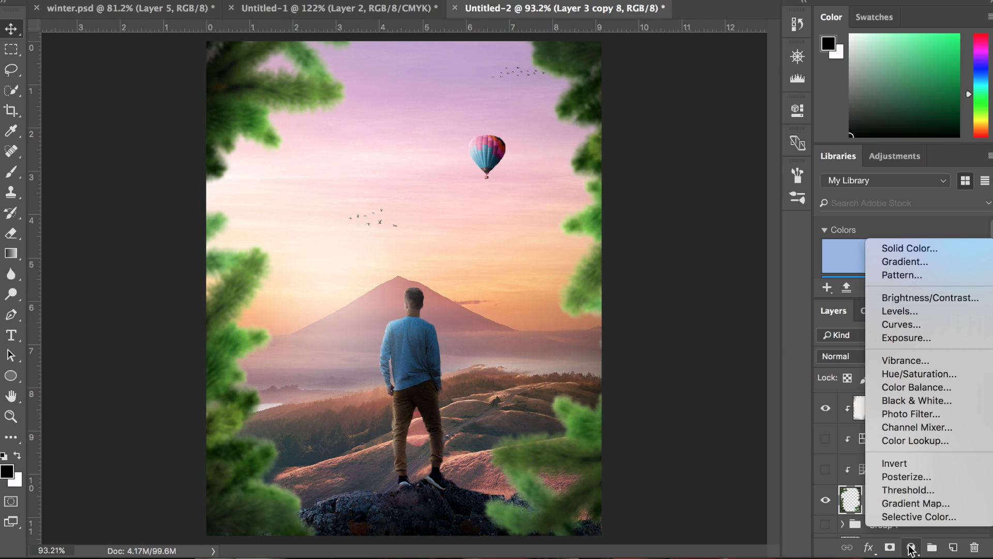
{"action": "left_click", "coordinate": [930, 330]}
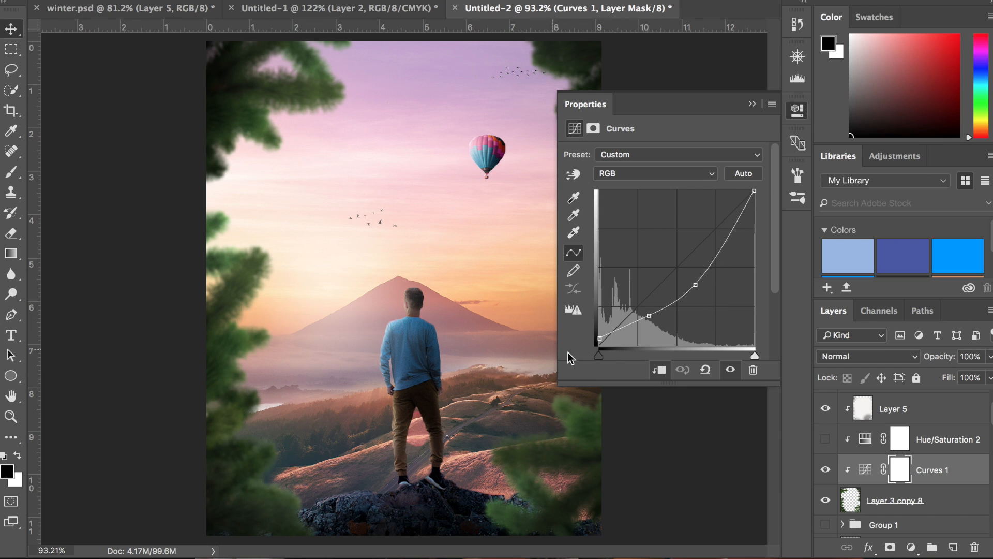
{"action": "scroll", "coordinate": [364, 359], "scroll_direction": "down", "scroll_amount": 1}
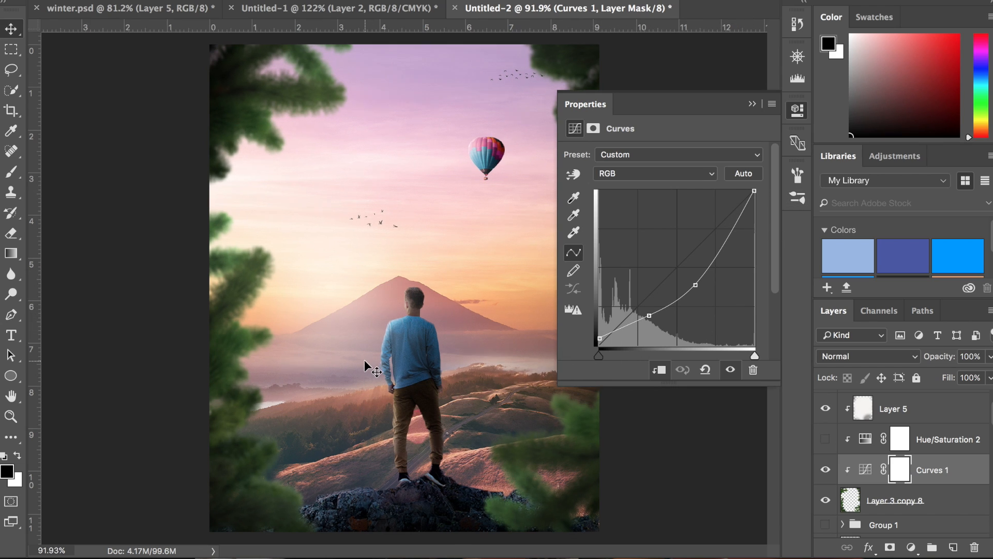
Lift the black point of the branches' Curves adjustment slightly, fine-tune its midtones, and close its settings
{"action": "scroll", "coordinate": [364, 361], "scroll_direction": "down", "scroll_amount": 1}
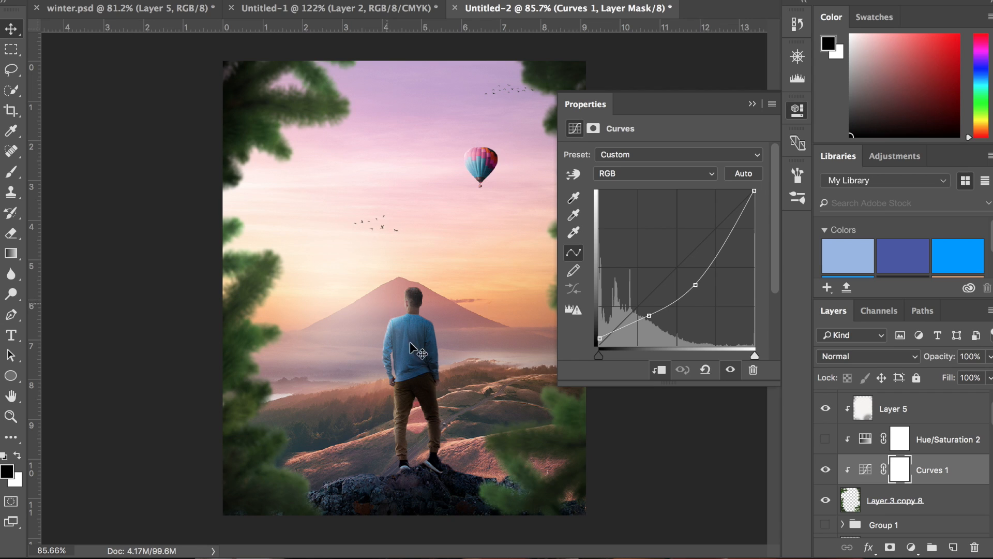
{"action": "left_click_drag", "start_coordinate": [603, 338], "coordinate": [597, 332]}
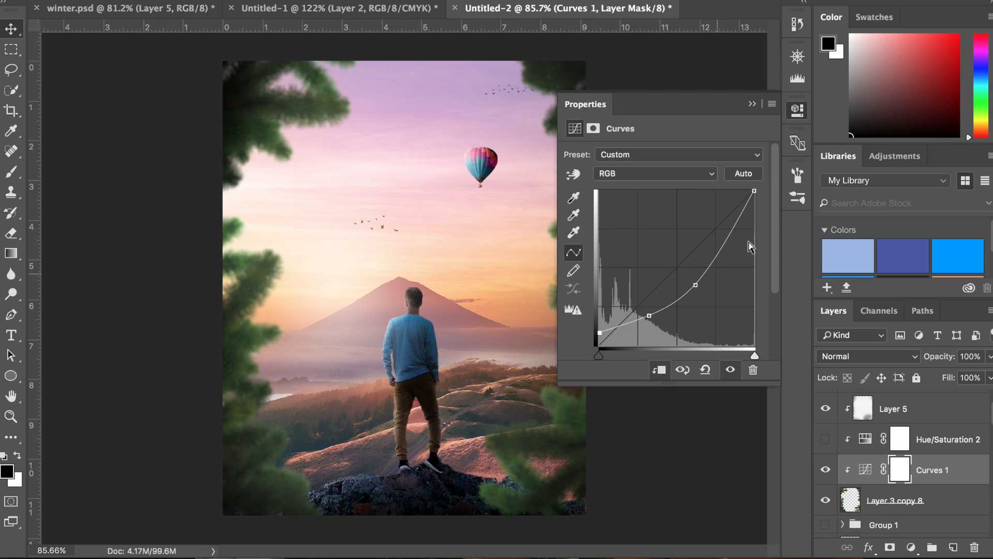
{"action": "mouse_move", "coordinate": [696, 285]}
{"action": "left_mouse_down"}
{"action": "mouse_move", "coordinate": [690, 278]}
{"action": "mouse_move", "coordinate": [697, 285]}
{"action": "left_mouse_up"}
{"action": "left_click", "coordinate": [752, 104]}
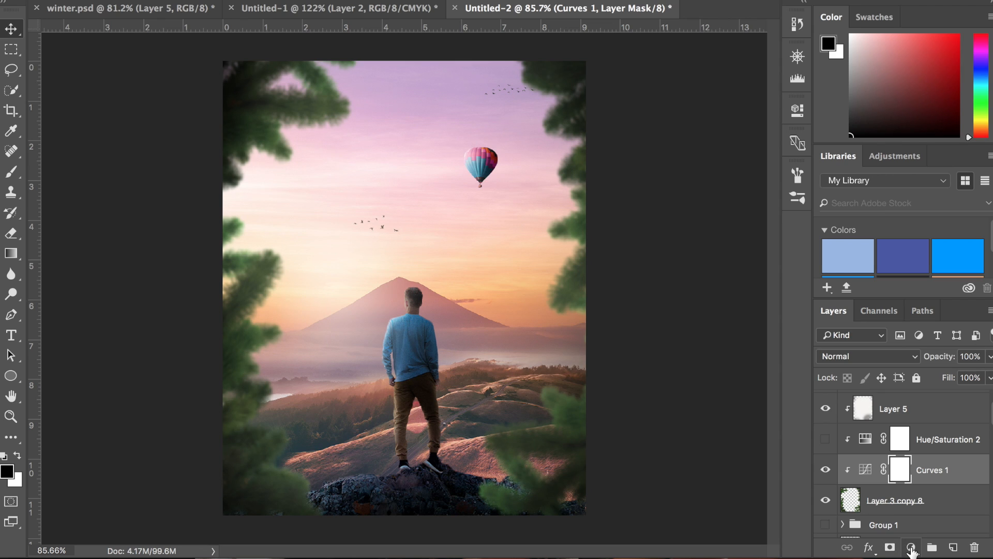
Add a clipped Hue/Saturation adjustment above Curves 1 and shift the branches' hue from green towards teal
{"action": "left_click", "coordinate": [911, 548]}
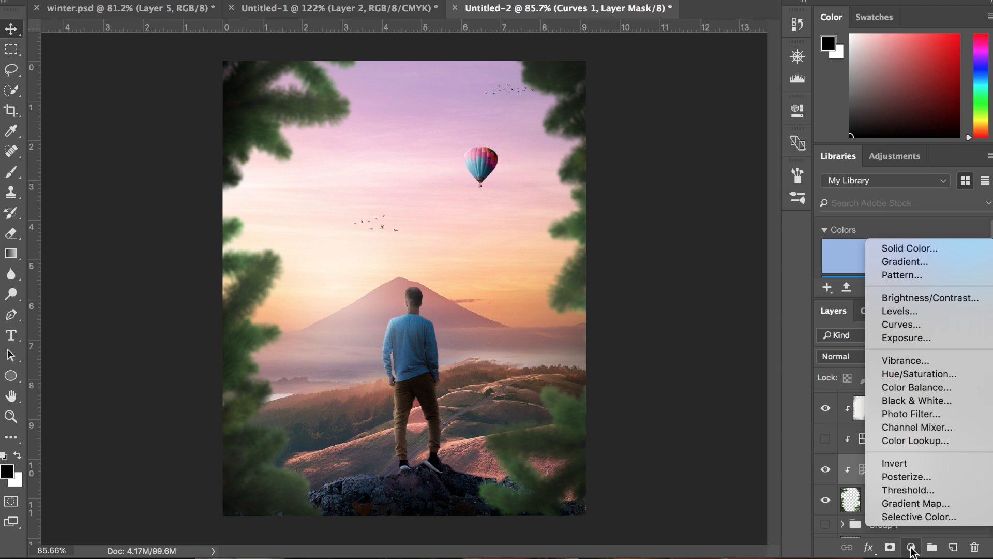
{"action": "left_click", "coordinate": [905, 374]}
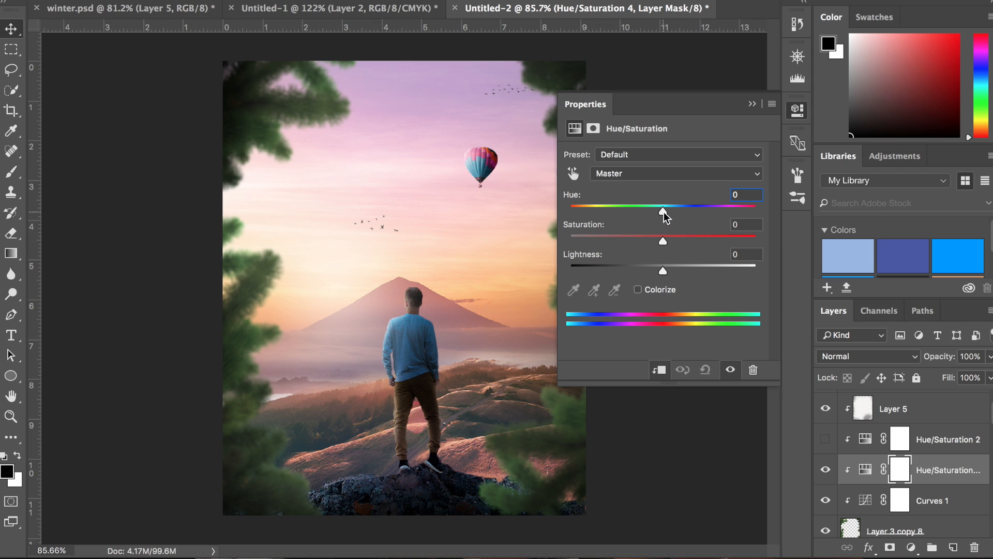
{"action": "left_click_drag", "start_coordinate": [663, 213], "coordinate": [703, 212]}
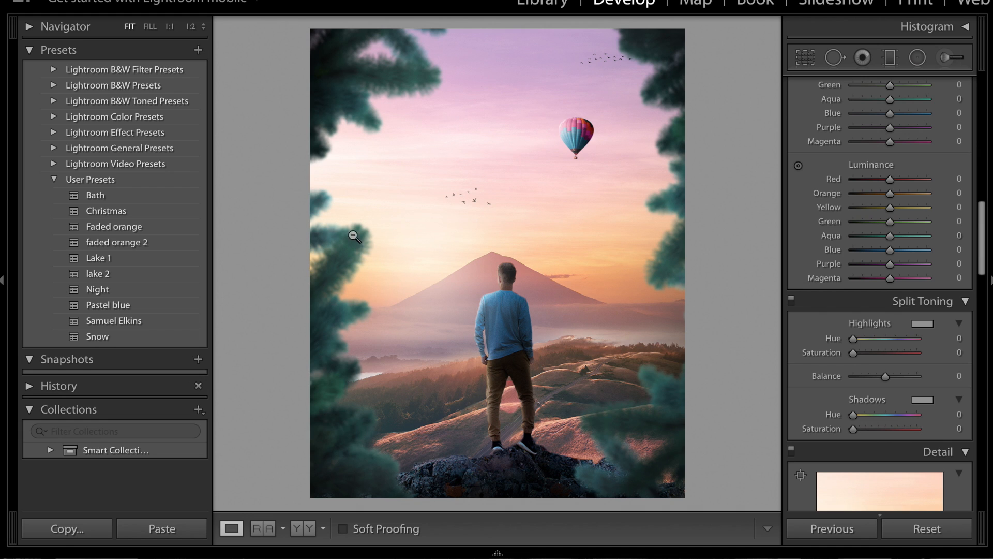
Add three control points to the RGB tone curve, one each in the shadows, midtones and highlights
{"action": "scroll", "coordinate": [883, 244], "scroll_direction": "up", "scroll_amount": 10}
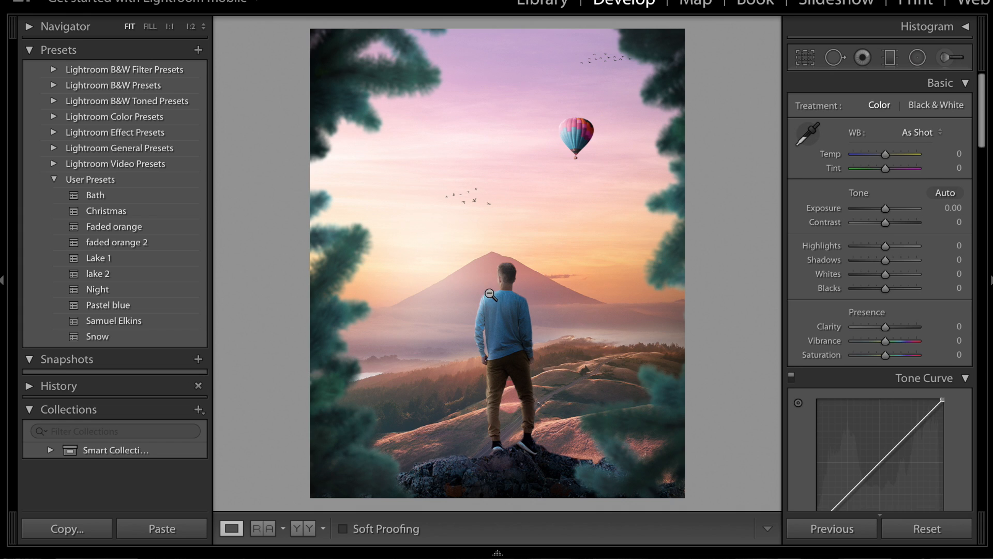
{"action": "scroll", "coordinate": [882, 224], "scroll_direction": "down", "scroll_amount": 4}
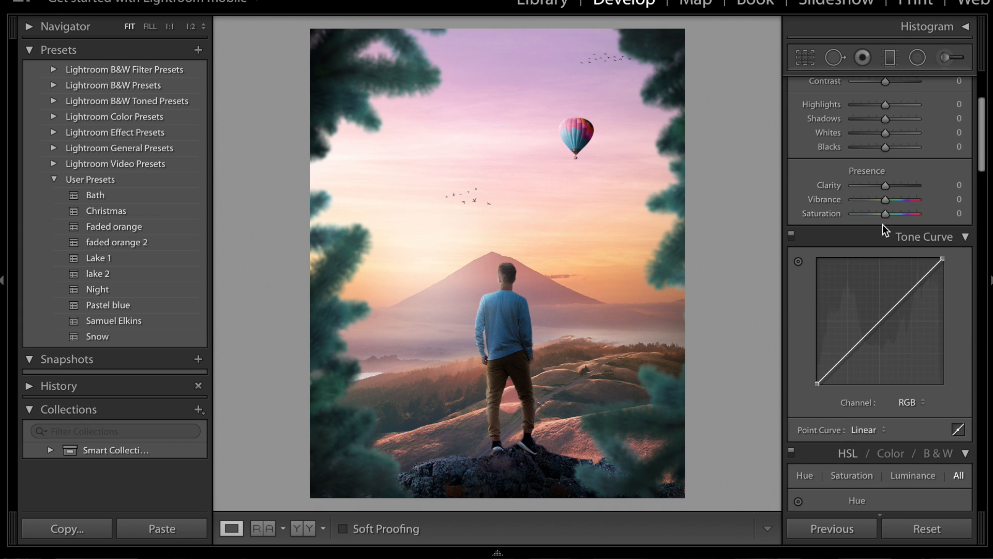
{"action": "left_click", "coordinate": [846, 353]}
{"action": "left_click", "coordinate": [882, 319]}
{"action": "left_click", "coordinate": [912, 289]}
Raise the tone curve's black point for faded shadows and nudge the midtone and shadow points slightly up
{"action": "left_click_drag", "start_coordinate": [818, 384], "coordinate": [819, 383]}
{"action": "key", "text": "ctrl+z"}
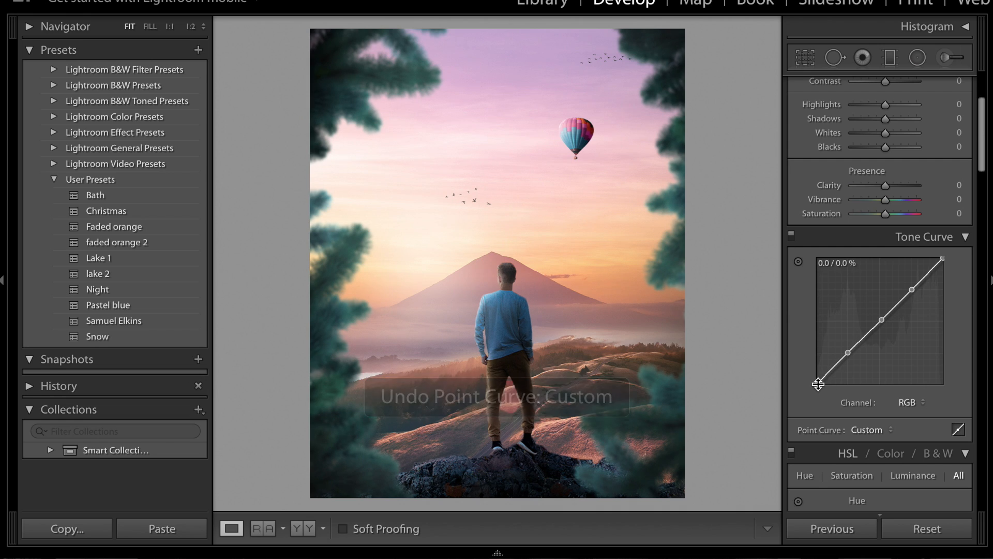
{"action": "left_click_drag", "start_coordinate": [821, 384], "coordinate": [817, 376]}
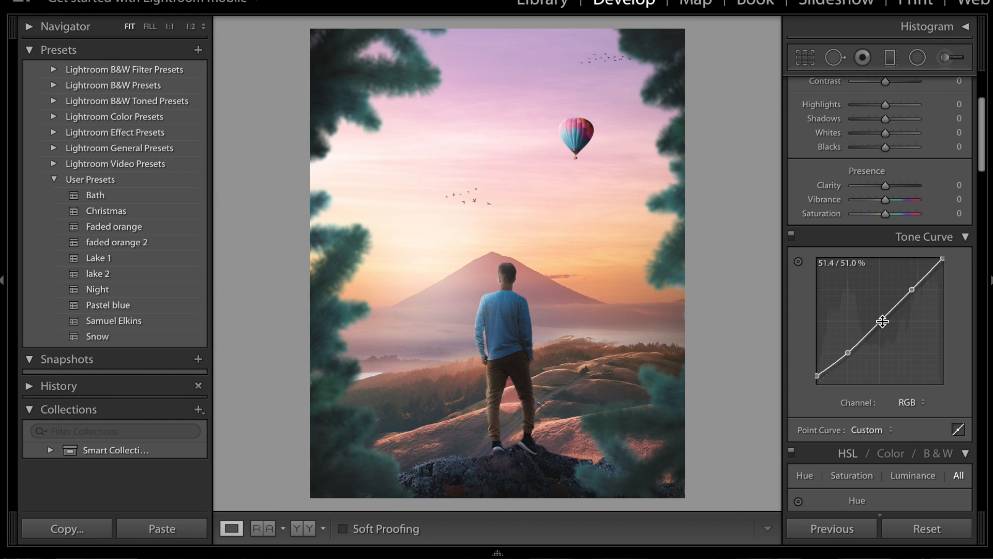
{"action": "left_click_drag", "start_coordinate": [882, 321], "coordinate": [880, 318]}
{"action": "left_click_drag", "start_coordinate": [849, 354], "coordinate": [847, 351]}
Set the HSL hue of Red to +77 and of Orange to -34
{"action": "scroll", "coordinate": [957, 352], "scroll_direction": "down", "scroll_amount": 4}
{"action": "scroll", "coordinate": [957, 352], "scroll_direction": "down", "scroll_amount": 5}
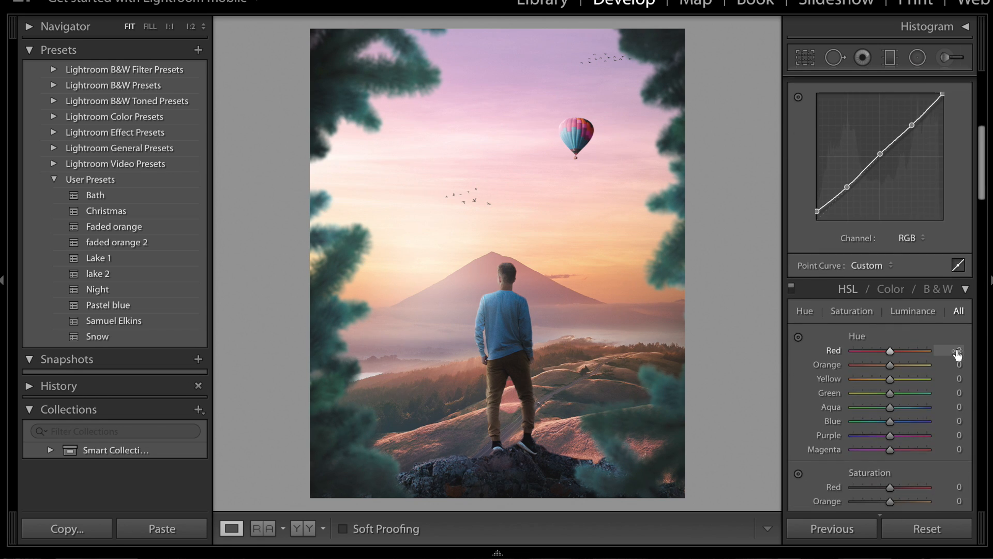
{"action": "scroll", "coordinate": [834, 288], "scroll_direction": "down", "scroll_amount": 3}
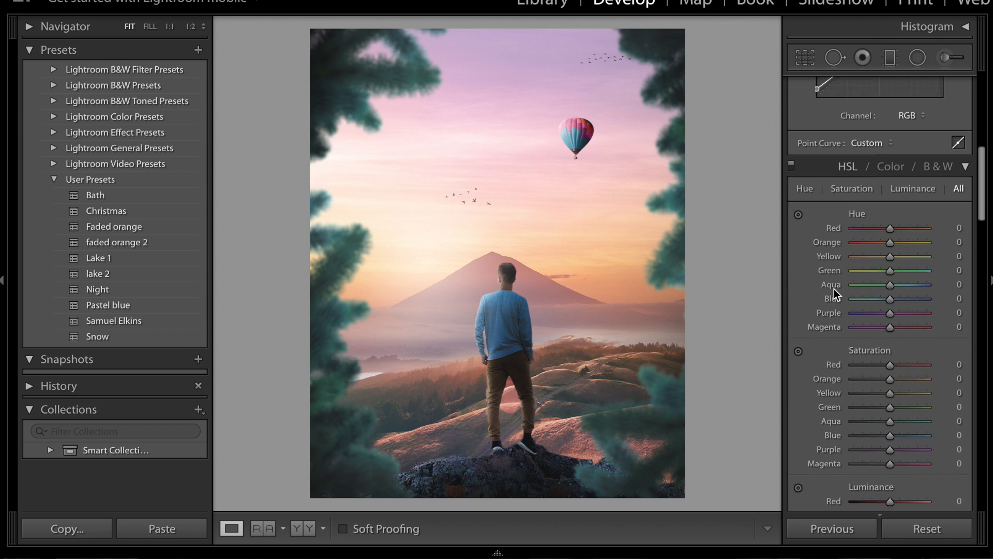
{"action": "scroll", "coordinate": [834, 288], "scroll_direction": "down", "scroll_amount": 1}
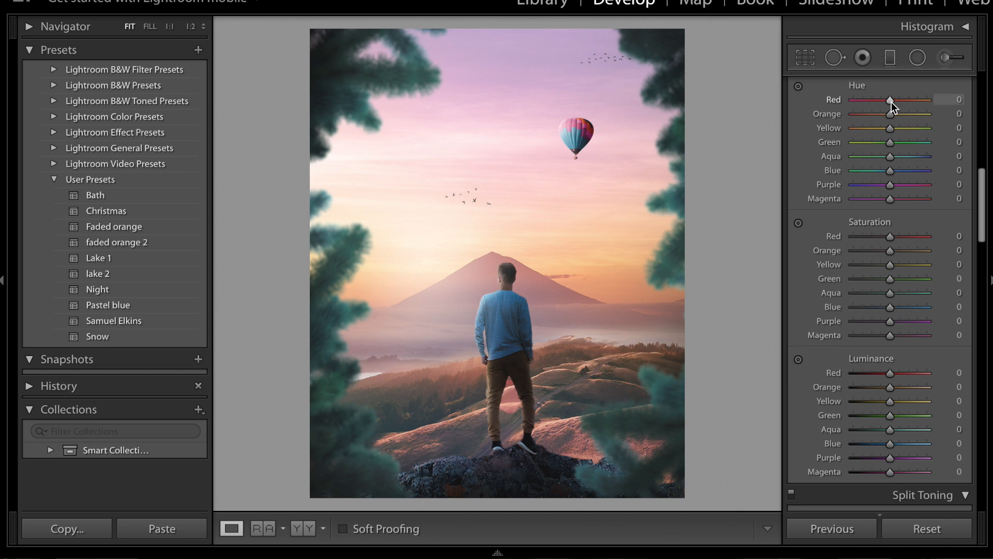
{"action": "left_click_drag", "start_coordinate": [892, 102], "coordinate": [827, 100]}
{"action": "left_click_drag", "start_coordinate": [882, 107], "coordinate": [920, 101]}
{"action": "mouse_move", "coordinate": [889, 116]}
{"action": "left_mouse_down"}
{"action": "mouse_move", "coordinate": [972, 124]}
{"action": "mouse_move", "coordinate": [836, 131]}
{"action": "mouse_move", "coordinate": [954, 136]}
{"action": "mouse_move", "coordinate": [877, 121]}
{"action": "left_mouse_up"}
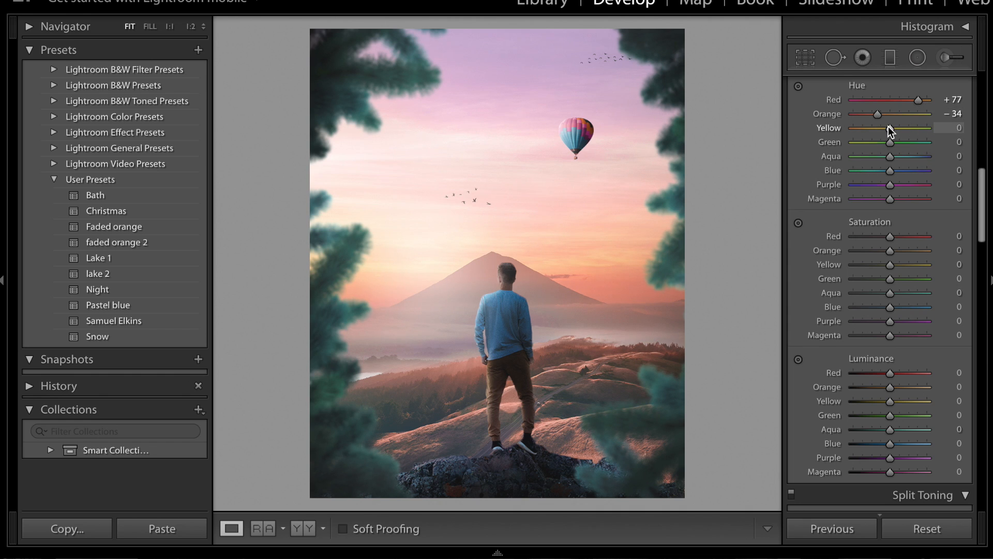
Set the HSL hue of Yellow to +8 and of Green to +25, trying the extremes first
{"action": "left_click_drag", "start_coordinate": [890, 131], "coordinate": [752, 120]}
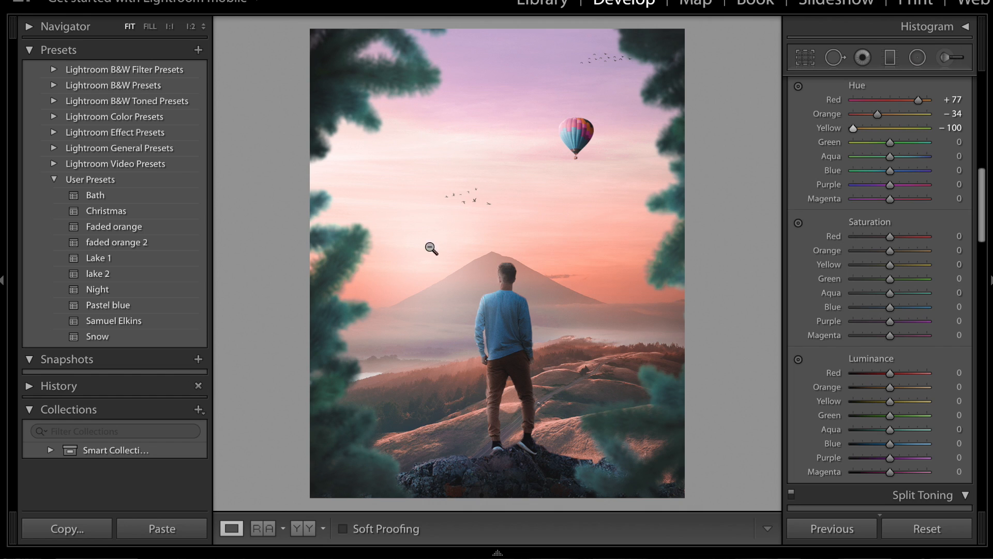
{"action": "double_click", "coordinate": [854, 129]}
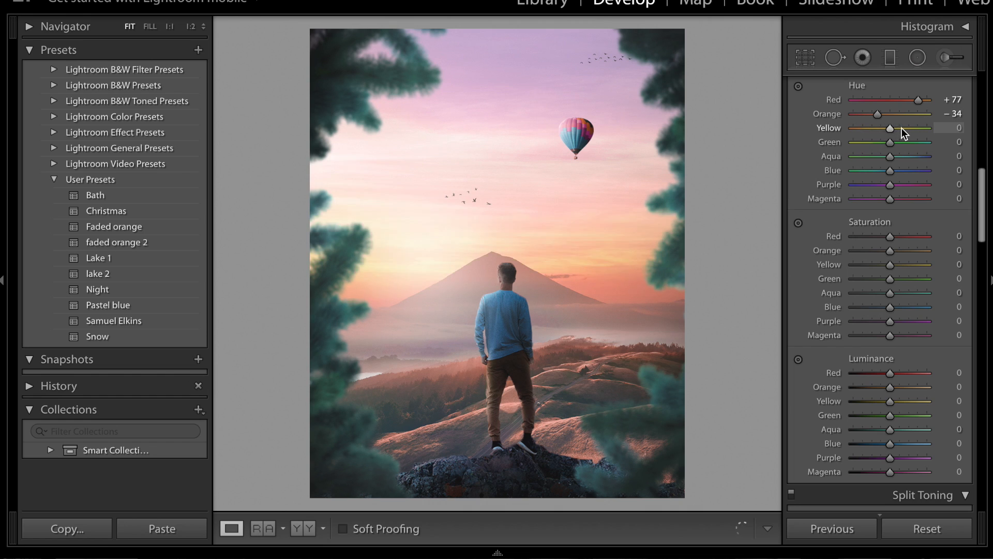
{"action": "mouse_move", "coordinate": [902, 128]}
{"action": "left_mouse_down"}
{"action": "mouse_move", "coordinate": [955, 129]}
{"action": "mouse_move", "coordinate": [892, 129]}
{"action": "left_mouse_up"}
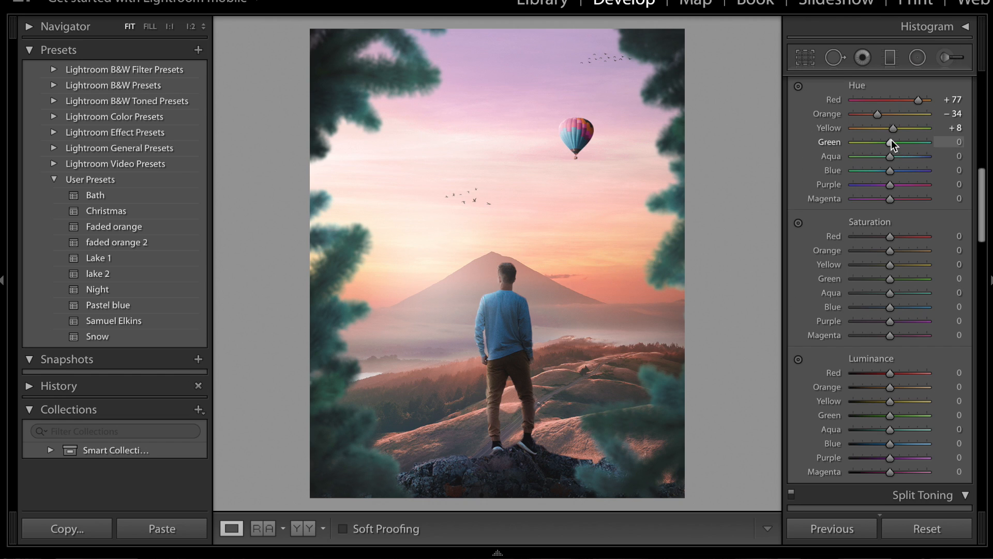
{"action": "left_click_drag", "start_coordinate": [890, 144], "coordinate": [964, 193]}
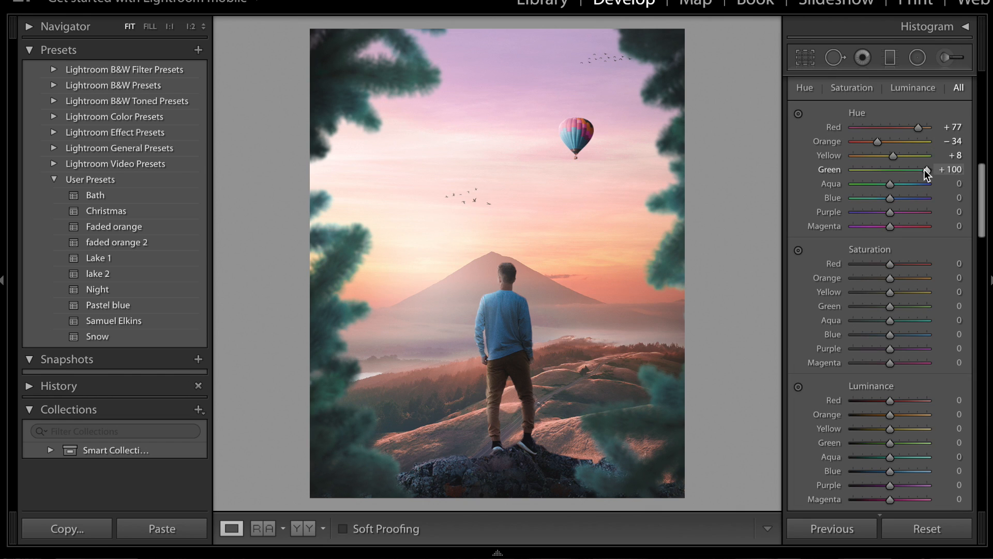
{"action": "left_click_drag", "start_coordinate": [924, 170], "coordinate": [896, 173]}
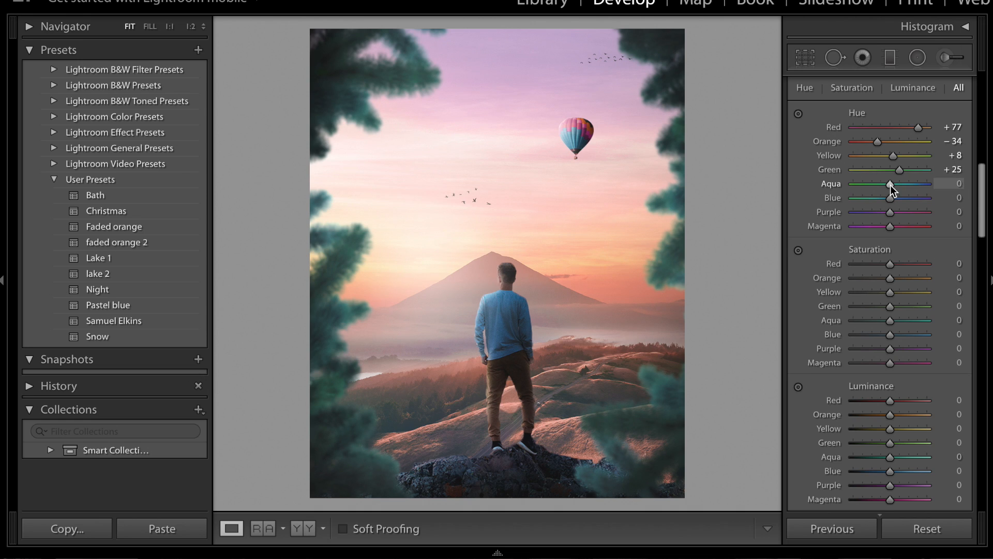
Set the HSL hues of Aqua to +59, Blue to -11 and Magenta to +100
{"action": "left_click_drag", "start_coordinate": [890, 184], "coordinate": [924, 187]}
{"action": "left_click_drag", "start_coordinate": [846, 178], "coordinate": [952, 185]}
{"action": "left_click_drag", "start_coordinate": [920, 185], "coordinate": [977, 223]}
{"action": "scroll", "coordinate": [887, 198], "scroll_direction": "down", "scroll_amount": 1}
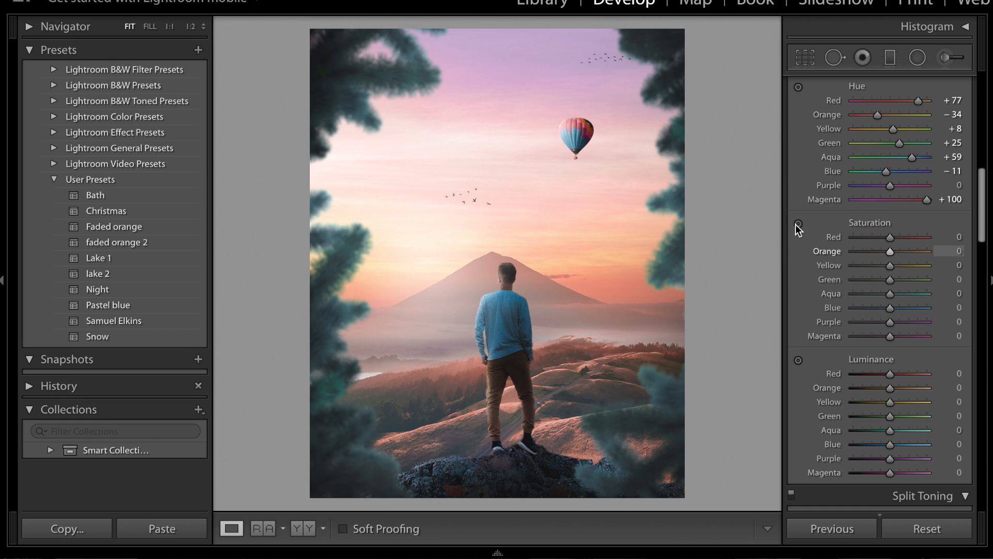
Set HSL saturation to Red -19, Orange -10 and Yellow -9, and raise the Aqua luminance to +100
{"action": "scroll", "coordinate": [818, 254], "scroll_direction": "down", "scroll_amount": 2}
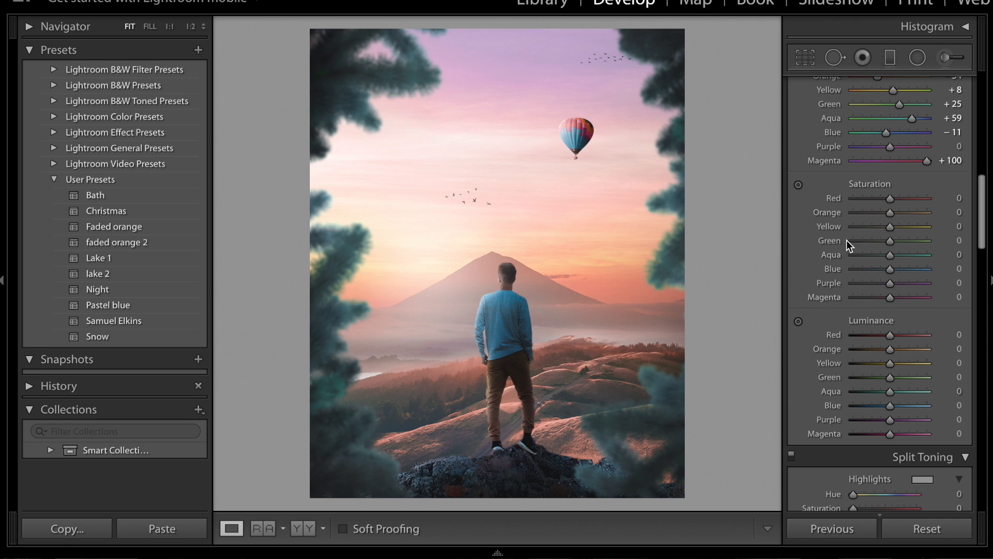
{"action": "left_click_drag", "start_coordinate": [889, 199], "coordinate": [880, 198]}
{"action": "scroll", "coordinate": [895, 322], "scroll_direction": "down", "scroll_amount": 3}
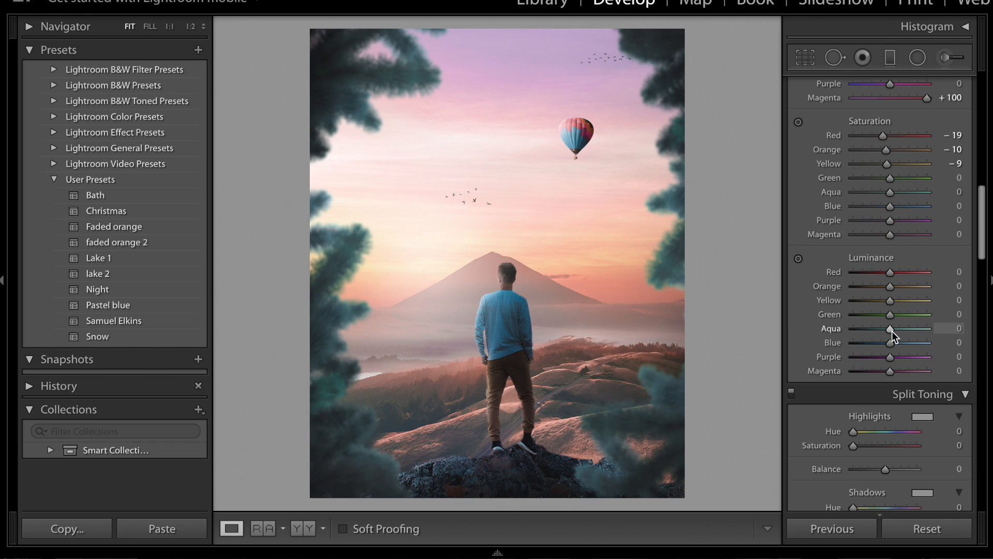
{"action": "left_click_drag", "start_coordinate": [892, 331], "coordinate": [964, 334]}
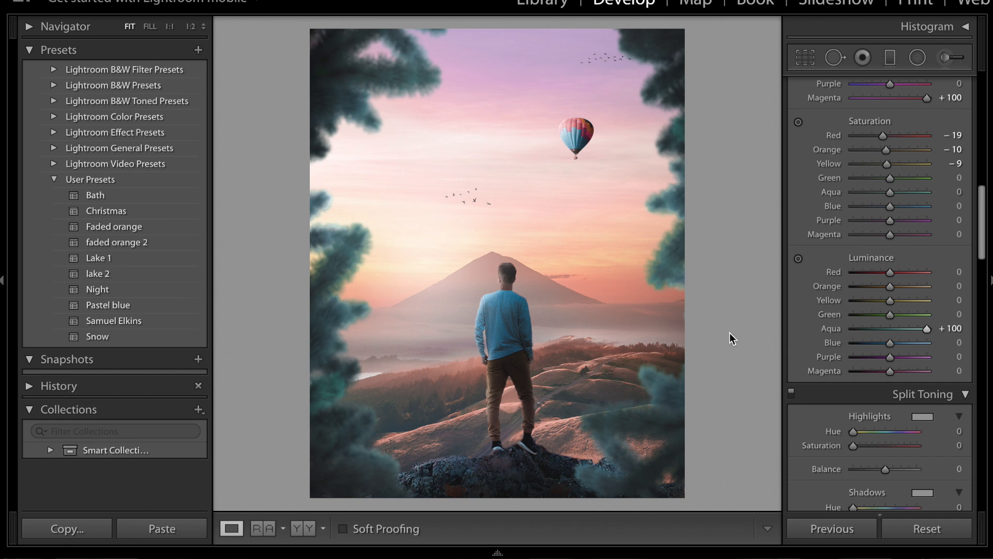
Split-tone the highlights with hue 249, saturation 12 and the shadows with hue 214, saturation 11, and toggle the effect to compare
{"action": "scroll", "coordinate": [860, 404], "scroll_direction": "down", "scroll_amount": 3}
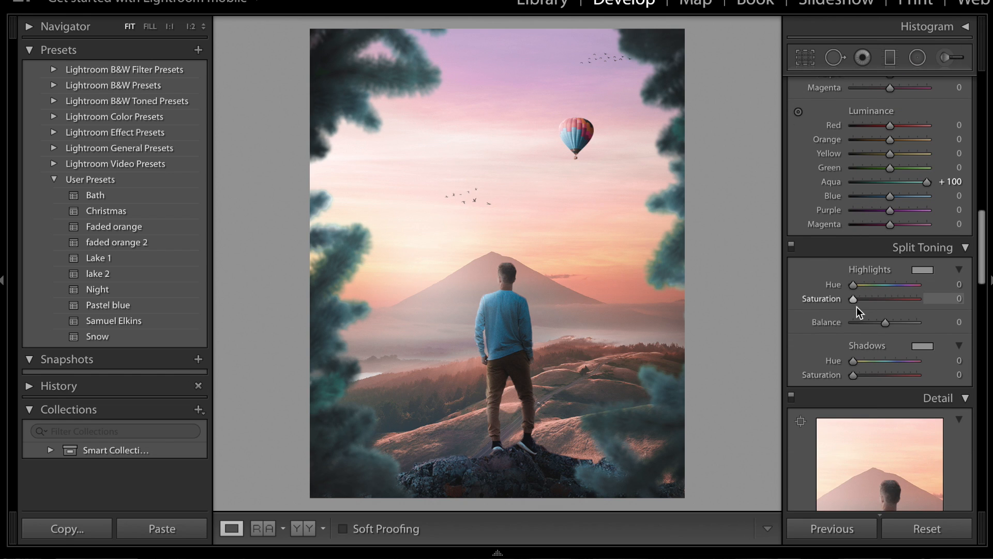
{"action": "left_click", "coordinate": [861, 299]}
{"action": "left_click", "coordinate": [860, 376]}
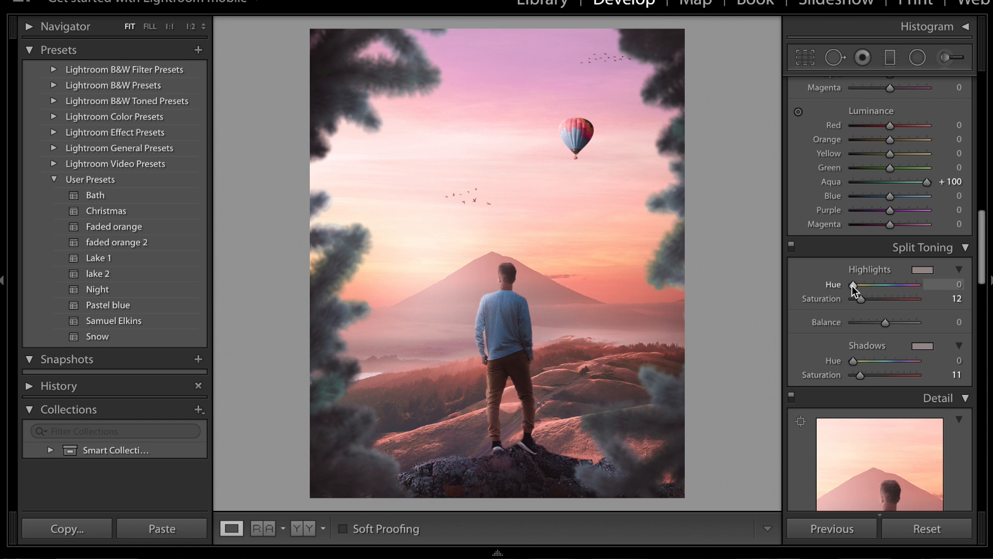
{"action": "left_click_drag", "start_coordinate": [851, 285], "coordinate": [896, 291]}
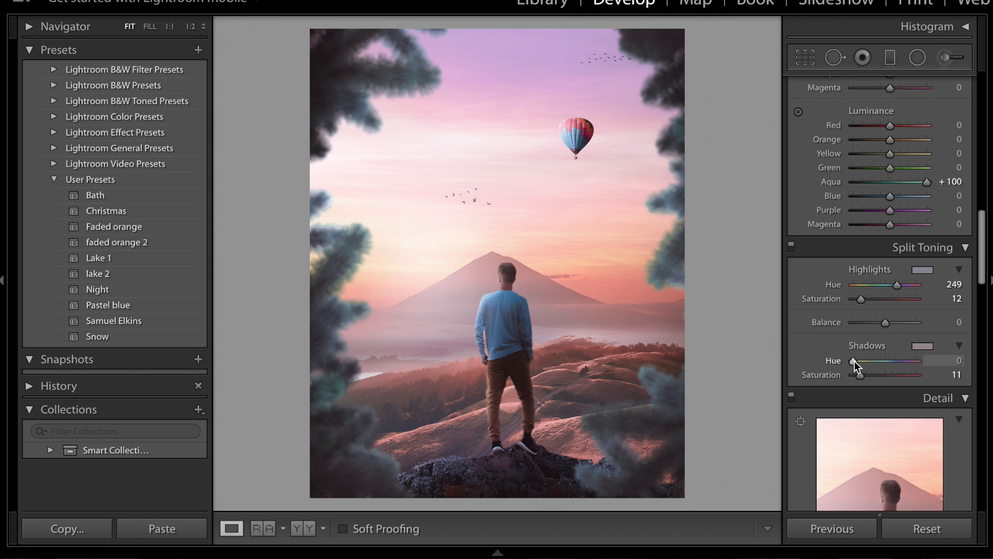
{"action": "left_click_drag", "start_coordinate": [854, 361], "coordinate": [888, 357]}
{"action": "key", "text": "alt"}
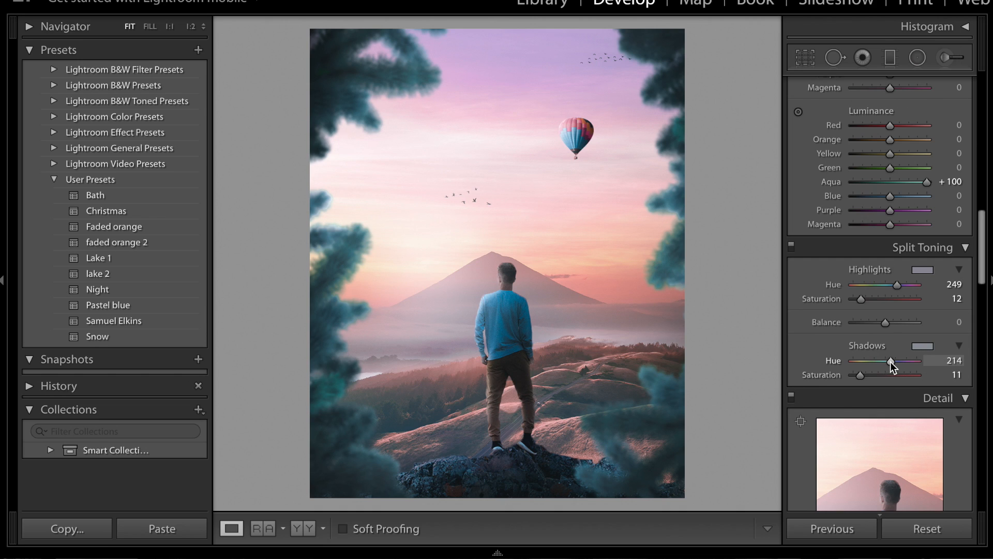
{"action": "key", "text": "alt"}
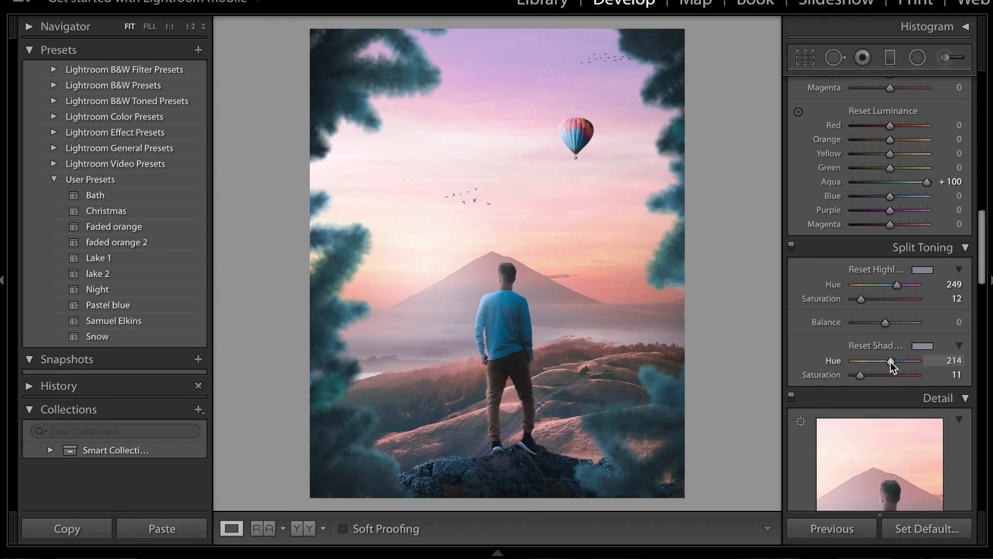
{"action": "mouse_move", "coordinate": [890, 364]}
{"action": "left_mouse_down"}
{"action": "mouse_move", "coordinate": [867, 364]}
{"action": "mouse_move", "coordinate": [889, 366]}
{"action": "left_mouse_up"}
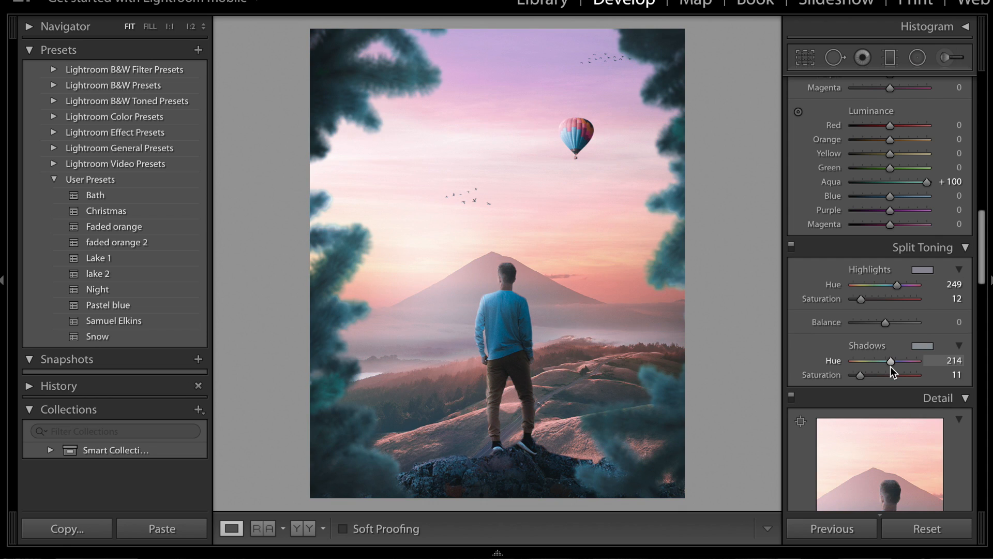
{"action": "left_click", "coordinate": [792, 245]}
{"action": "left_click", "coordinate": [793, 246]}
Set the sharpening amount to 12 and the luminance noise reduction to 14
{"action": "scroll", "coordinate": [851, 300], "scroll_direction": "down", "scroll_amount": 5}
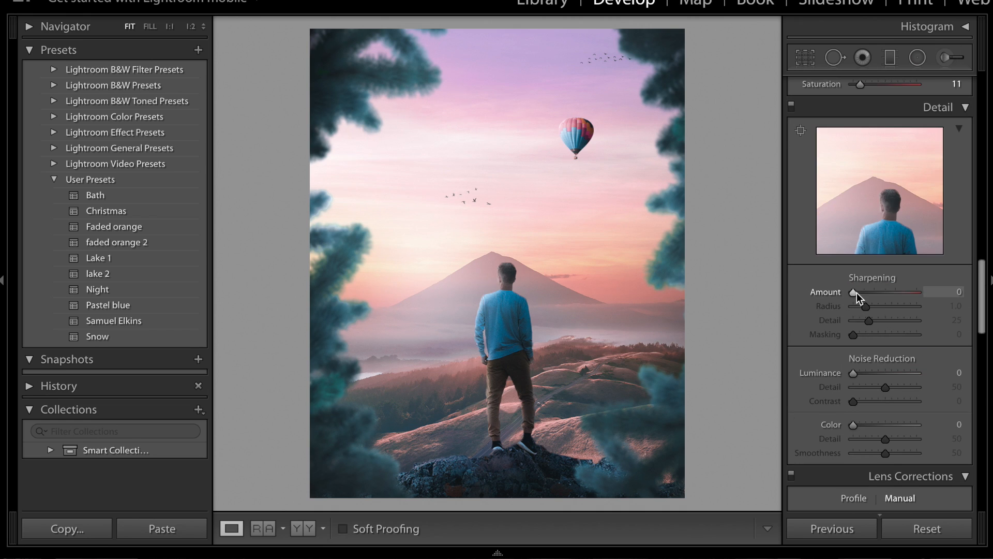
{"action": "left_click_drag", "start_coordinate": [859, 294], "coordinate": [862, 293]}
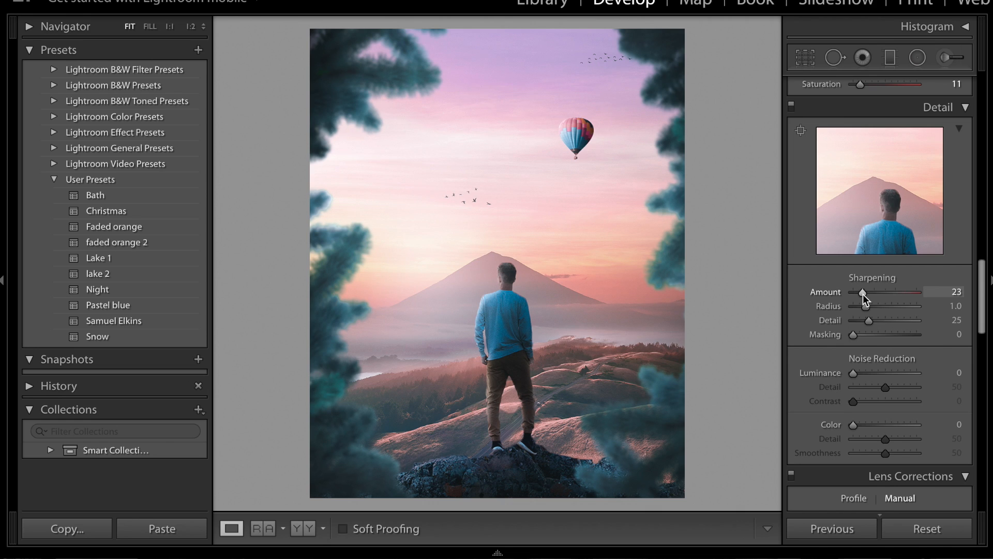
{"action": "left_click_drag", "start_coordinate": [863, 294], "coordinate": [859, 294]}
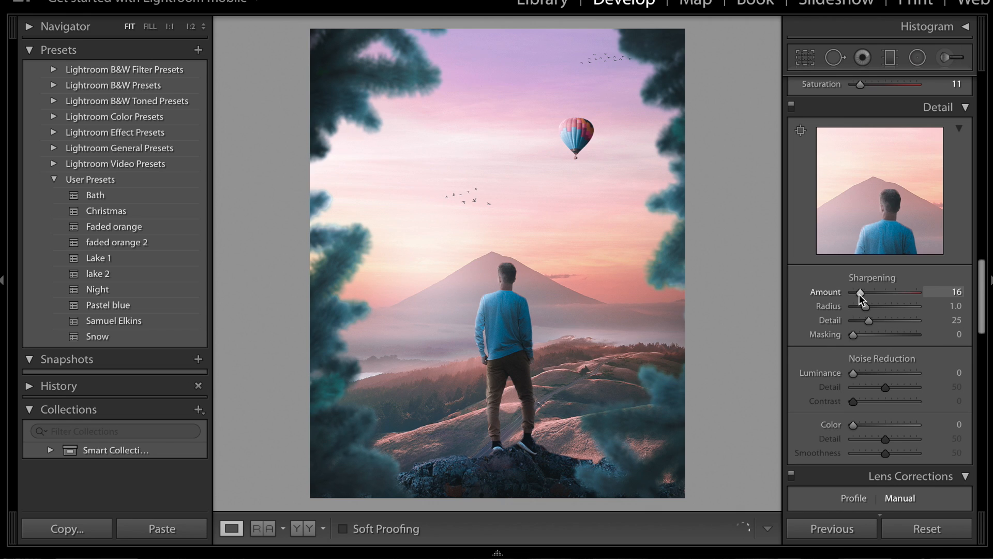
{"action": "left_click", "coordinate": [862, 374]}
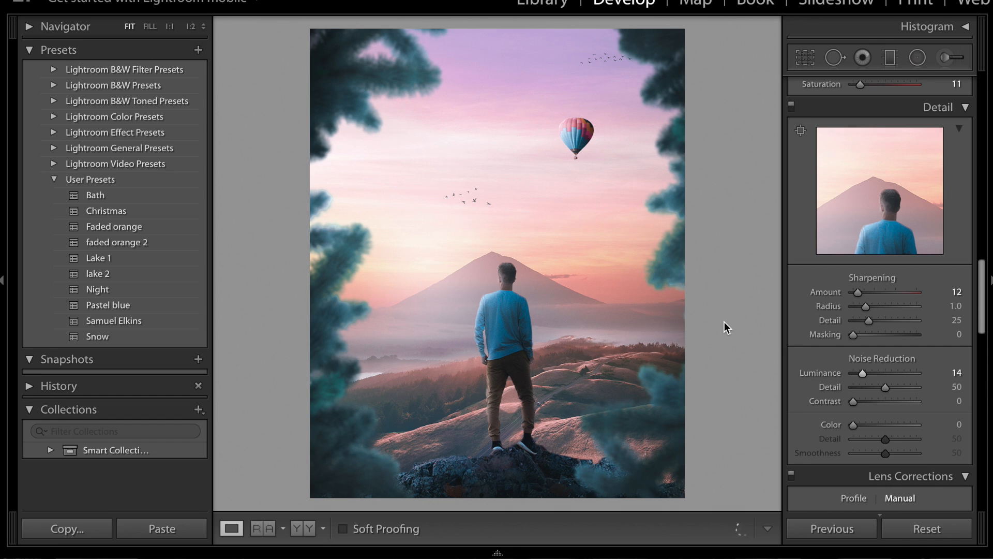
Darken the image corners with a lens vignetting amount of -23
{"action": "scroll", "coordinate": [915, 366], "scroll_direction": "down", "scroll_amount": 5}
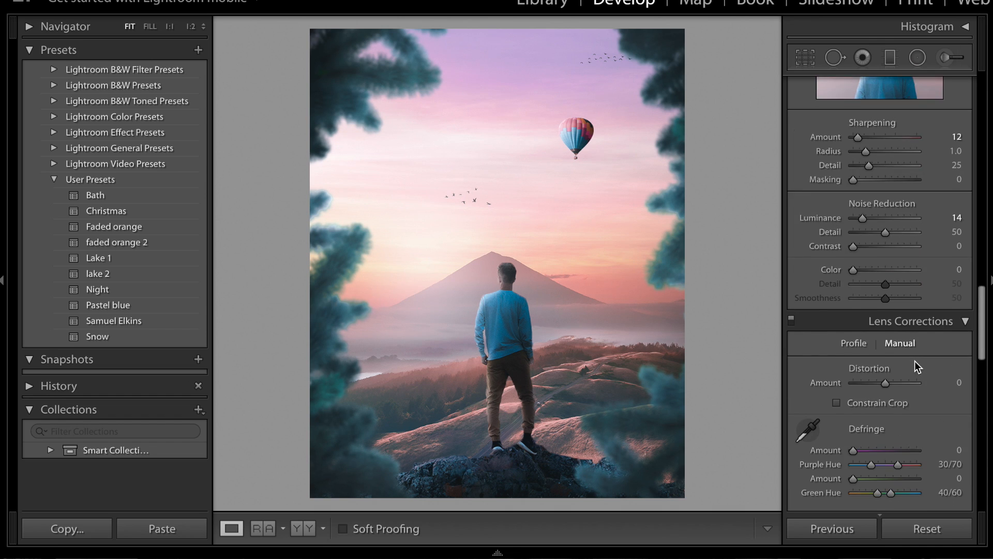
{"action": "scroll", "coordinate": [915, 361], "scroll_direction": "down", "scroll_amount": 5}
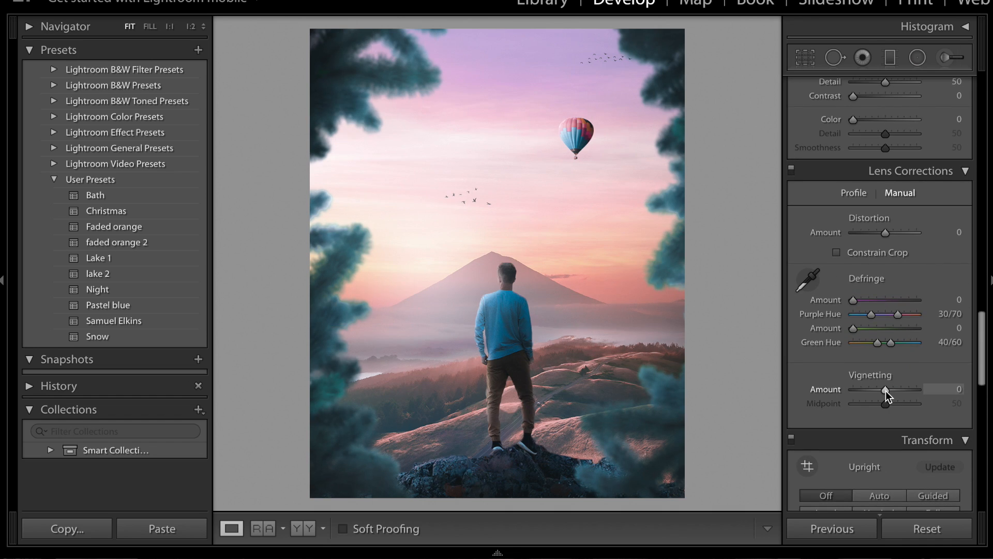
{"action": "left_click_drag", "start_coordinate": [886, 390], "coordinate": [879, 419]}
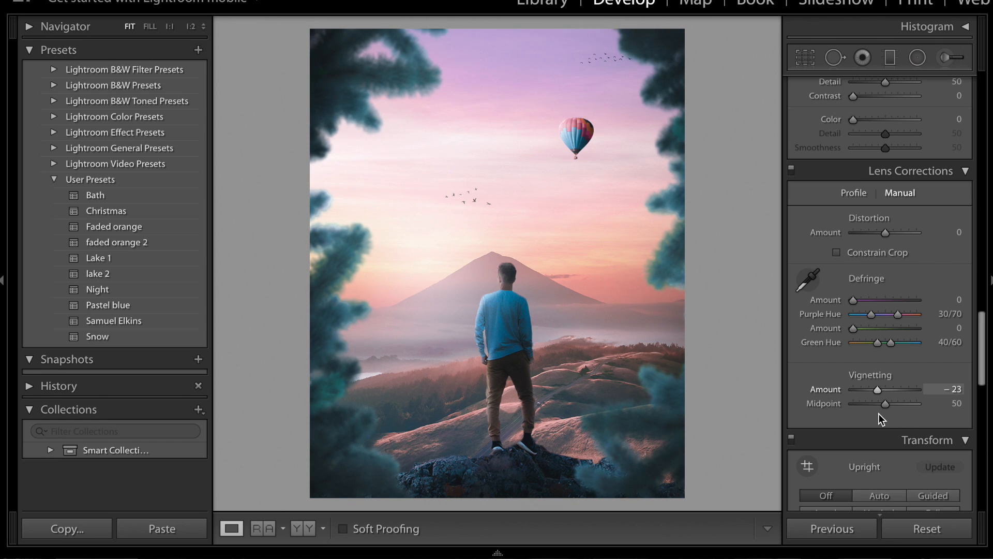
Compare the graded image with its original by switching between the before and after views
{"action": "scroll", "coordinate": [880, 414], "scroll_direction": "down", "scroll_amount": 10}
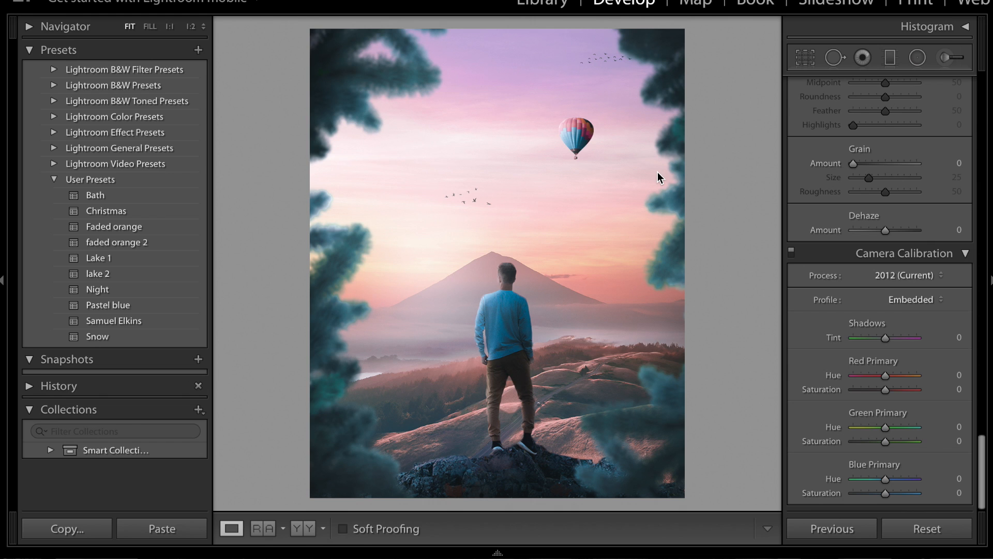
{"action": "key", "text": "backslash"}
{"action": "key", "text": "backslash"}
{"action": "key", "text": "backslash"}
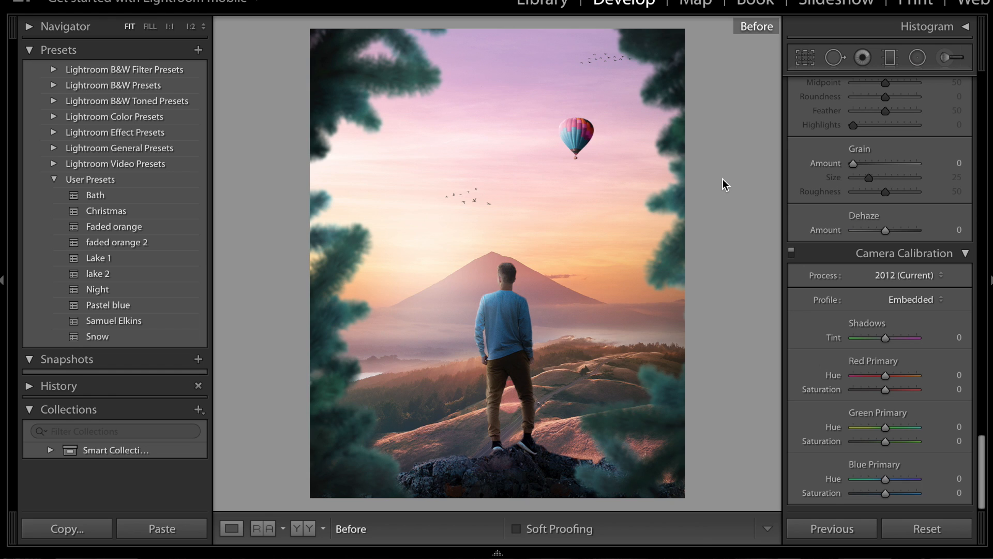
{"action": "key", "text": "backslash"}
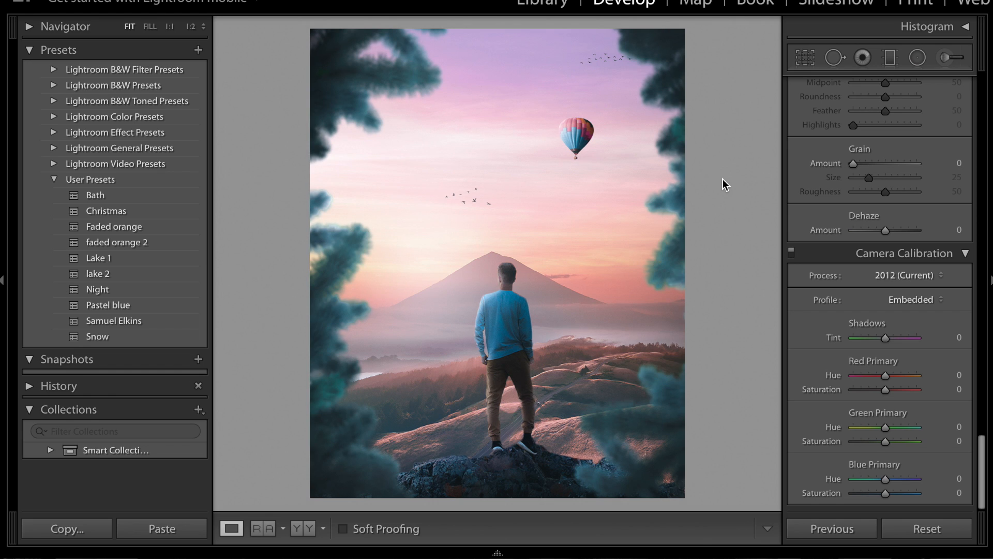